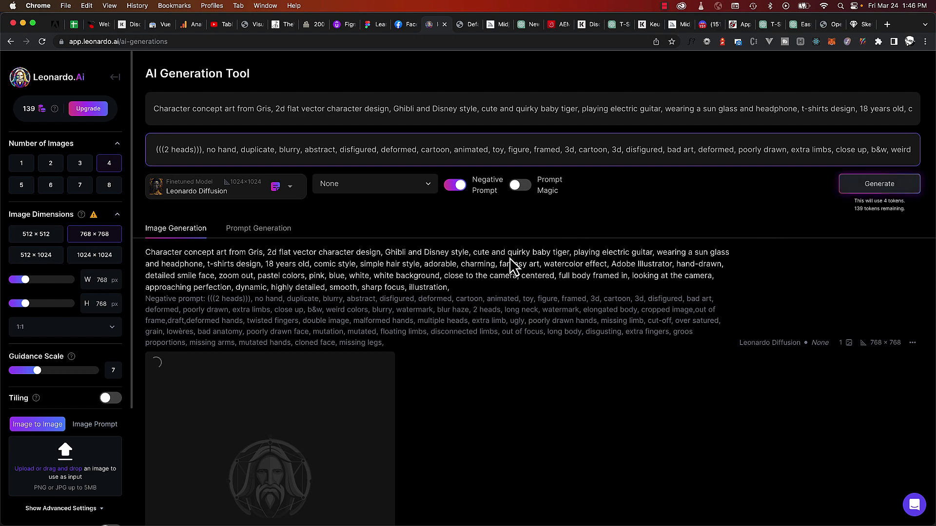
# Examine the newly generated tiger guitarist images, enlarging the one in sunglasses with an acoustic guitar, and compare them with the earlier generations.
pyautogui.scroll(-15, 511, 266)
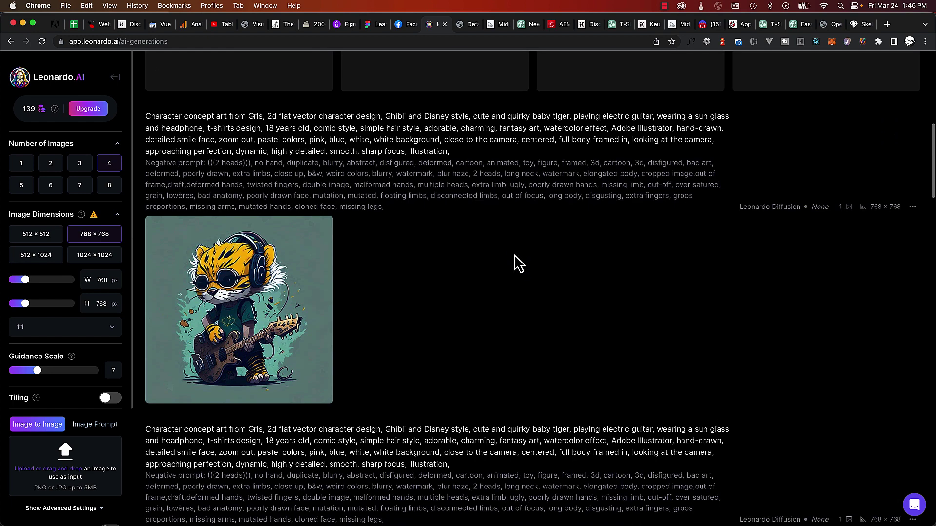
pyautogui.scroll(-2, 518, 263)
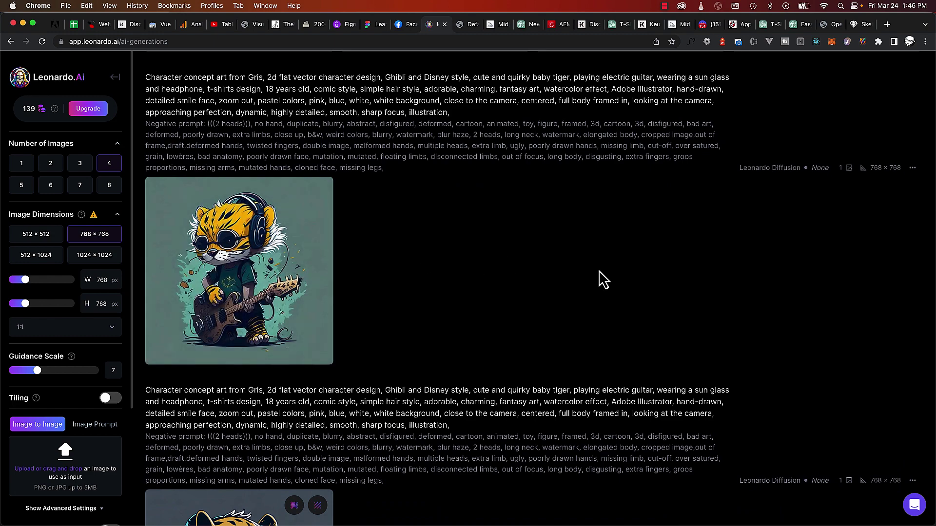
pyautogui.scroll(15, 539, 271)
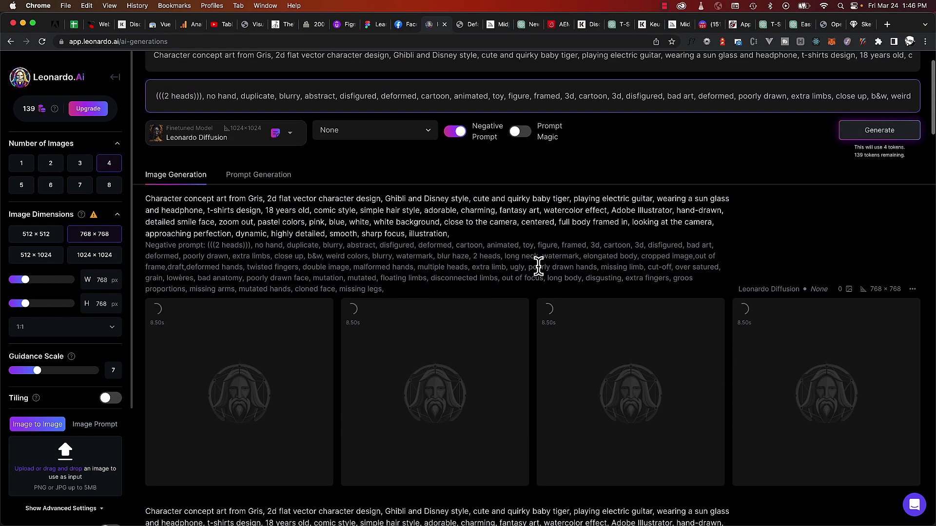
pyautogui.scroll(-3, 538, 266)
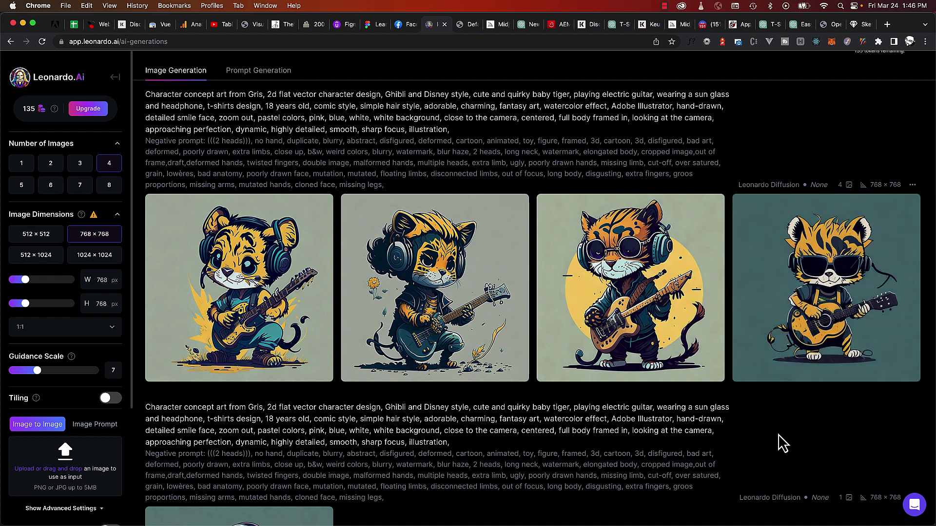
pyautogui.click(834, 315)
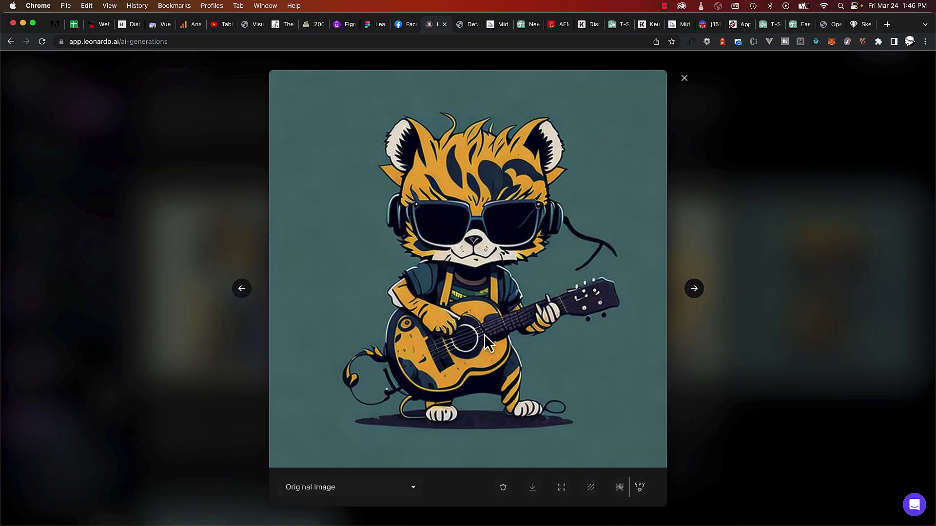
pyautogui.click(190, 207)
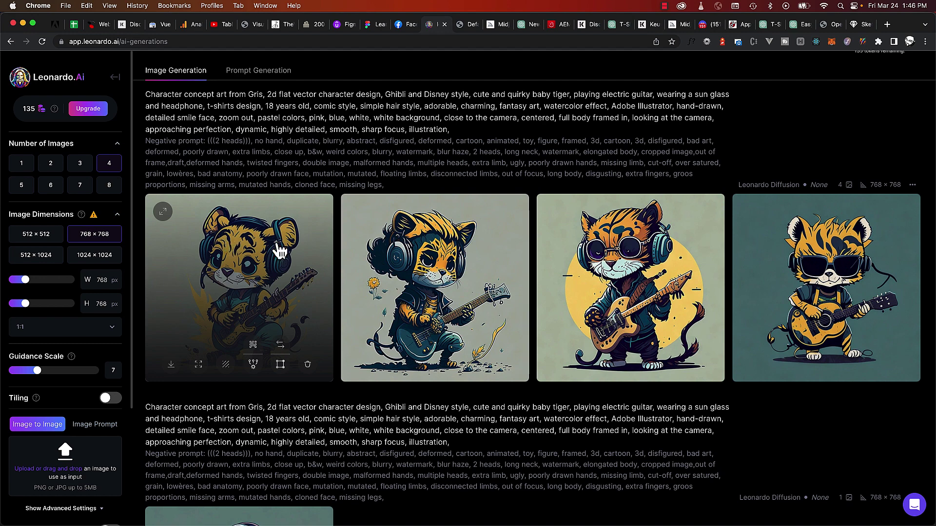
pyautogui.scroll(-1, 412, 266)
pyautogui.scroll(-5, 412, 265)
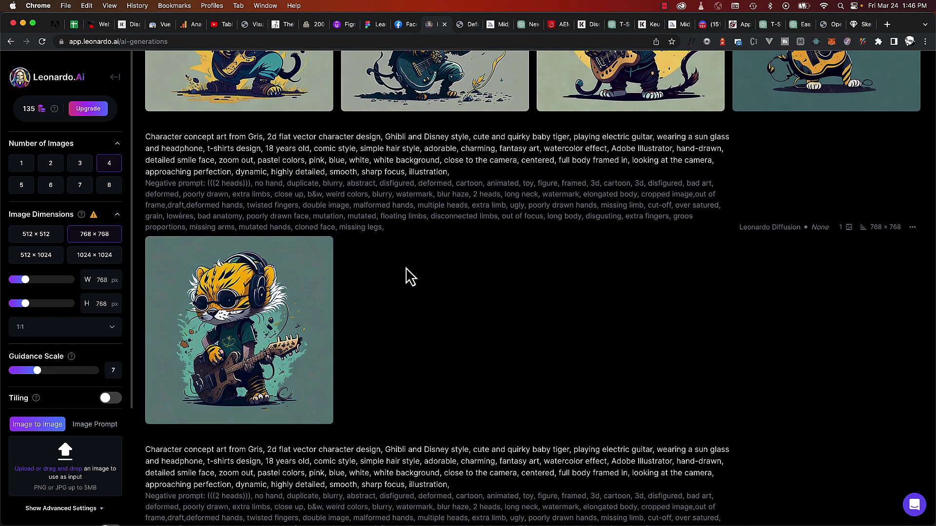
pyautogui.scroll(-7, 406, 267)
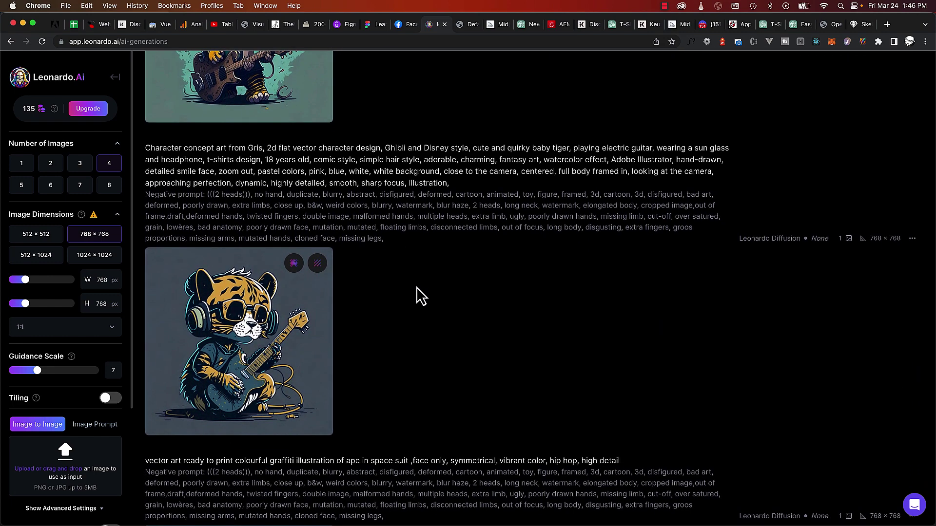
pyautogui.scroll(12, 414, 290)
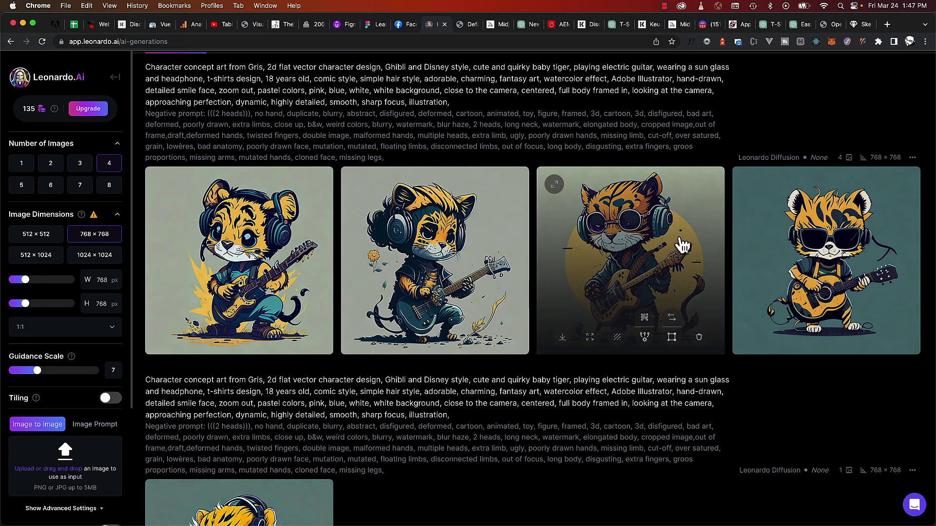
# Upscale the generated tiger with sunglasses and acoustic guitar and open the upscaled version at full size.
pyautogui.click(814, 265)
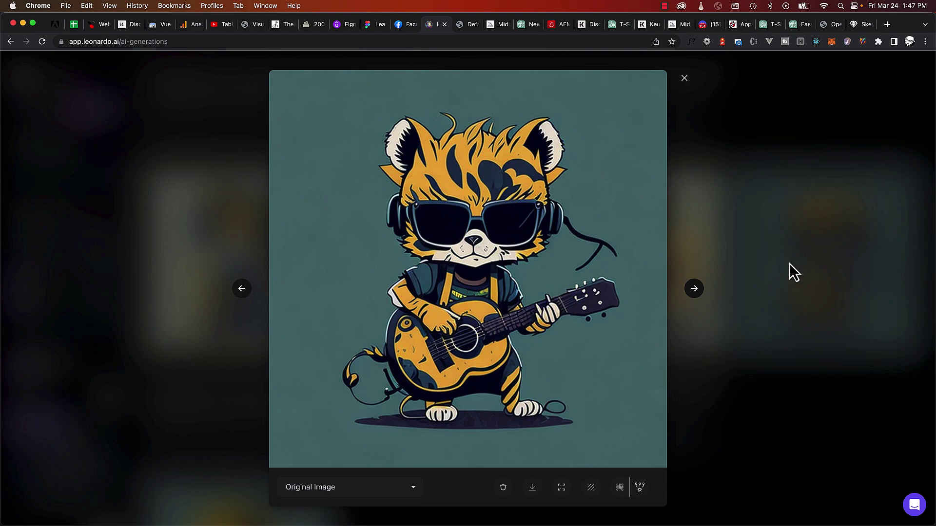
pyautogui.click(373, 490)
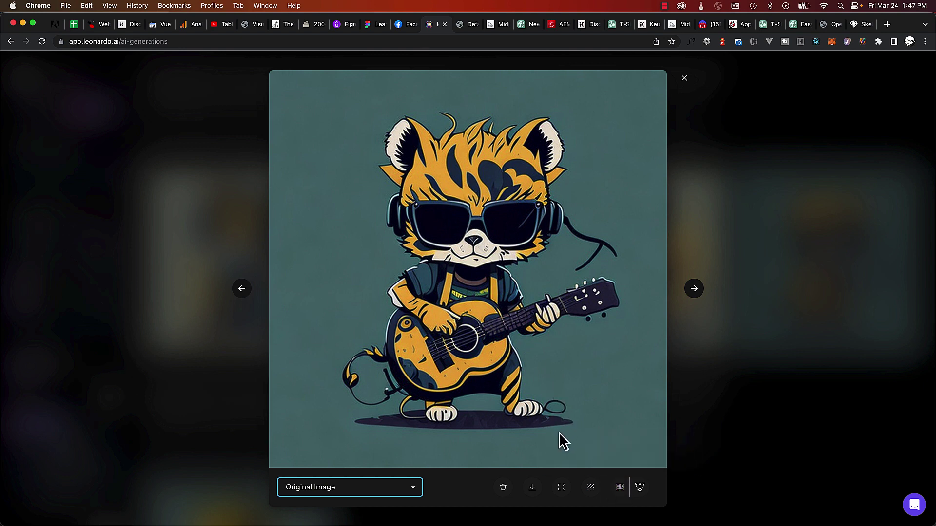
pyautogui.click(513, 332)
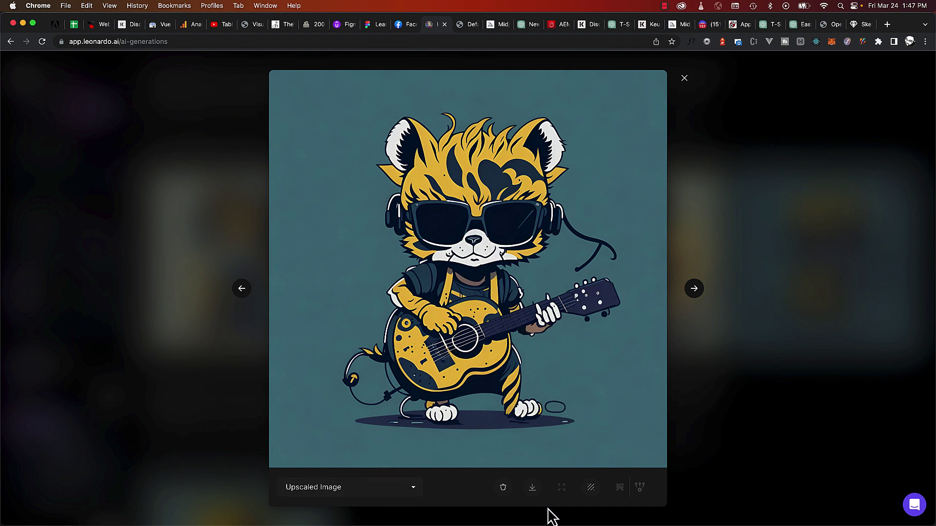
pyautogui.click(531, 489)
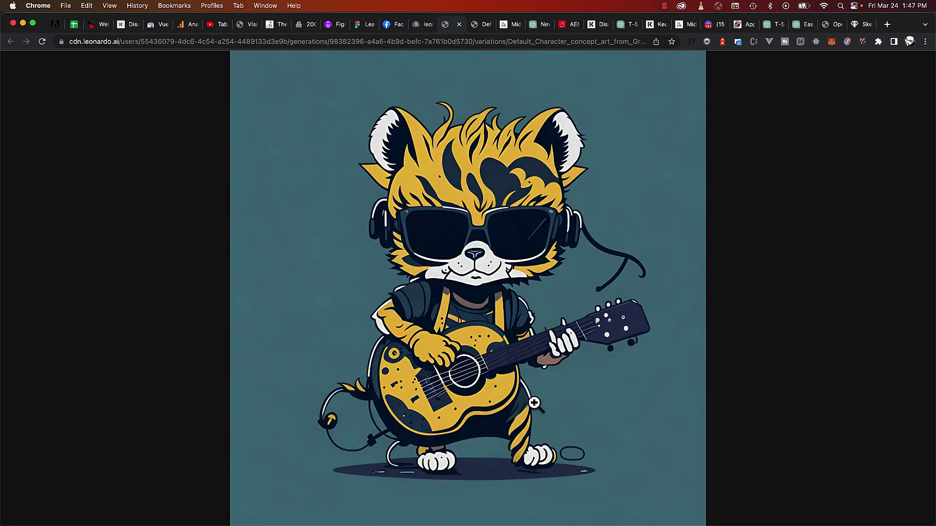
# Inspect the upscaled tiger's details up close and copy the image to the clipboard.
pyautogui.click(498, 384)
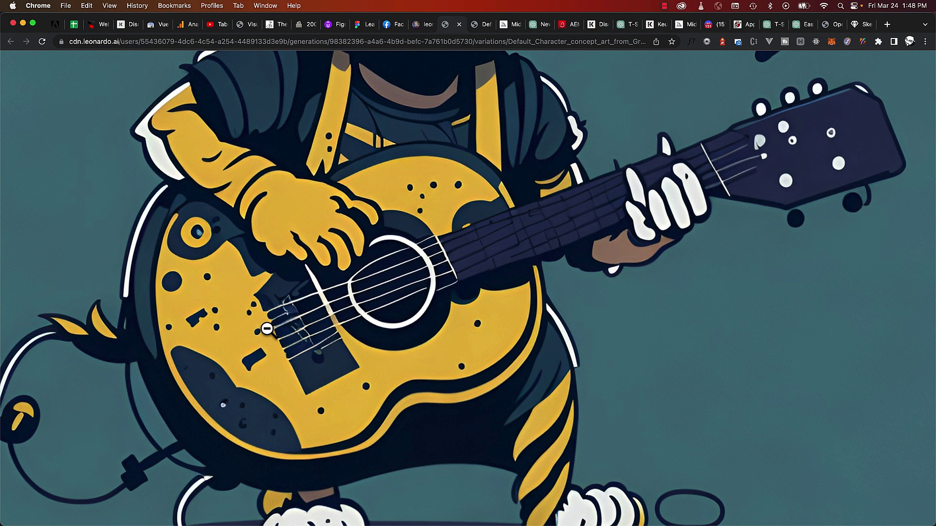
pyautogui.scroll(5, 317, 337)
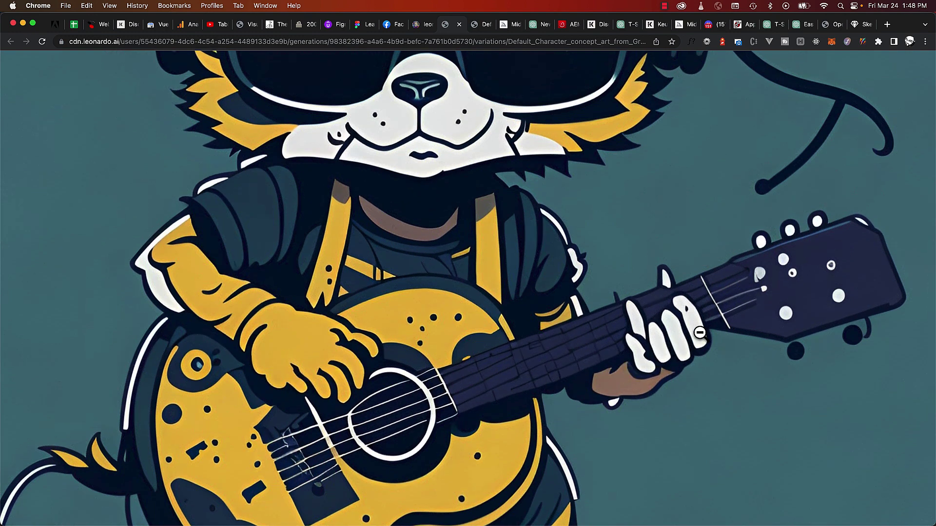
pyautogui.scroll(-4, 604, 338)
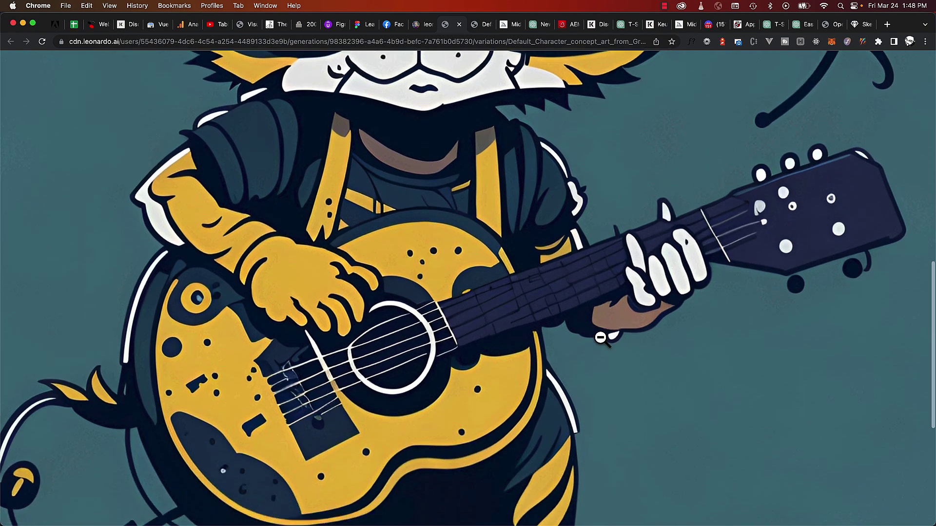
pyautogui.scroll(-5, 420, 297)
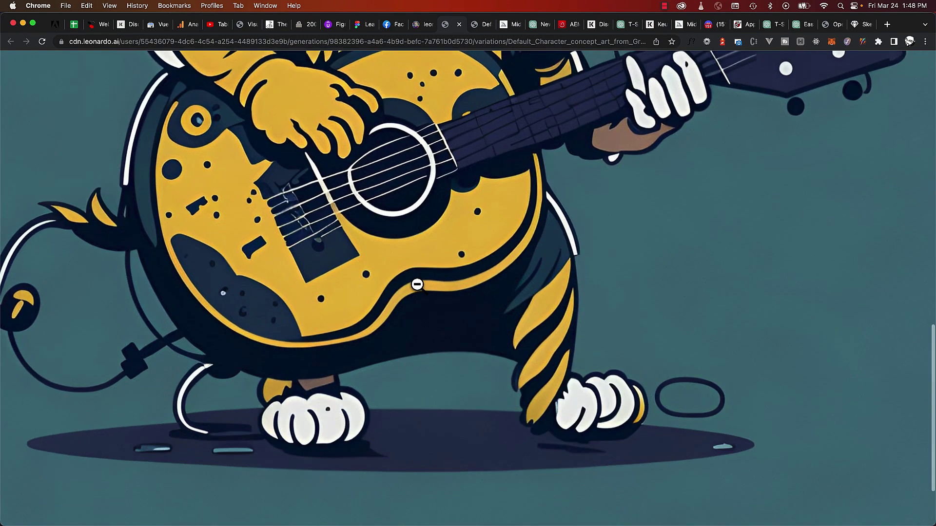
pyautogui.click(419, 286)
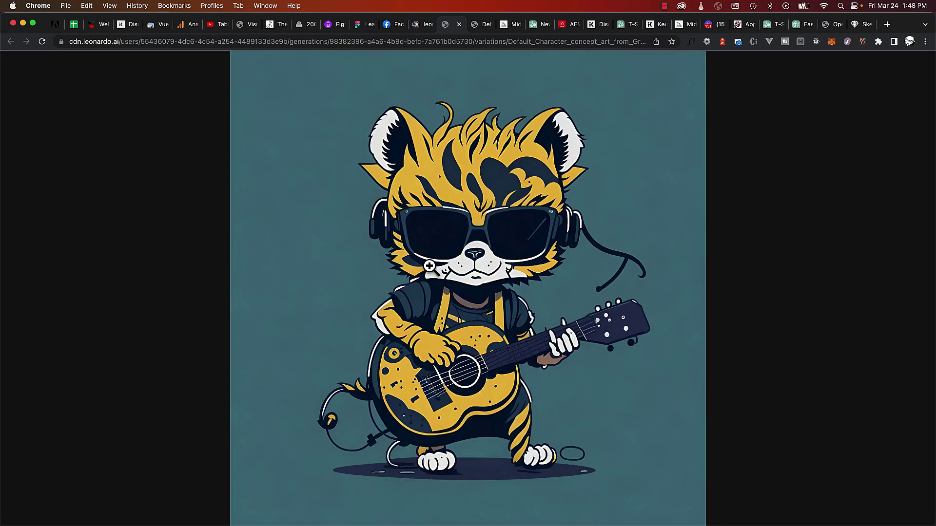
pyautogui.click(429, 263)
pyautogui.rightClick(429, 263)
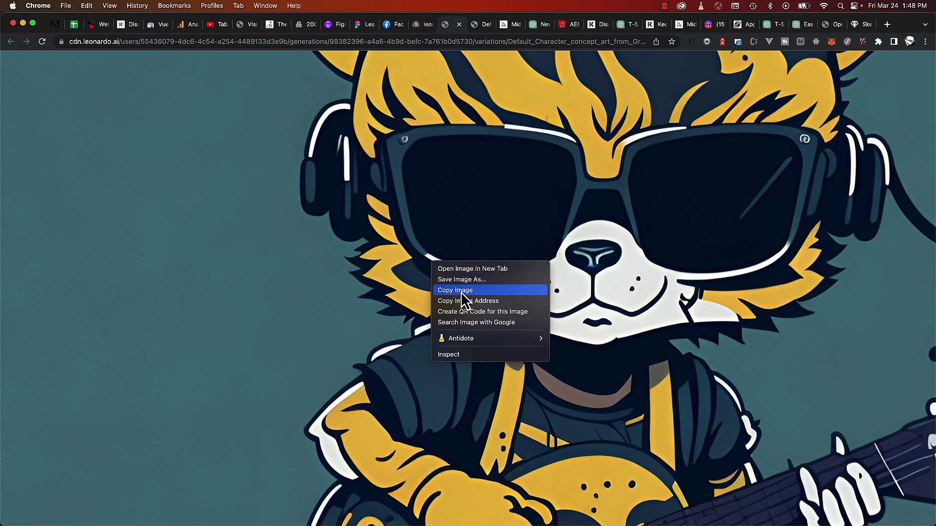
pyautogui.click(461, 292)
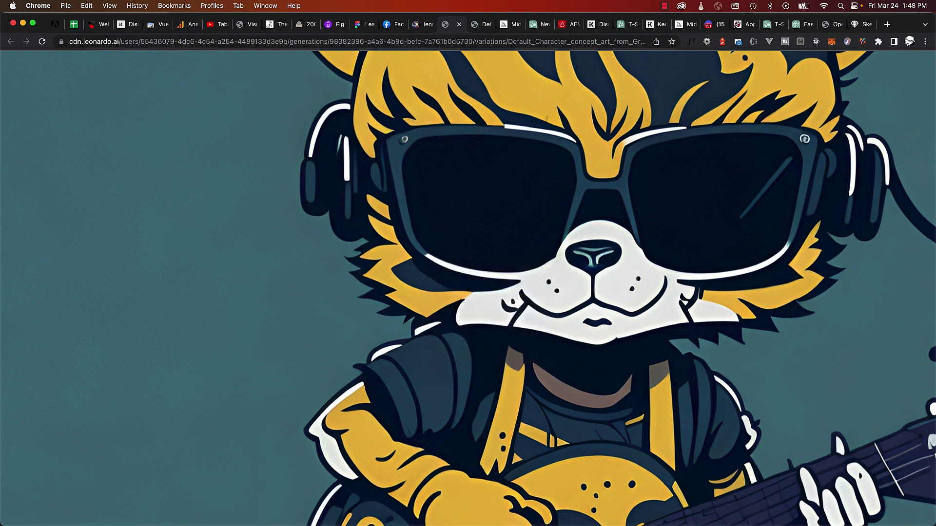
# Switch to Illustrator, create an 11 x 9 in CMYK document with Medium (150 ppi) raster effects, and paste in the copied tiger image.
pyautogui.press('super+Tab')
pyautogui.click(74, 6)
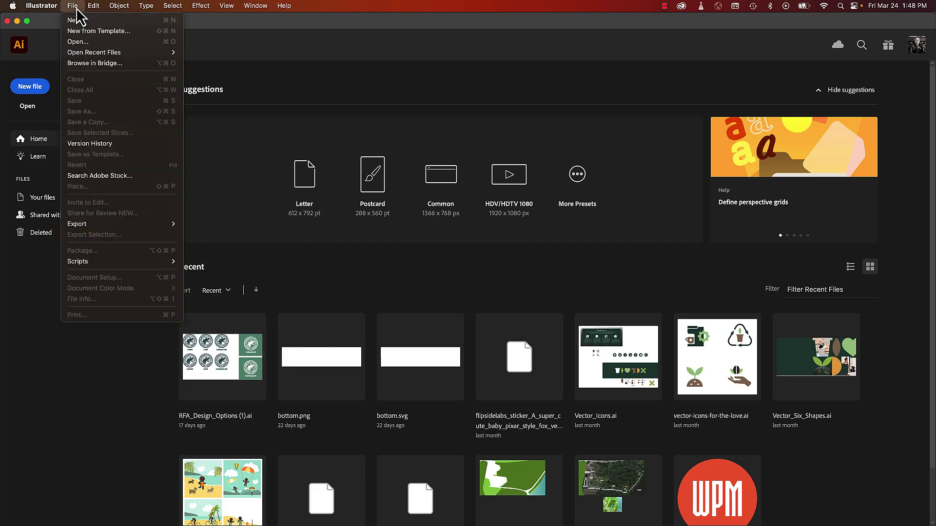
pyautogui.click(84, 21)
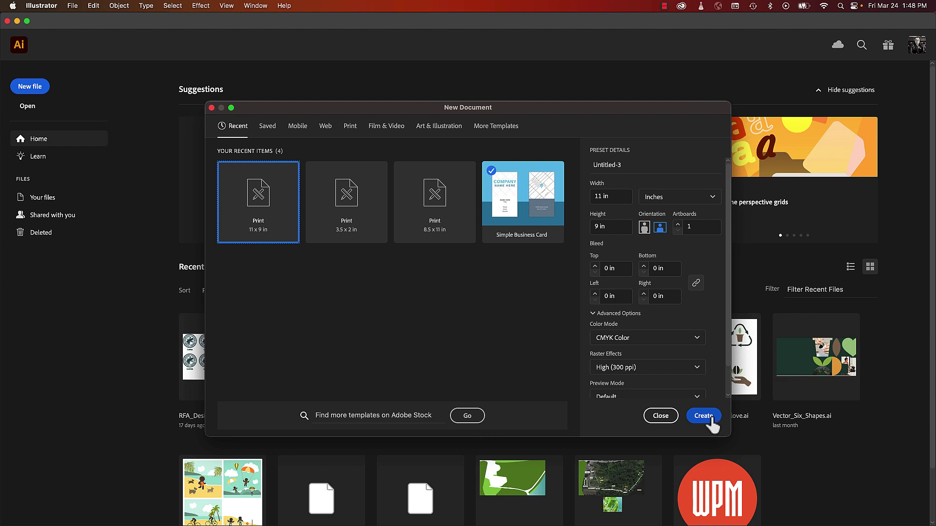
pyautogui.click(646, 370)
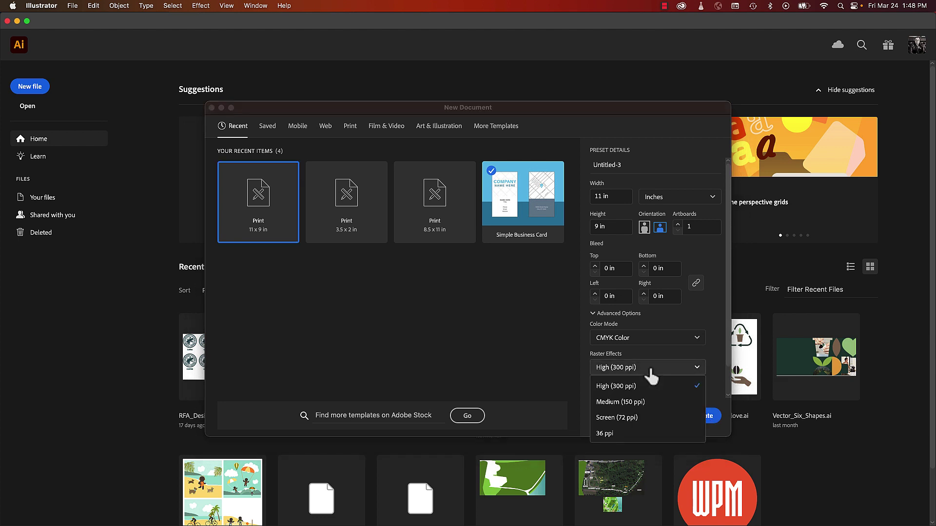
pyautogui.click(631, 401)
pyautogui.click(707, 416)
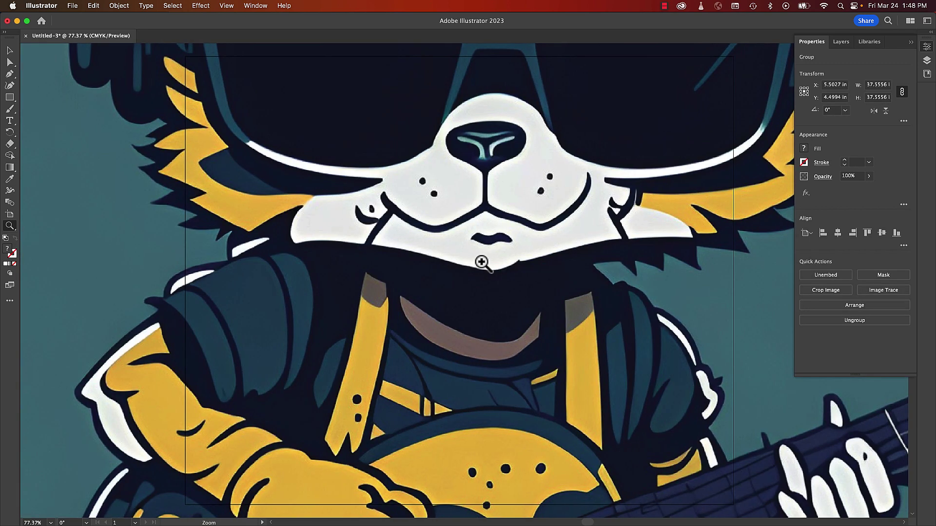
# Examine the edges of the yellow cheek fur in the pasted tiger image at high magnification.
pyautogui.click(356, 184)
pyautogui.doubleClick(344, 245)
pyautogui.click(442, 250)
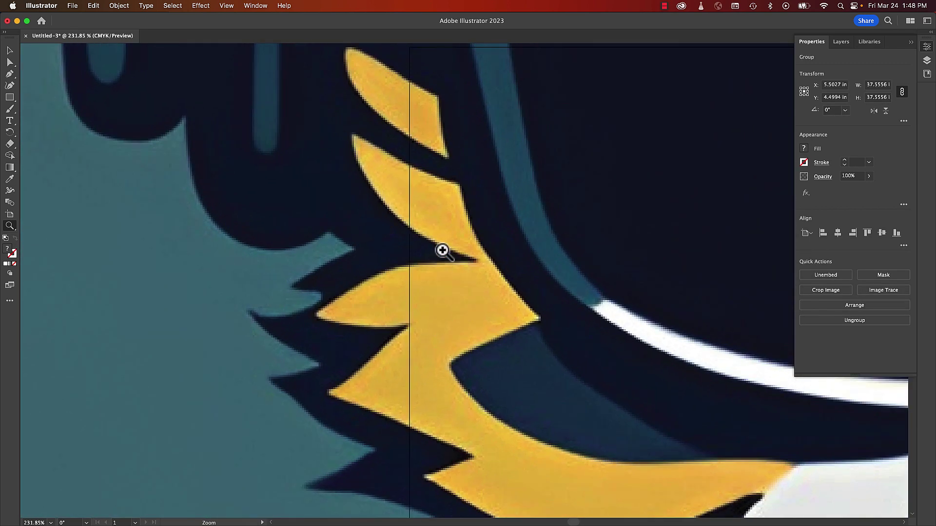
pyautogui.click(442, 251)
pyautogui.click(415, 261)
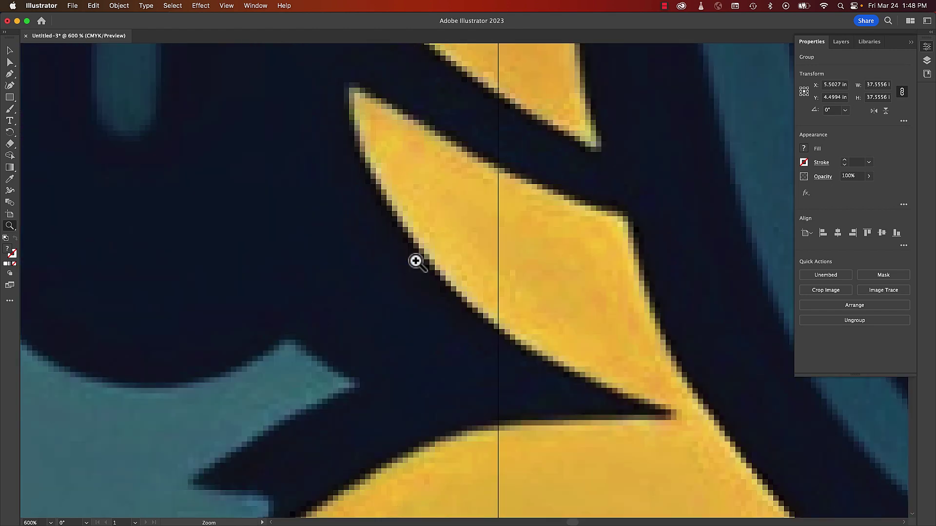
pyautogui.hscroll(1, 415, 261)
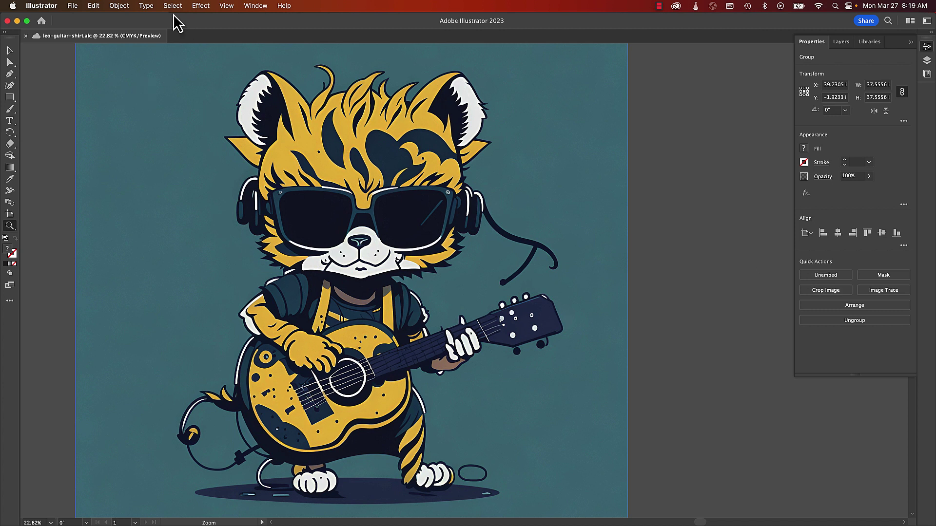
# Run Image Trace on the tiger image with the default preset, continuing despite its large size.
pyautogui.click(121, 8)
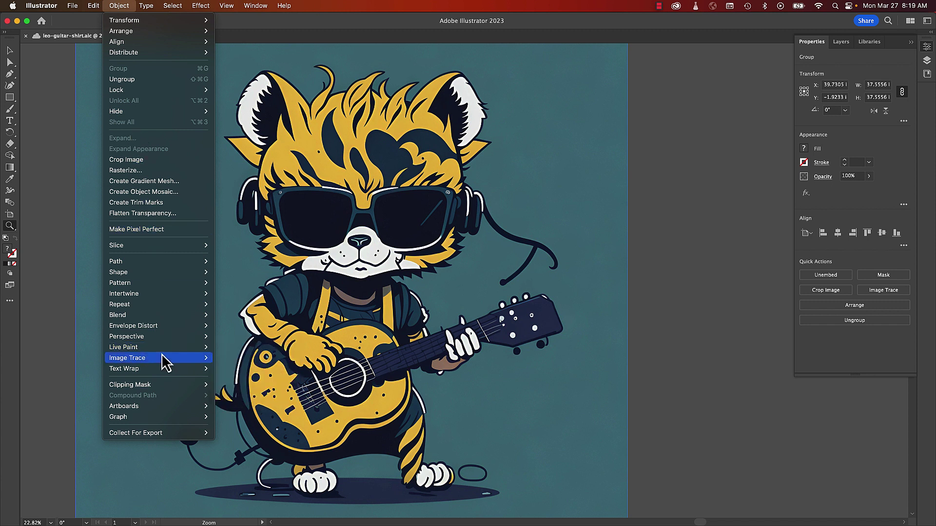
pyautogui.moveTo(162, 356)
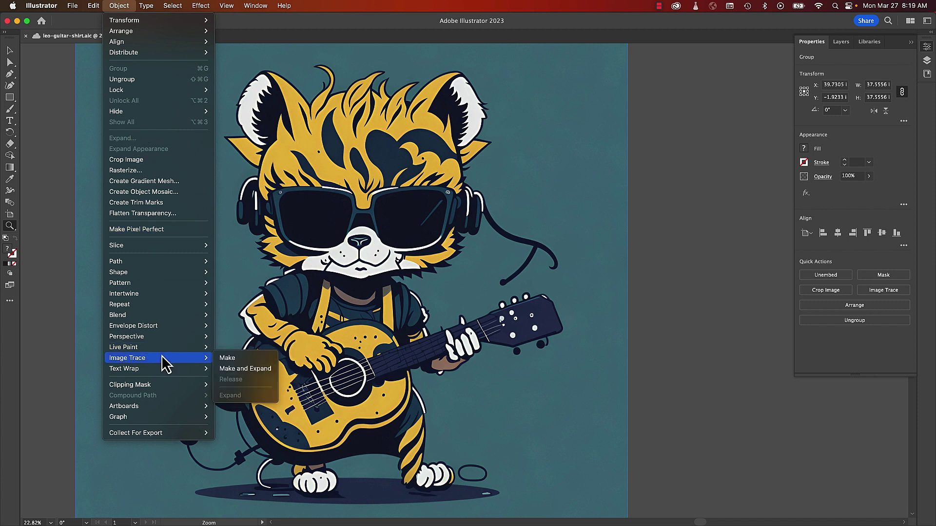
pyautogui.click(233, 361)
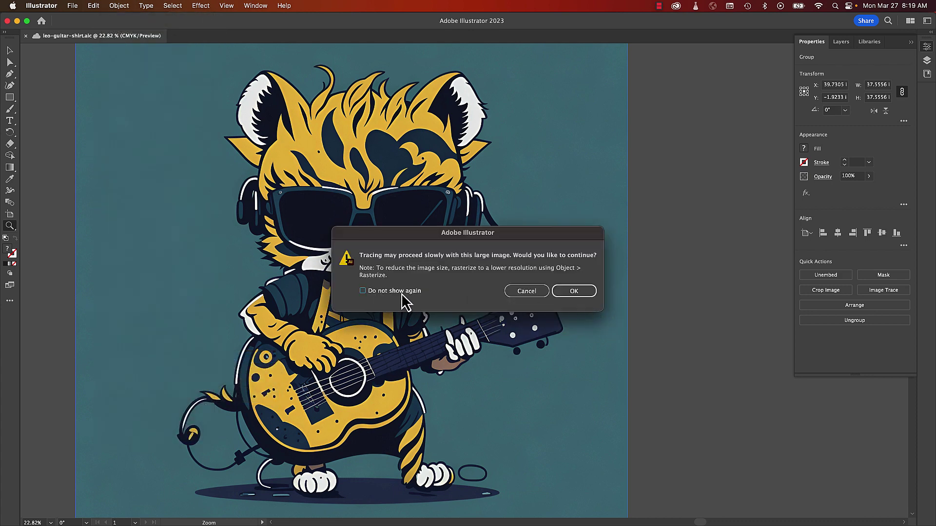
pyautogui.click(569, 296)
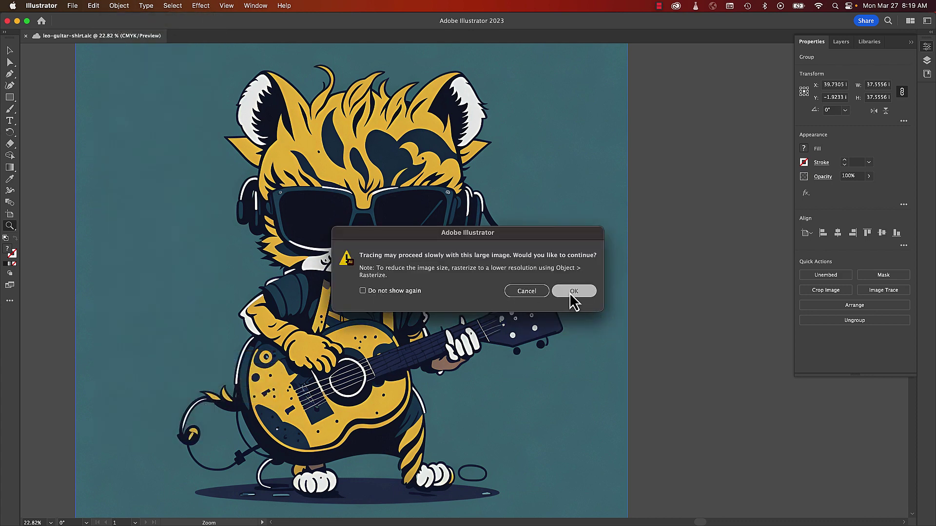
pyautogui.click(570, 292)
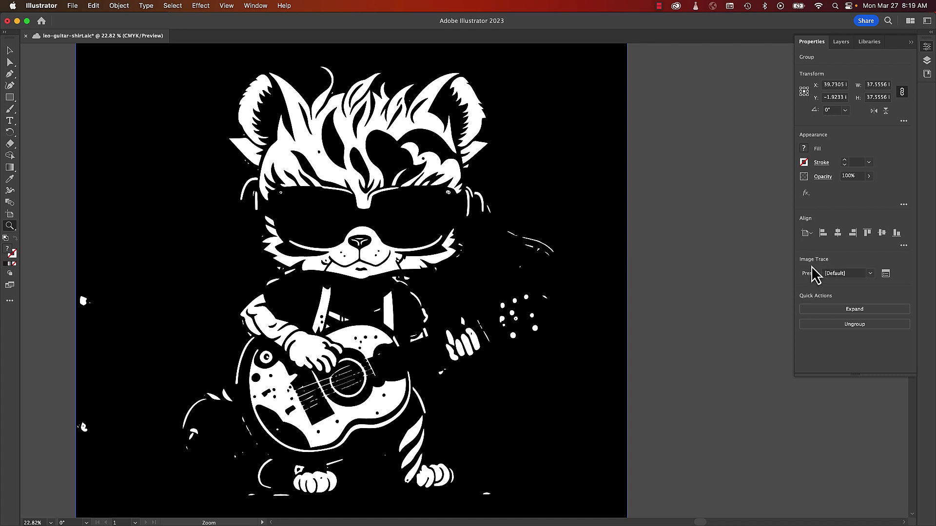
# Set the tiger's trace preset to 16 Colors and expand the tracing into editable vector paths.
pyautogui.click(870, 274)
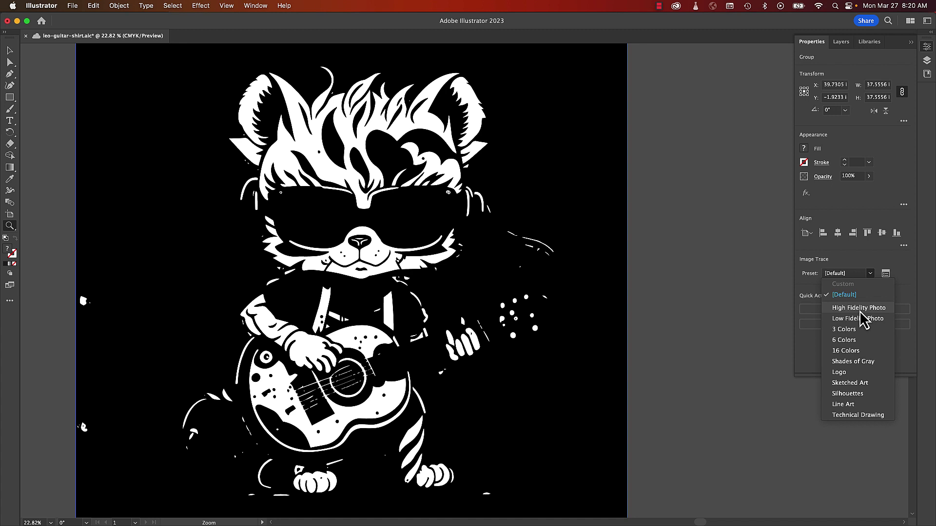
pyautogui.click(865, 361)
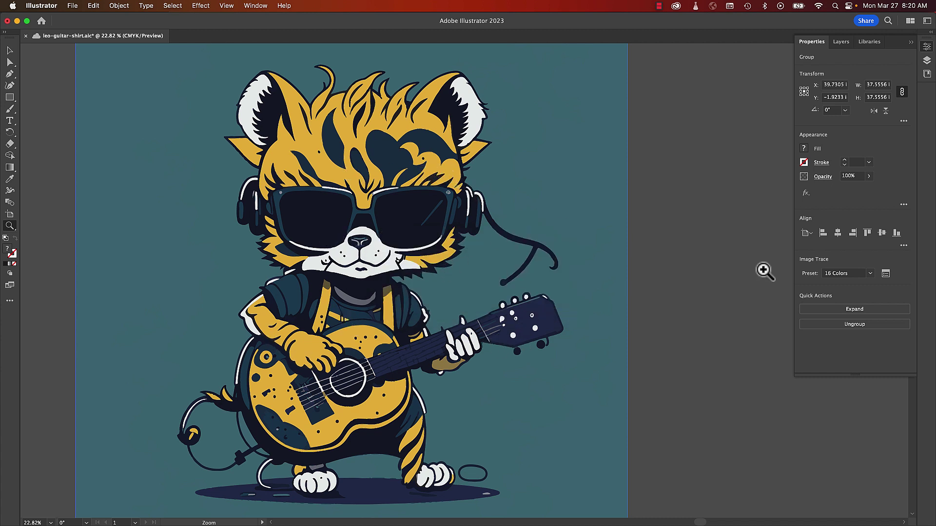
pyautogui.click(854, 310)
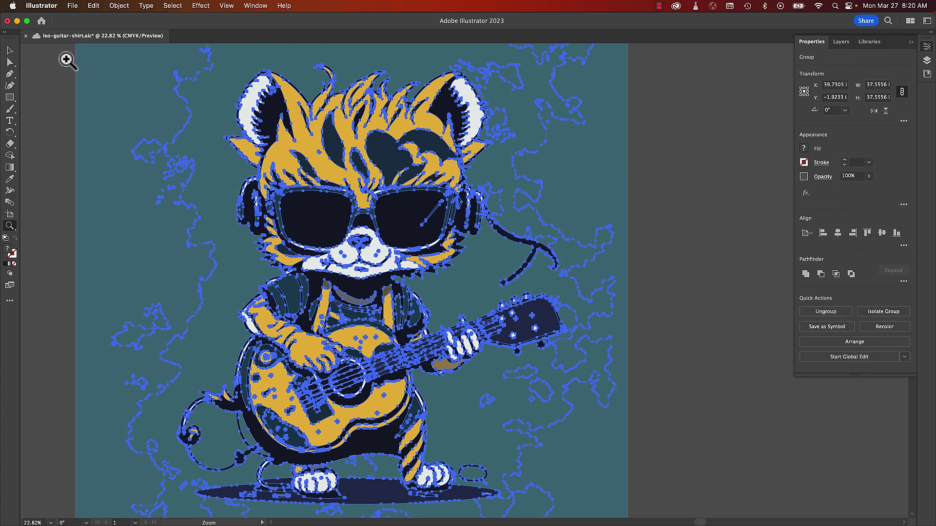
# Deselect the tracing and examine its vector edges around the forehead stripes, sunglasses and guitar body at several magnifications.
pyautogui.click(10, 50)
pyautogui.click(37, 83)
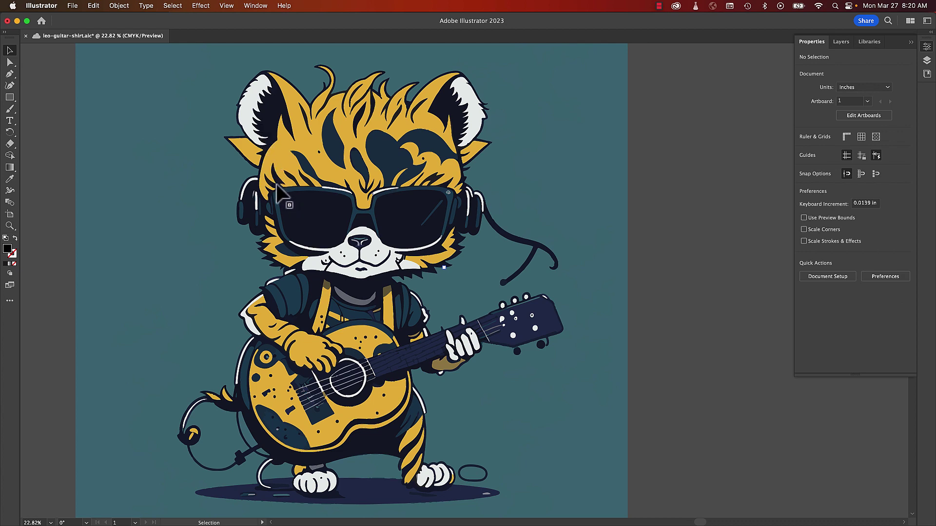
pyautogui.press('z')
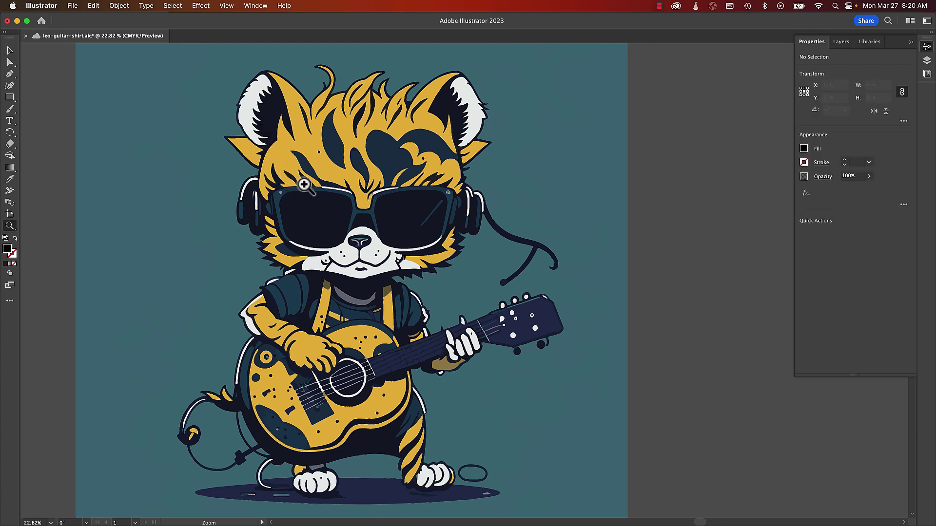
pyautogui.click(298, 187)
pyautogui.click(298, 188)
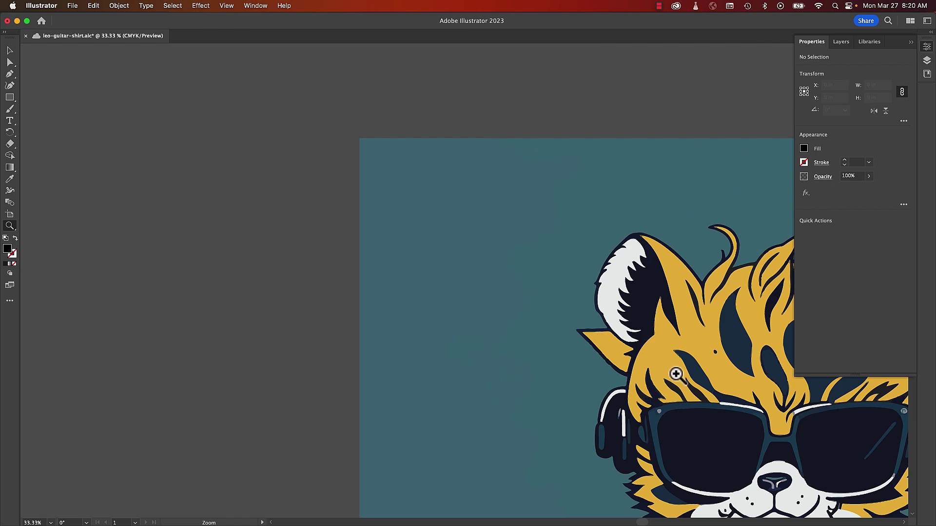
pyautogui.moveTo(675, 374); pyautogui.dragTo(712, 495)
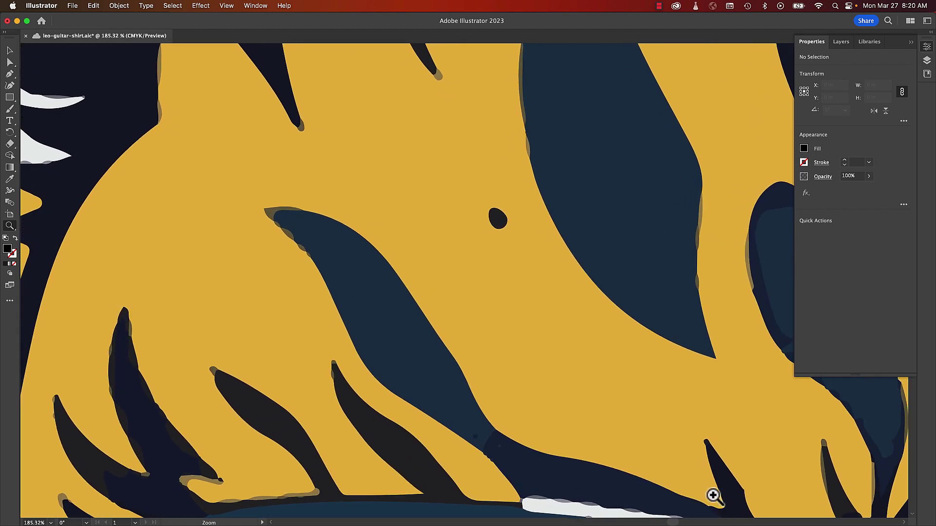
pyautogui.moveTo(311, 253); pyautogui.dragTo(126, 229)
pyautogui.moveTo(91, 130); pyautogui.dragTo(95, 108)
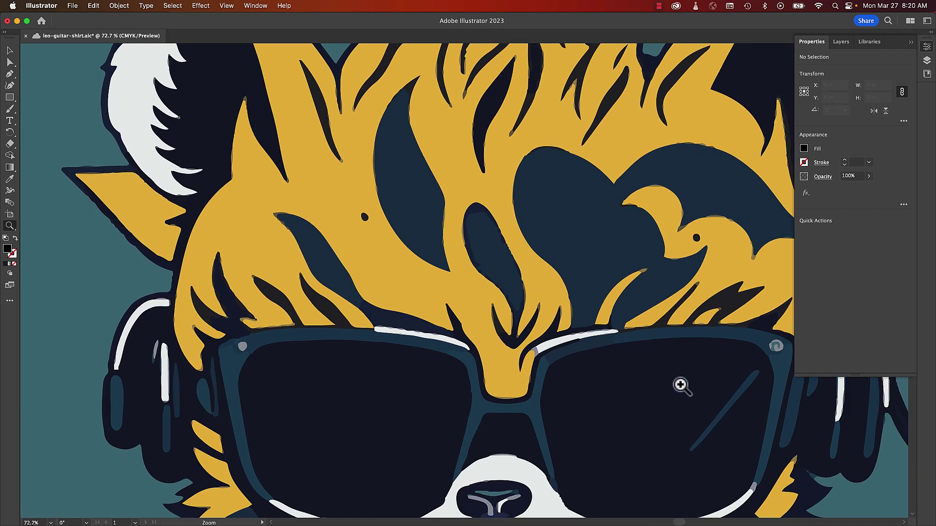
pyautogui.moveTo(599, 360); pyautogui.dragTo(541, 314)
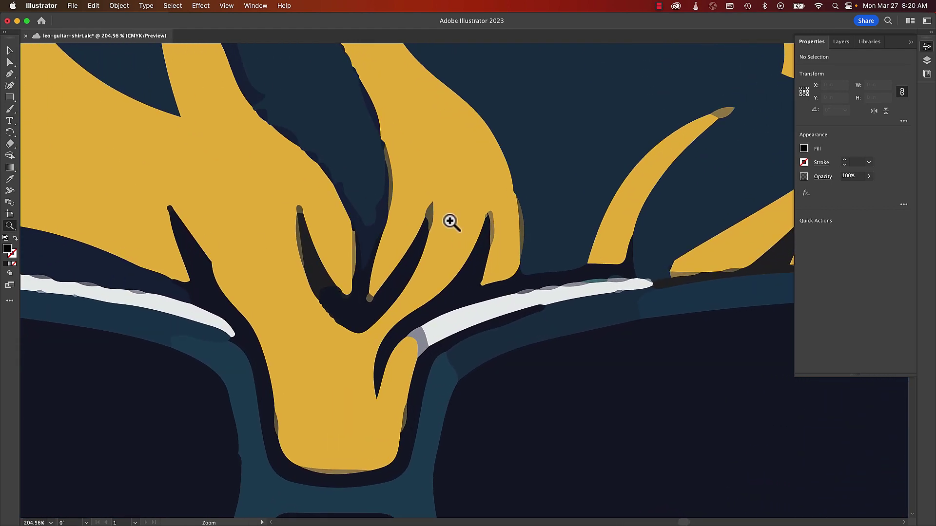
pyautogui.scroll(-3, 452, 222)
pyautogui.press('super+0')
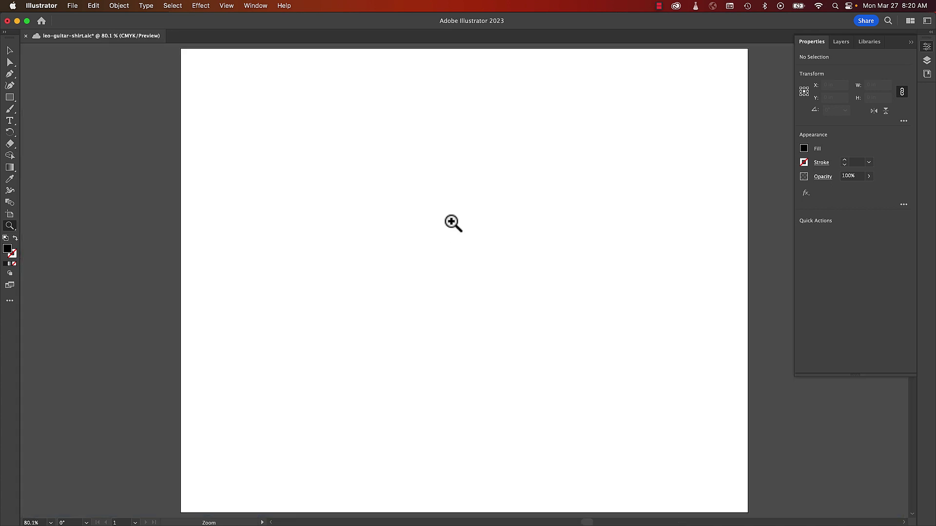
pyautogui.hscroll(10, 508, 208)
pyautogui.hscroll(15, 508, 208)
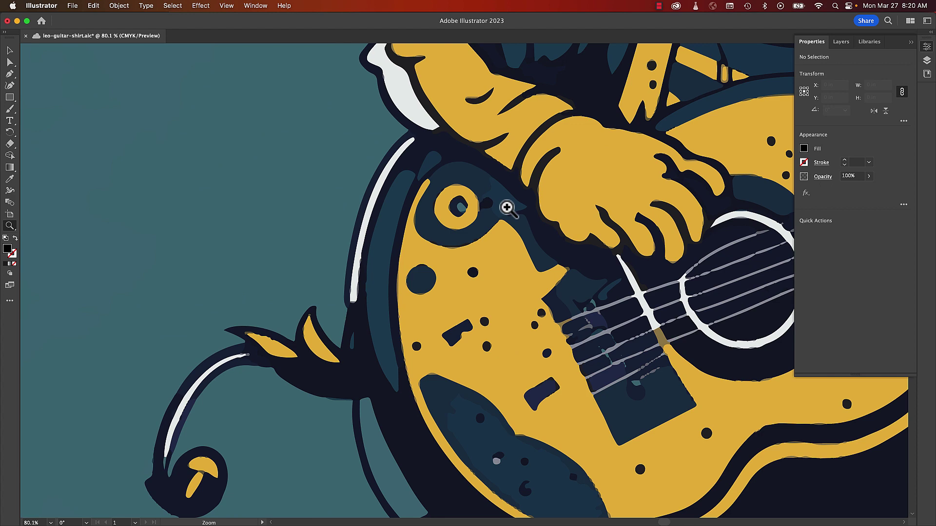
pyautogui.keyDown('alt'); pyautogui.click(508, 208); pyautogui.keyUp('alt')
pyautogui.keyDown('alt'); pyautogui.click(508, 209); pyautogui.keyUp('alt')
pyautogui.keyDown('alt'); pyautogui.click(508, 209); pyautogui.keyUp('alt')
pyautogui.keyDown('alt'); pyautogui.click(508, 209); pyautogui.keyUp('alt')
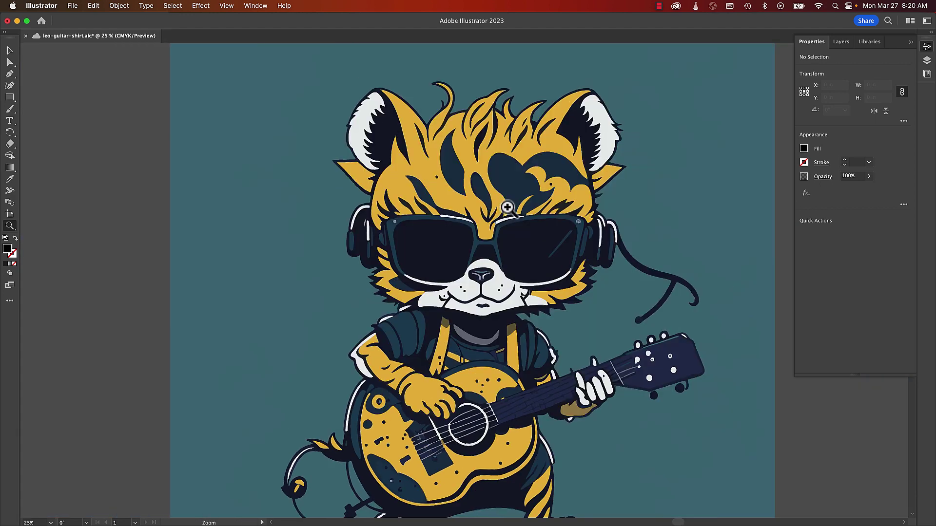
# Isolate the sunglasses lens above the strumming arm, try moving it away from the face, and undo the move.
pyautogui.click(11, 51)
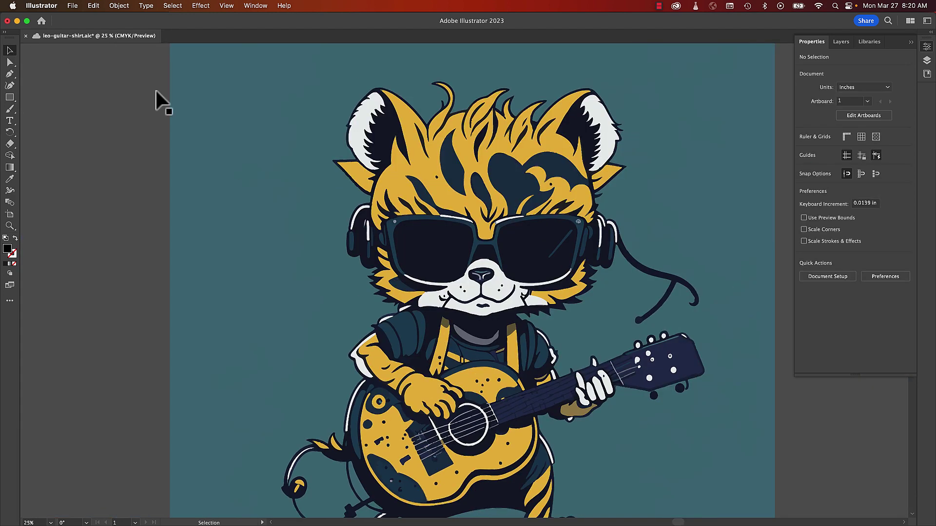
pyautogui.click(300, 223)
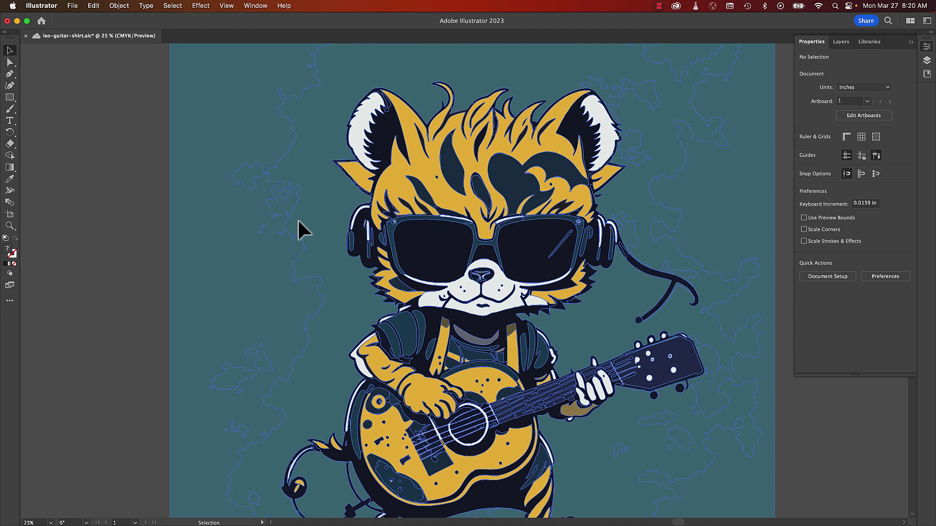
pyautogui.doubleClick(446, 269)
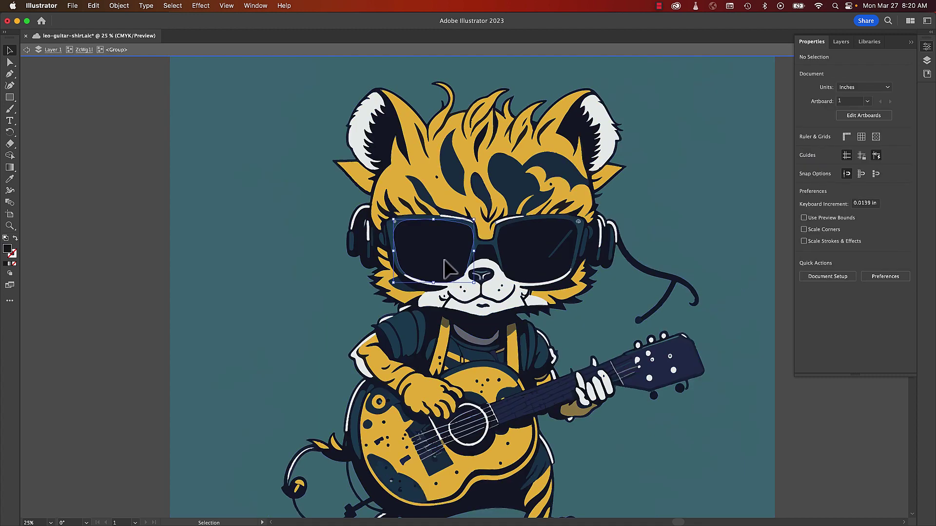
pyautogui.doubleClick(446, 270)
pyautogui.moveTo(446, 270); pyautogui.dragTo(250, 261)
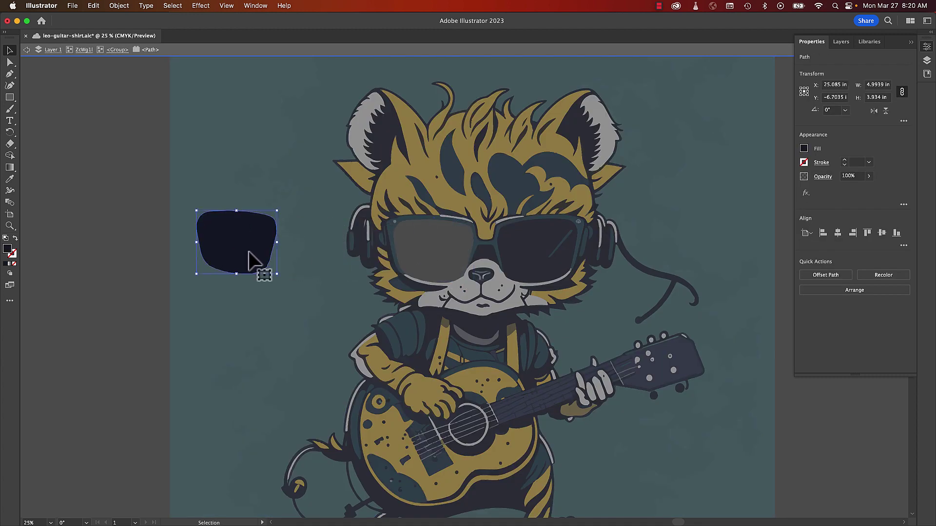
pyautogui.press('super+z')
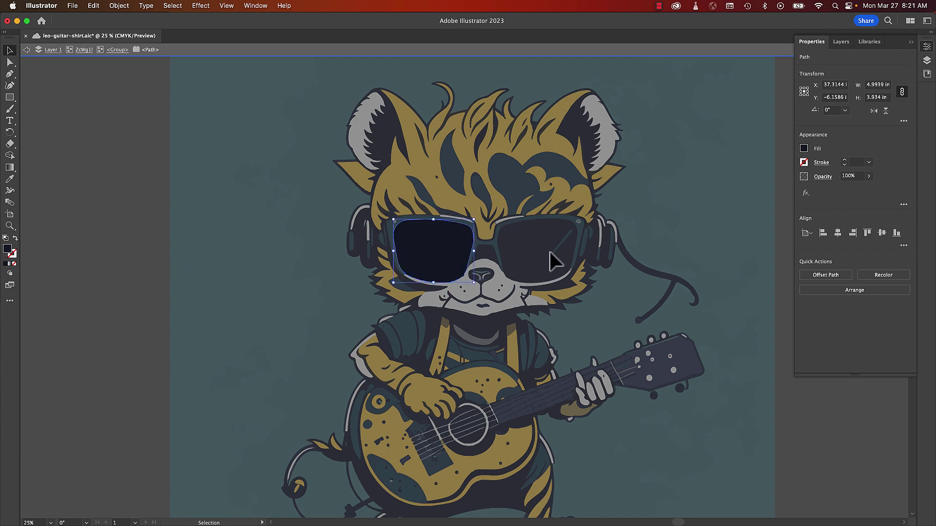
# Isolate the diagonal glare line on the other sunglasses lens, try moving it toward the nose, and undo the move.
pyautogui.doubleClick(552, 261)
pyautogui.click(559, 255)
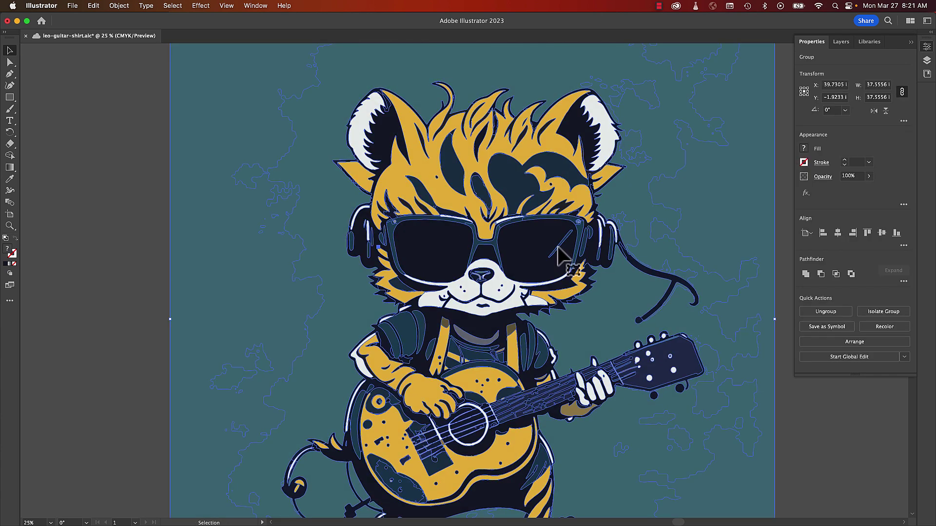
pyautogui.doubleClick(558, 248)
pyautogui.doubleClick(558, 248)
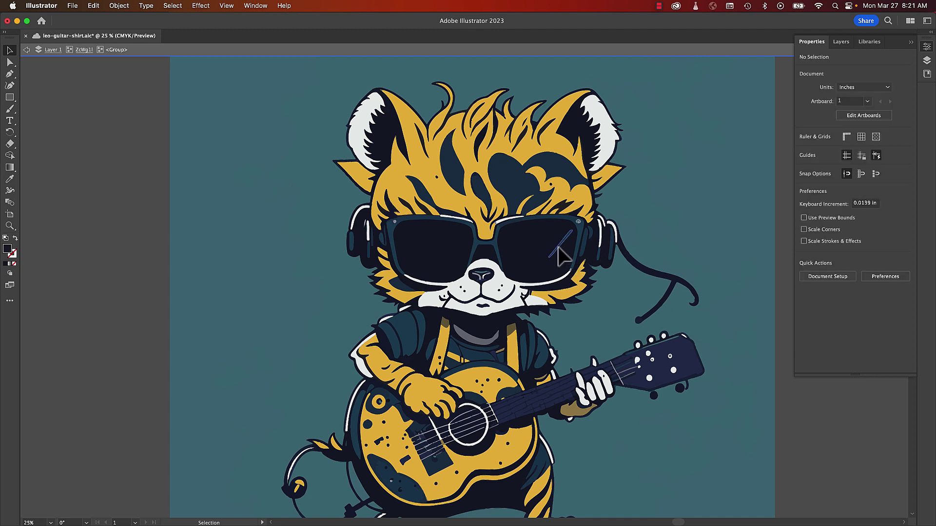
pyautogui.click(559, 247)
pyautogui.moveTo(560, 251); pyautogui.dragTo(530, 251)
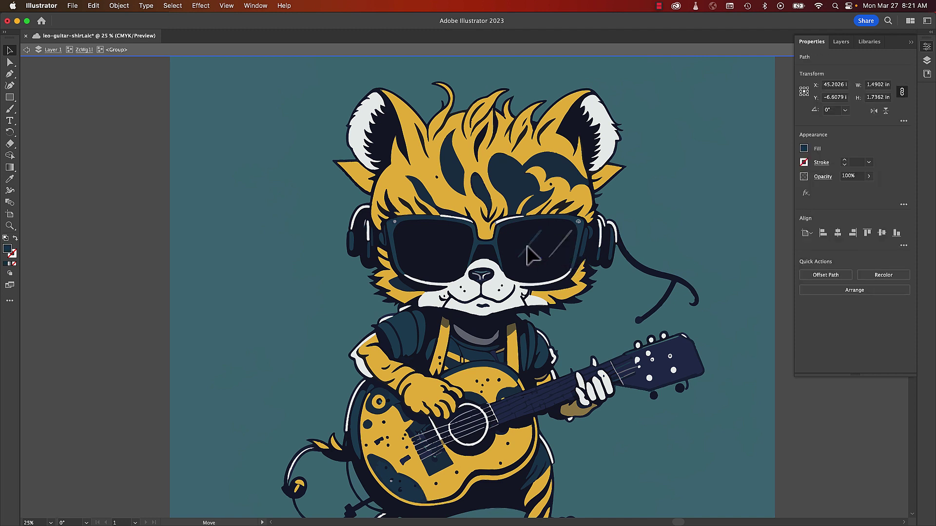
pyautogui.press('super+z')
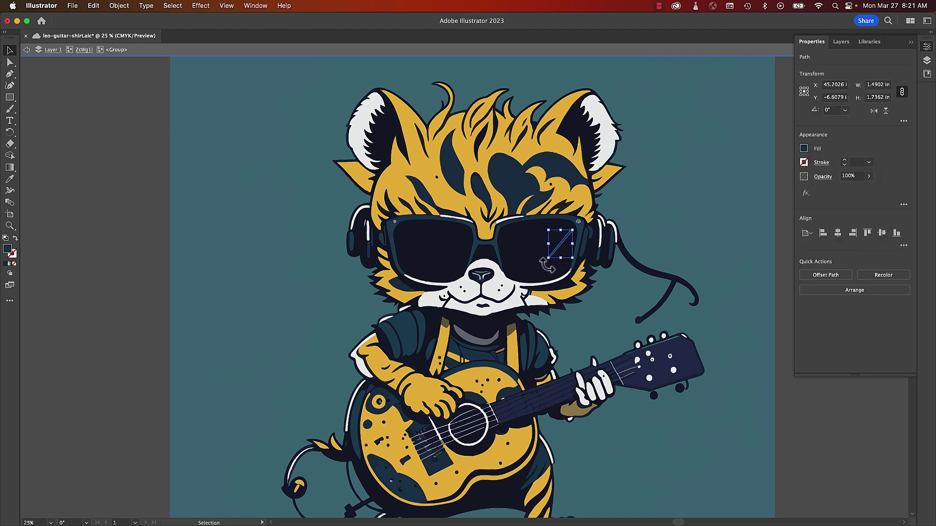
pyautogui.click(341, 255)
pyautogui.scroll(-3, 332, 251)
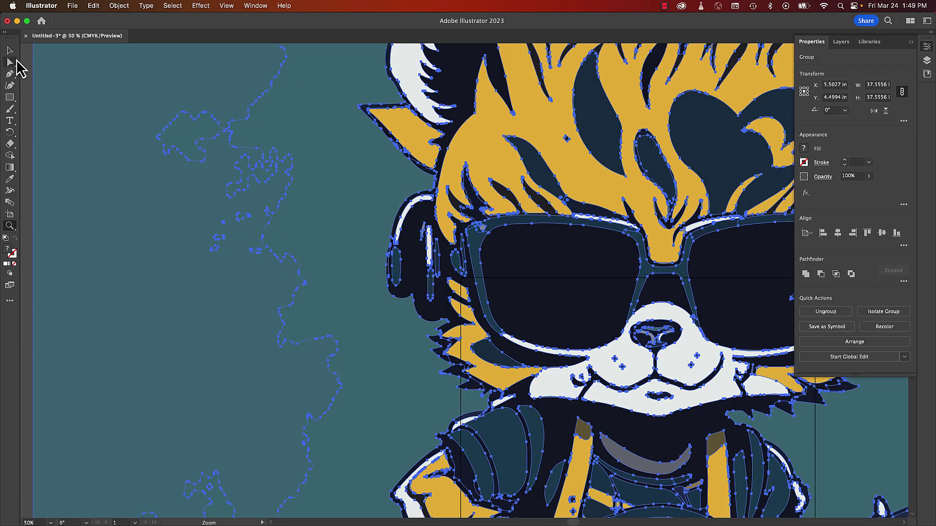
# Examine the traced stripe edges above the bridge of the sunglasses at high magnification.
pyautogui.press('z')
pyautogui.click(555, 205)
pyautogui.click(487, 210)
pyautogui.moveTo(409, 211); pyautogui.dragTo(405, 17)
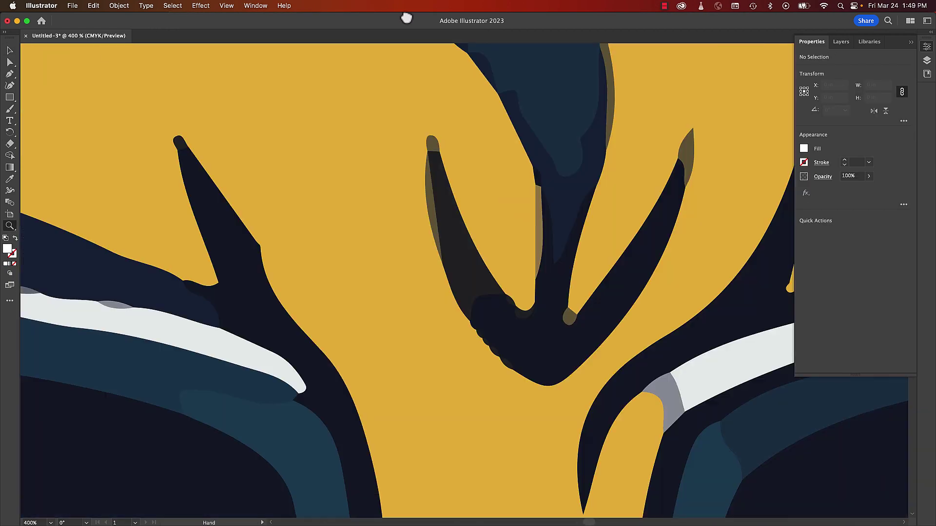
pyautogui.keyDown('alt'); pyautogui.click(422, 181); pyautogui.keyUp('alt')
pyautogui.keyDown('alt'); pyautogui.click(422, 182); pyautogui.keyUp('alt')
pyautogui.keyDown('alt'); pyautogui.click(422, 181); pyautogui.keyUp('alt')
# Delete the large teal background shape and the small teal fragments beside the tiger's head.
pyautogui.press('v')
pyautogui.doubleClick(272, 180)
pyautogui.press('Delete')
pyautogui.doubleClick(288, 247)
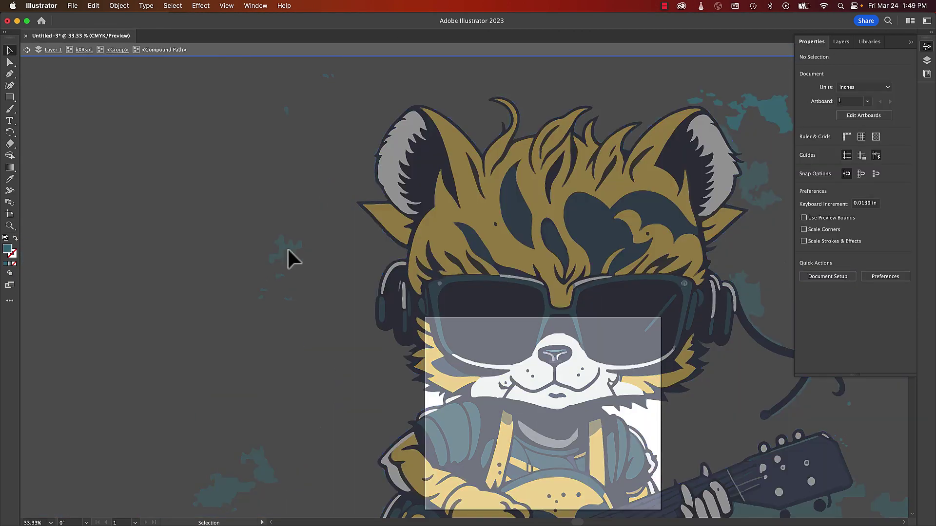
pyautogui.doubleClick(288, 247)
pyautogui.doubleClick(288, 249)
pyautogui.press('Delete')
pyautogui.click(281, 276)
pyautogui.press('Delete')
# Delete the teal background patches beside the strumming arm and outside the tail.
pyautogui.scroll(-5, 255, 146)
pyautogui.moveTo(171, 434); pyautogui.dragTo(348, 317)
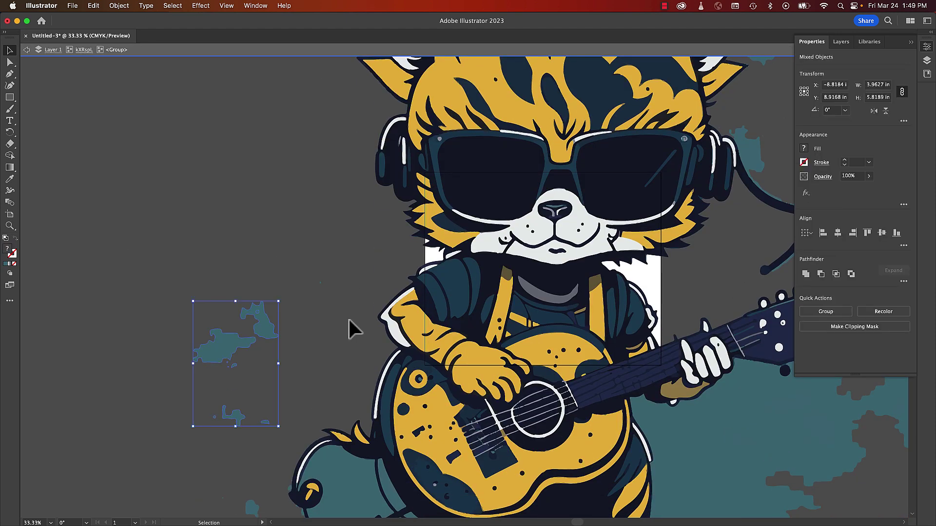
pyautogui.press('Delete')
pyautogui.scroll(-7, 342, 317)
pyautogui.moveTo(213, 278); pyautogui.dragTo(296, 449)
pyautogui.press('Delete')
# Delete the teal background pieces enclosed by the guitar cable loop and between the tiger's legs.
pyautogui.click(342, 303)
pyautogui.press('Delete')
pyautogui.click(388, 278)
pyautogui.press('Delete')
pyautogui.click(434, 339)
pyautogui.press('Delete')
pyautogui.click(545, 329)
pyautogui.press('Delete')
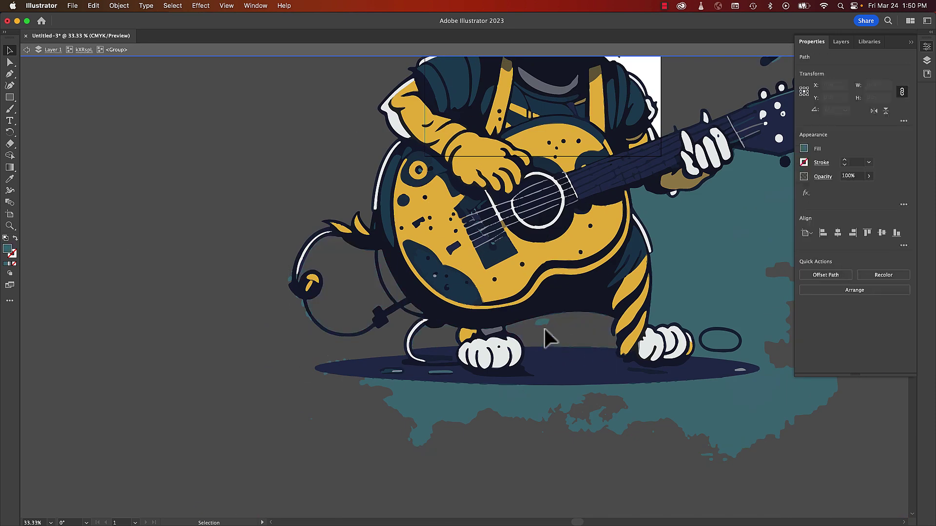
# Delete the teal slivers along the guitar cable and the upper edge of the ground shadow's tip.
pyautogui.scroll(5, 298, 340)
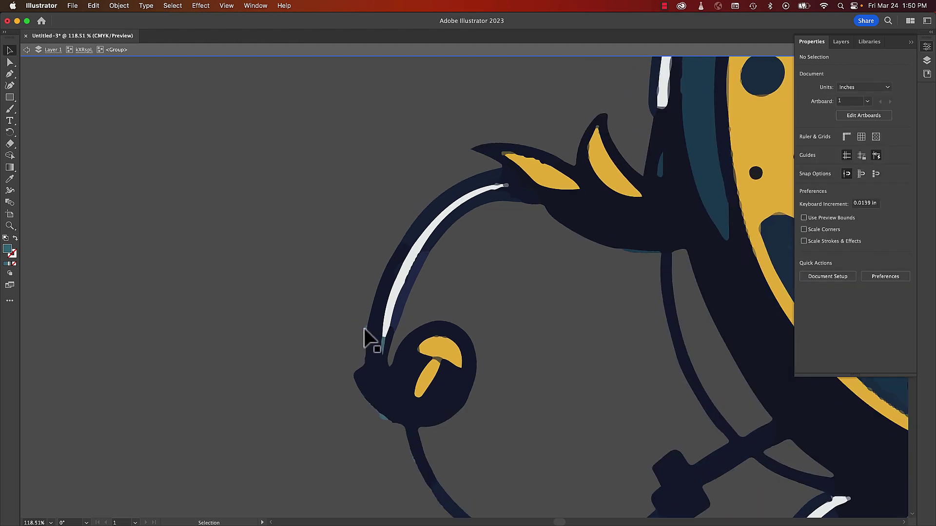
pyautogui.moveTo(487, 458); pyautogui.dragTo(349, 274)
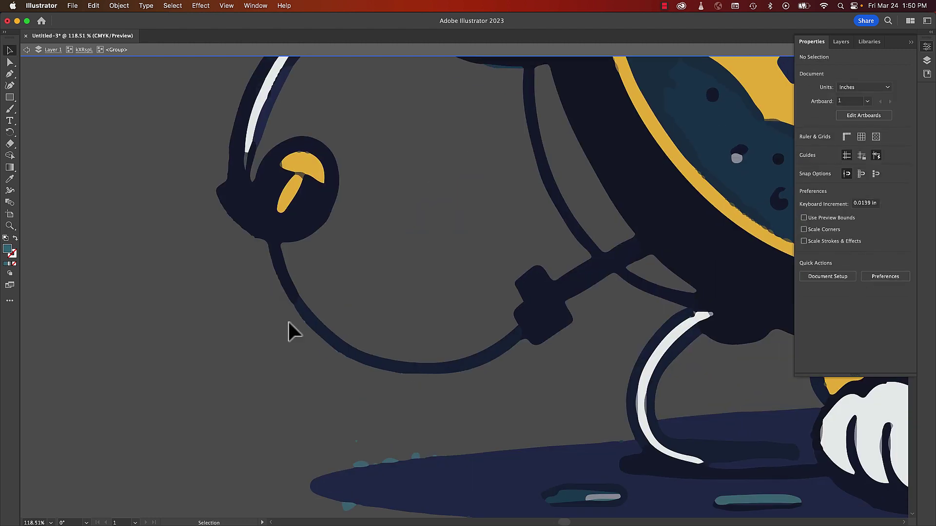
pyautogui.click(367, 372)
pyautogui.press('Delete')
pyautogui.click(358, 464)
pyautogui.press('Delete')
pyautogui.click(356, 441)
pyautogui.press('Delete')
# Delete the teal and gray highlight pieces inside the ground shadow near the tiger's front paw.
pyautogui.moveTo(605, 452); pyautogui.dragTo(526, 339)
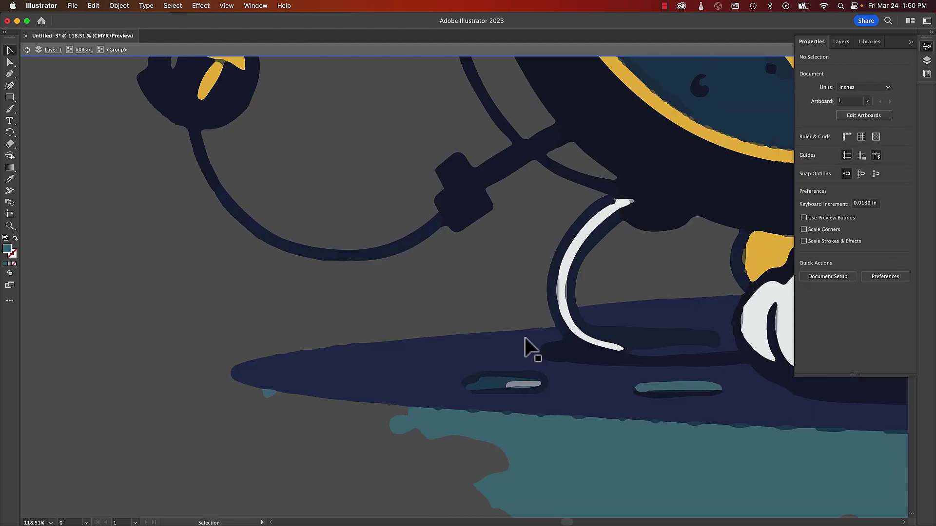
pyautogui.hscroll(8, 620, 428)
pyautogui.scroll(-2, 620, 428)
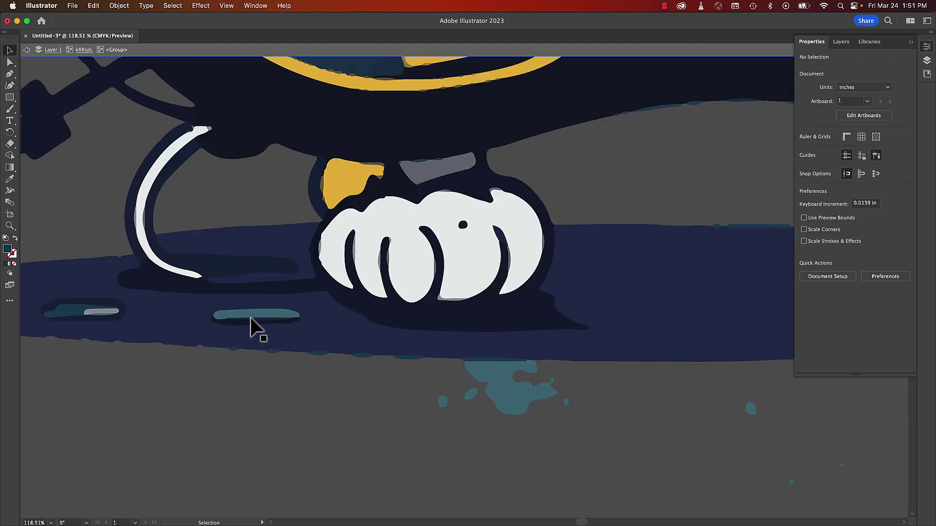
pyautogui.click(251, 317)
pyautogui.press('Delete')
pyautogui.click(76, 311)
pyautogui.press('Delete')
pyautogui.click(97, 313)
pyautogui.press('Delete')
# Delete the teal slivers along the ground shadow's edges and the loose teal splatters below it.
pyautogui.click(279, 353)
pyautogui.press('Delete')
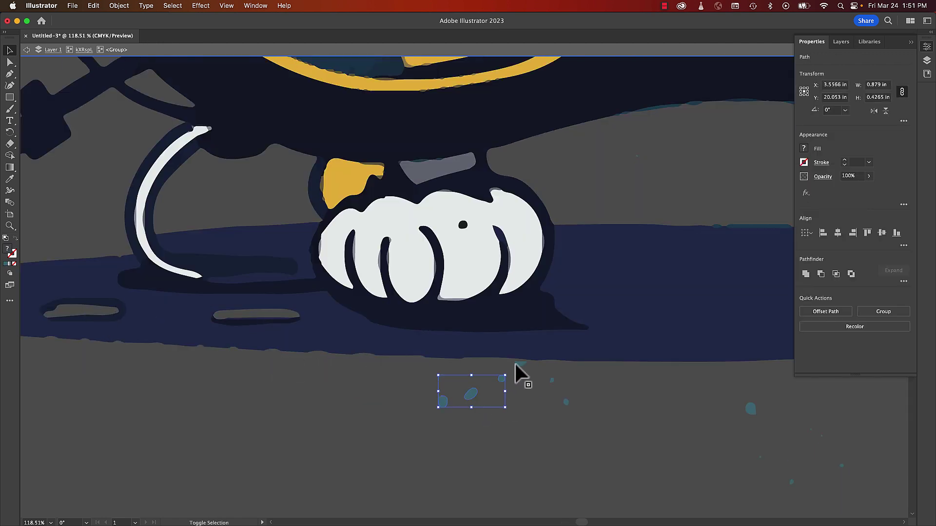
pyautogui.press('Delete')
pyautogui.scroll(-5, 528, 380)
pyautogui.hscroll(5, 658, 380)
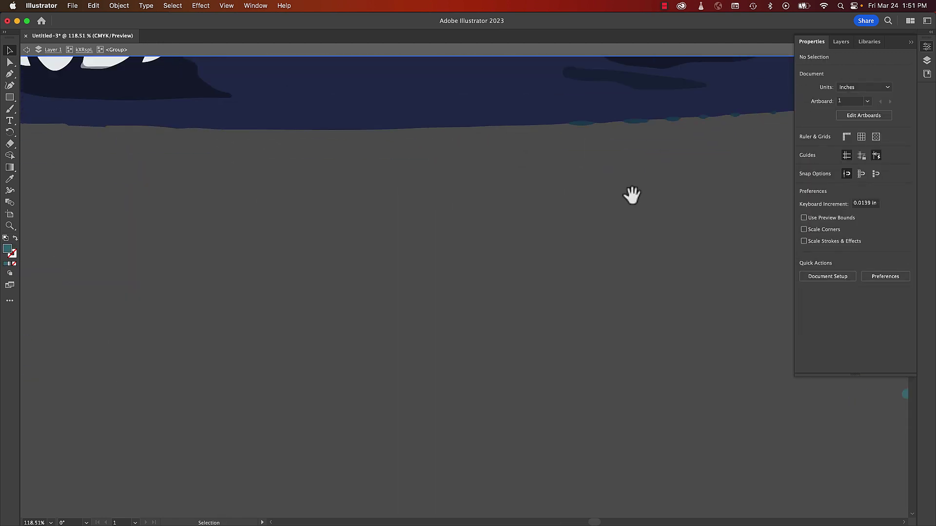
pyautogui.hscroll(-5, 632, 195)
pyautogui.scroll(2, 632, 195)
pyautogui.click(595, 195)
pyautogui.press('Delete')
pyautogui.click(657, 159)
pyautogui.press('Delete')
pyautogui.click(585, 101)
pyautogui.press('Delete')
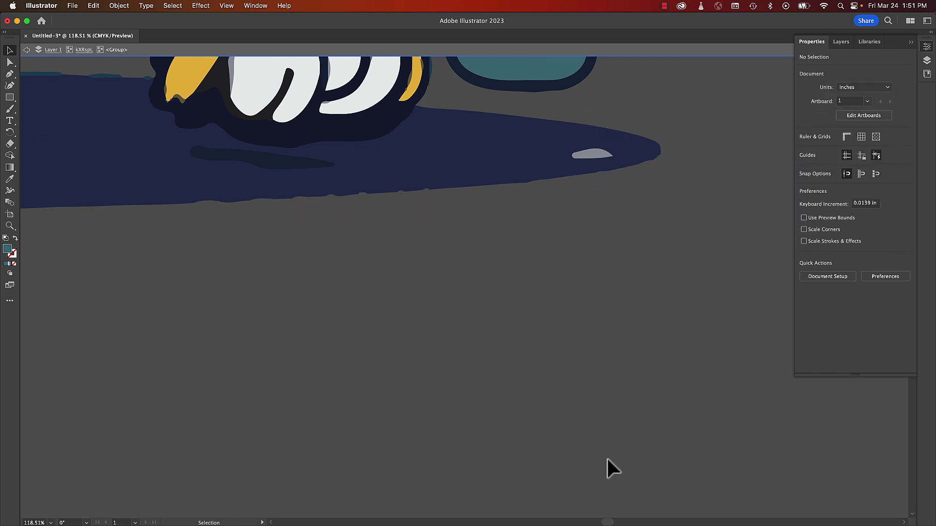
# Delete the teal fill inside the small oval outline beside the tiger's foot.
pyautogui.scroll(-4, 600, 439)
pyautogui.press('super+minus')
pyautogui.press('super+minus')
pyautogui.press('super+minus')
pyautogui.press('super+minus')
pyautogui.press('super+minus')
pyautogui.press('super+minus')
pyautogui.press('v')
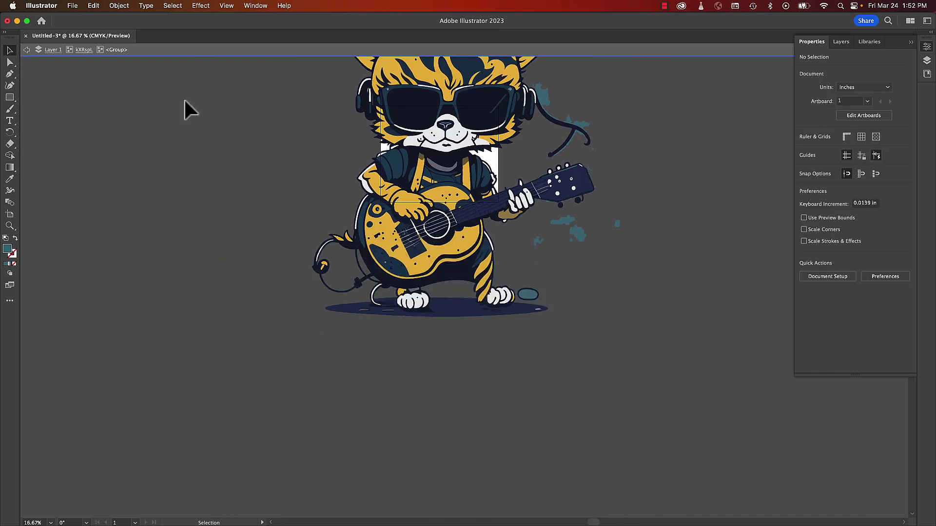
pyautogui.click(527, 297)
pyautogui.press('Delete')
# Delete the teal background patches around the ear and headphone cord on the guitar-neck side.
pyautogui.moveTo(705, 94); pyautogui.dragTo(472, 265)
pyautogui.click(315, 198)
pyautogui.press('Delete')
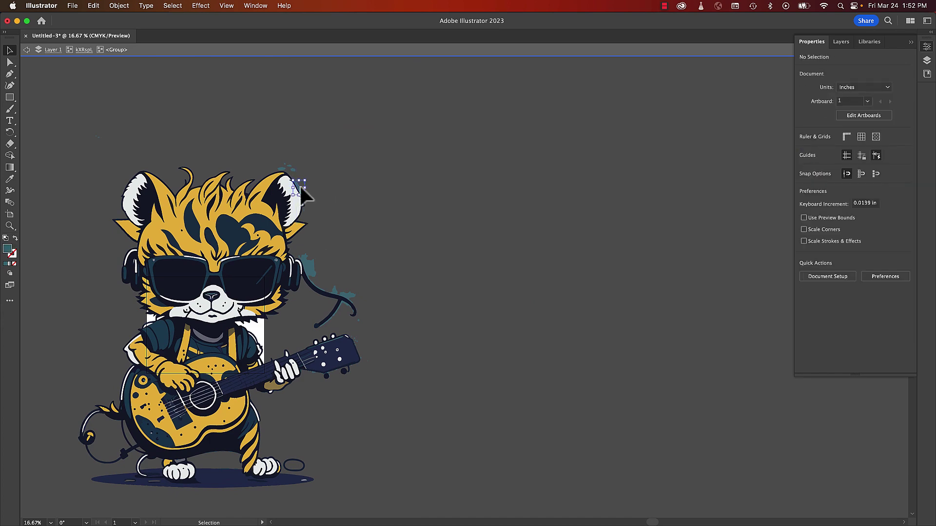
pyautogui.click(295, 166)
pyautogui.press('Delete')
pyautogui.click(308, 267)
pyautogui.click(338, 287)
pyautogui.press('Delete')
# Delete the teal slivers inside the headphone cord's fork and the speck below its curled tip.
pyautogui.moveTo(294, 266); pyautogui.dragTo(410, 347)
pyautogui.moveTo(410, 347); pyautogui.dragTo(428, 190)
pyautogui.click(405, 185)
pyautogui.press('Delete')
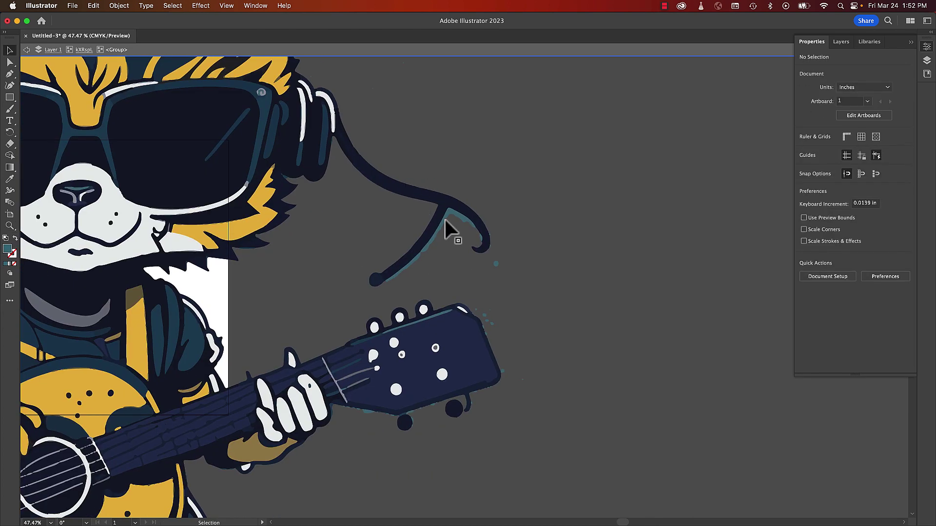
pyautogui.click(446, 221)
pyautogui.press('Delete')
pyautogui.click(496, 263)
pyautogui.press('Delete')
# Delete the small teal specks around the upper outer corner of the guitar headstock.
pyautogui.click(486, 320)
pyautogui.press('Delete')
pyautogui.click(483, 329)
pyautogui.press('Delete')
pyautogui.moveTo(416, 286); pyautogui.dragTo(599, 378)
pyautogui.click(635, 408)
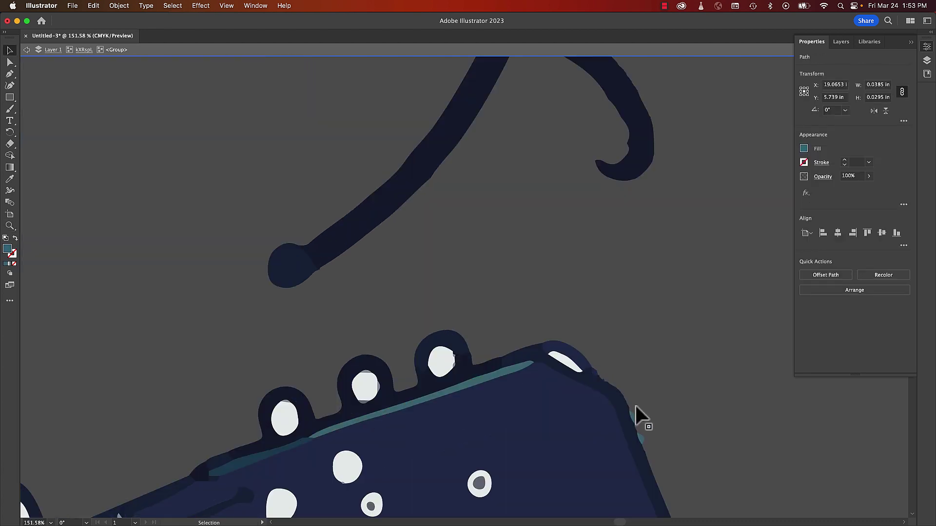
pyautogui.press('Delete')
# Delete the teal slivers along the lower edge of the guitar headstock and around its lower tuning pegs.
pyautogui.scroll(-10, 652, 439)
pyautogui.click(560, 299)
pyautogui.press('Delete')
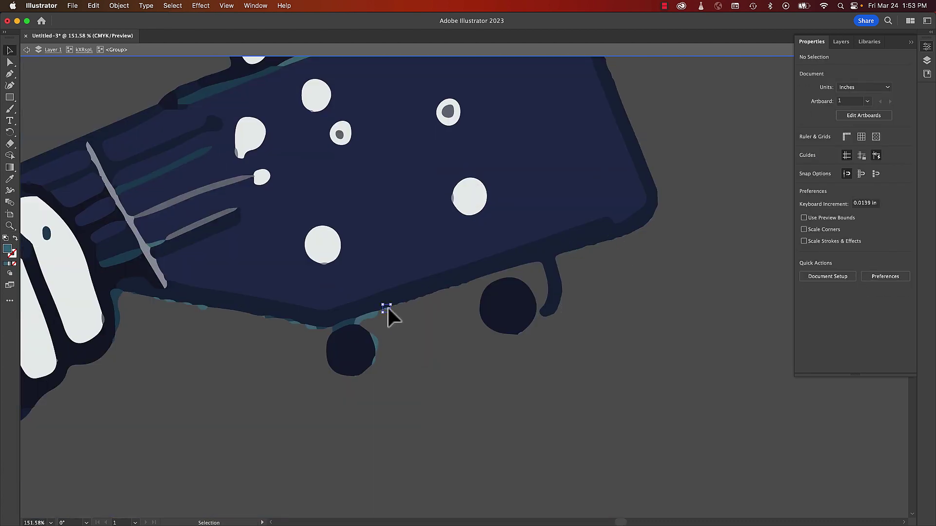
pyautogui.click(164, 304)
pyautogui.press('Delete')
# Delete the tall background patch between the guitar neck and the fretting hand's white fingers.
pyautogui.hscroll(-10, 335, 373)
pyautogui.click(388, 259)
pyautogui.press('Delete')
pyautogui.doubleClick(388, 248)
pyautogui.click(406, 257)
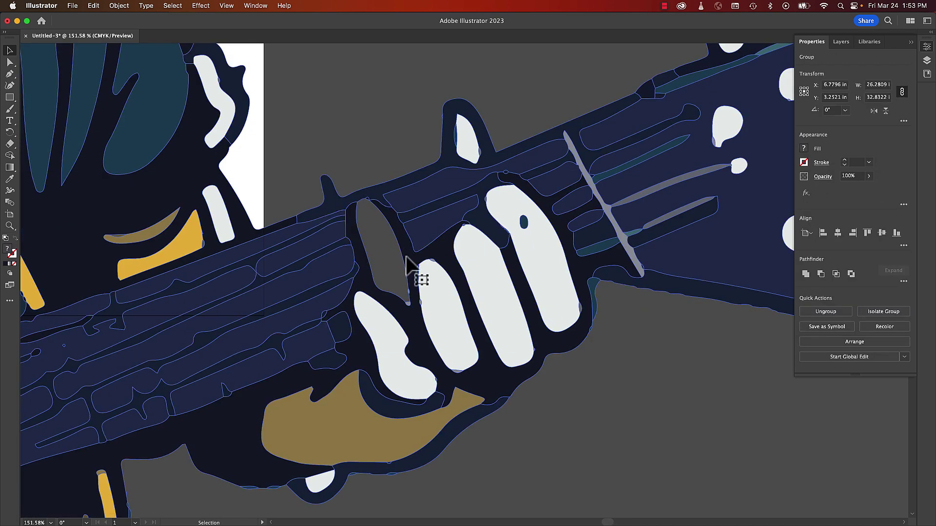
pyautogui.doubleClick(408, 280)
pyautogui.doubleClick(419, 306)
pyautogui.click(424, 311)
pyautogui.press('a')
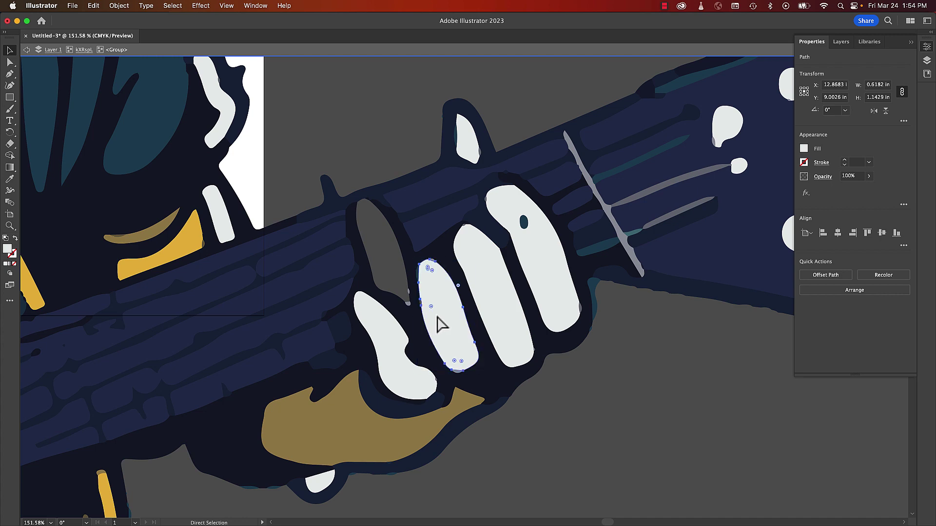
pyautogui.click(613, 405)
# Delete the loose headphone cord hanging between the ear and the guitar headstock.
pyautogui.hotkey('ctrl', '0')
pyautogui.hotkey('ctrl', '-')
pyautogui.hotkey('ctrl', '-')
pyautogui.hotkey('ctrl', '-')
pyautogui.hotkey('ctrl', '-')
pyautogui.hotkey('ctrl', '-')
pyautogui.hotkey('ctrl', '-')
pyautogui.hotkey('ctrl', 'a')
pyautogui.moveTo(566, 264); pyautogui.dragTo(348, 228)
pyautogui.click(348, 228)
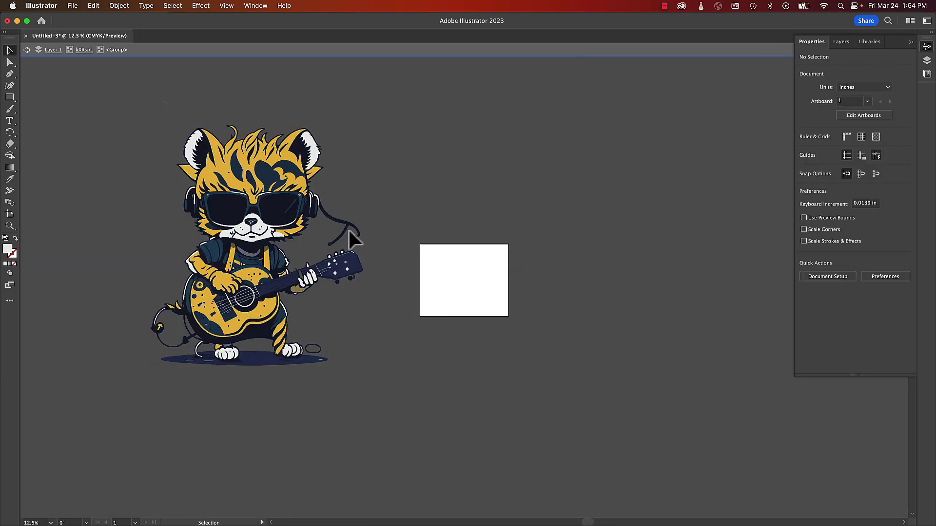
pyautogui.click(347, 228)
pyautogui.press('Delete')
# Delete the anchor points of the leftover cord stubs sticking out of the neck-side headphone cup.
pyautogui.click(323, 209)
pyautogui.click(340, 198)
pyautogui.press('z')
pyautogui.moveTo(317, 200); pyautogui.dragTo(457, 239)
pyautogui.click(11, 66)
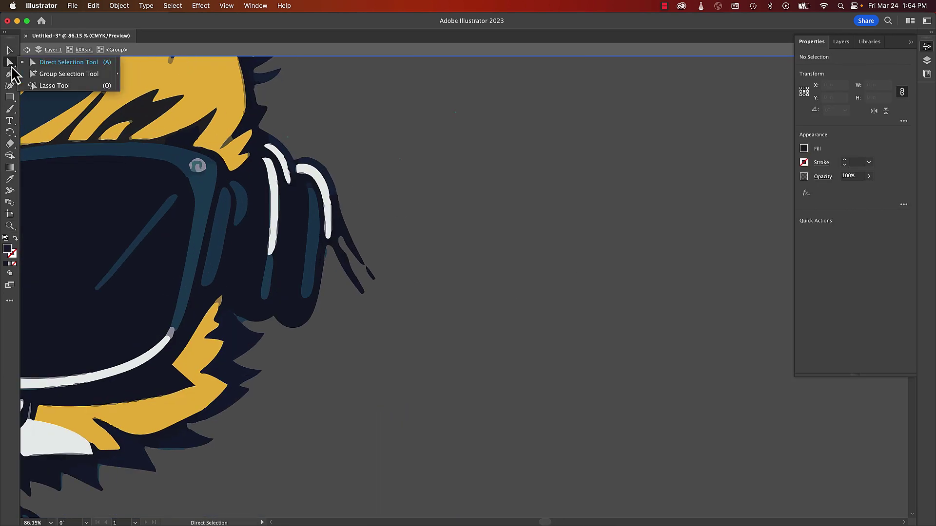
pyautogui.click(349, 238)
pyautogui.press('Delete')
pyautogui.click(368, 267)
pyautogui.press('Delete')
pyautogui.click(342, 229)
pyautogui.press('Delete')
pyautogui.click(343, 251)
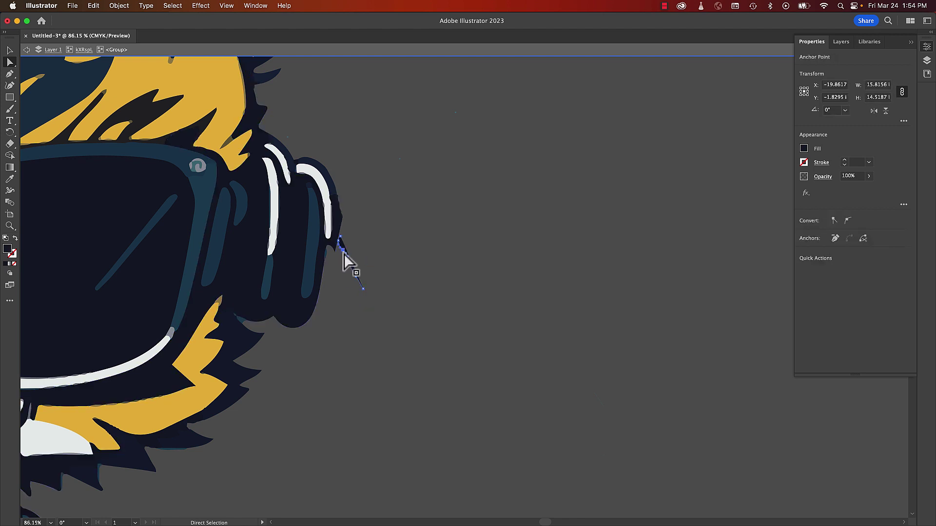
pyautogui.press('Delete')
pyautogui.press('Delete')
# Try to delete the stray cord fragments left beside the headphone cup.
pyautogui.press('v')
pyautogui.moveTo(334, 321); pyautogui.dragTo(333, 322)
pyautogui.press('Delete')
pyautogui.press('super+z')
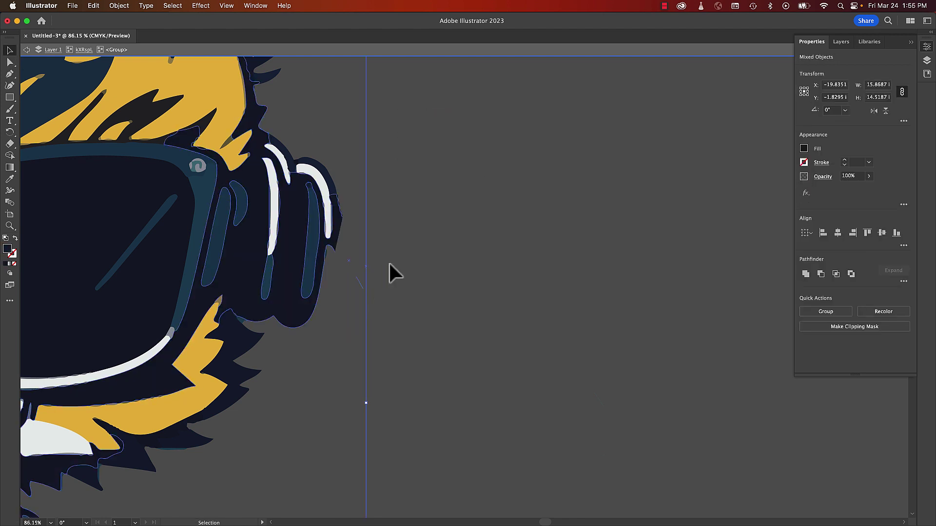
pyautogui.doubleClick(361, 285)
# Delete the small light patch near the tip of the ground shadow beside the neck-side foot.
pyautogui.press('super+0')
pyautogui.press('super+minus')
pyautogui.press('super+minus')
pyautogui.press('super+minus')
pyautogui.press('super+minus')
pyautogui.press('super+minus')
pyautogui.press('super+minus')
pyautogui.press('Escape')
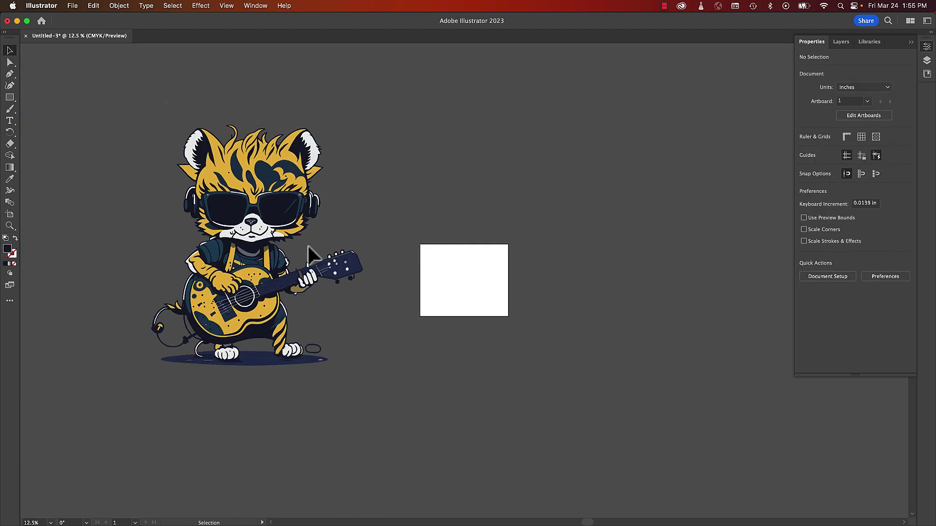
pyautogui.doubleClick(320, 359)
pyautogui.doubleClick(319, 361)
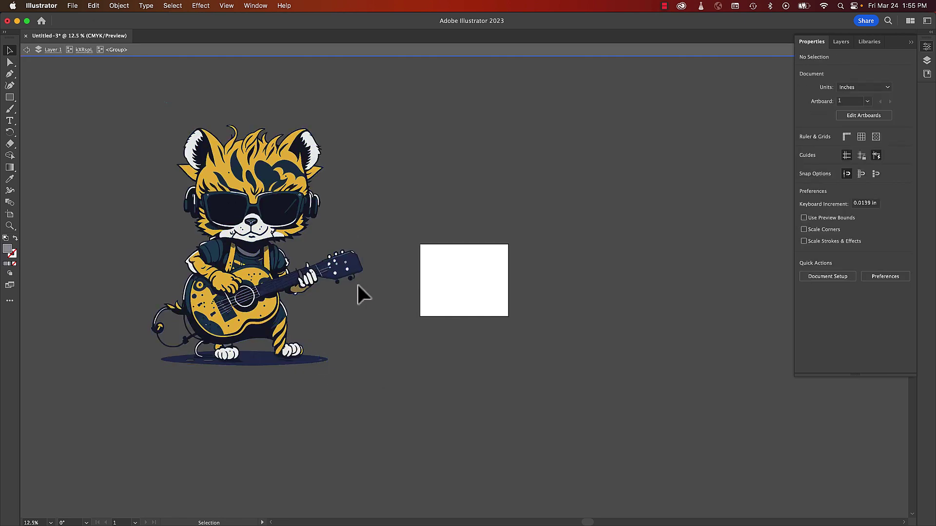
# Recolour the grey patch above the tail-side foot with the guitar body's yellow using the Eyedropper.
pyautogui.press('z')
pyautogui.moveTo(267, 307); pyautogui.dragTo(329, 302)
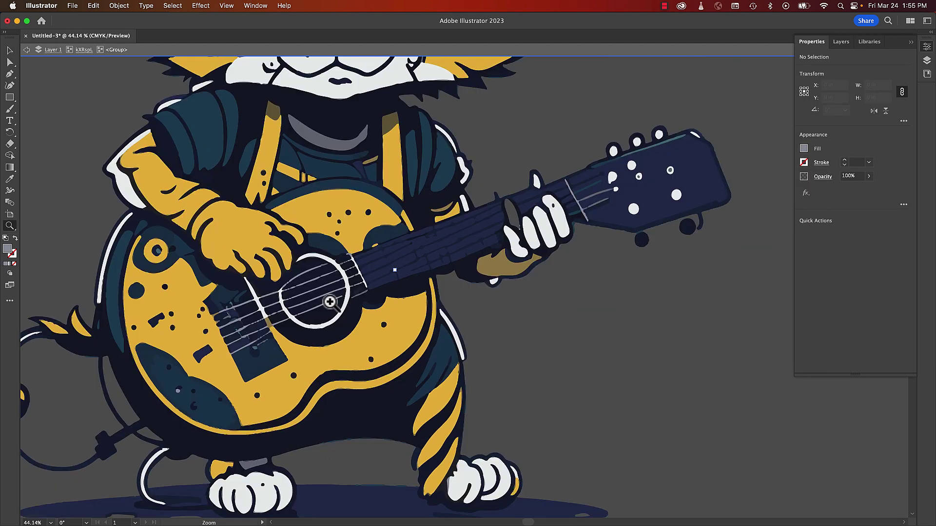
pyautogui.press('v')
pyautogui.doubleClick(252, 463)
pyautogui.press('Escape')
pyautogui.press('Escape')
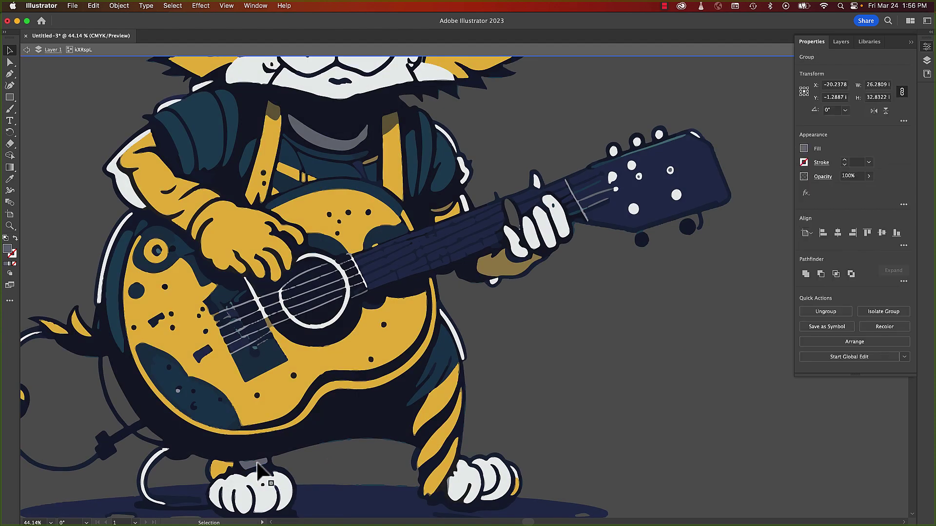
pyautogui.doubleClick(254, 461)
pyautogui.press('=')
pyautogui.press('BackSpace')
pyautogui.press('v')
pyautogui.click(253, 463)
pyautogui.click(9, 179)
pyautogui.click(272, 410)
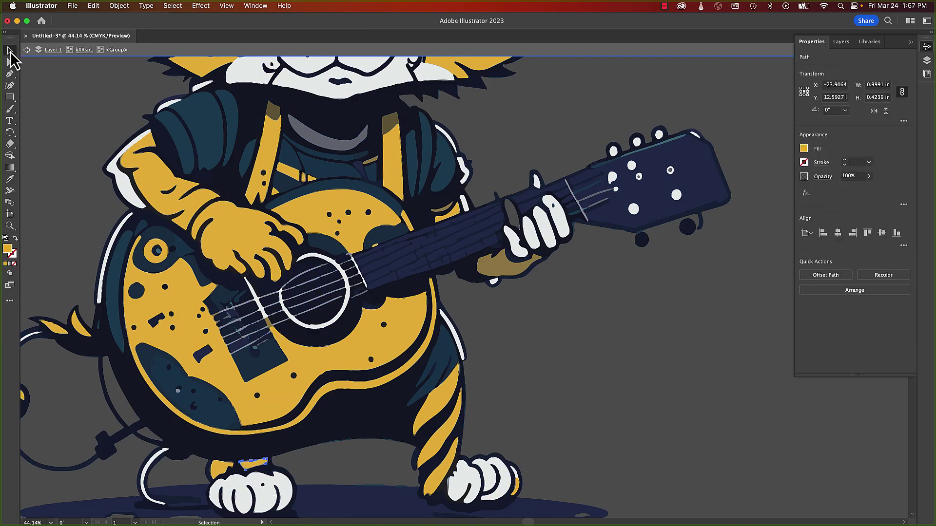
# Recolour the slivers around the yellow ankle patch of the tail-side foot with the guitar's yellow.
pyautogui.click(10, 51)
pyautogui.click(229, 463)
pyautogui.keyDown('shift'); pyautogui.click(214, 467); pyautogui.keyUp('shift')
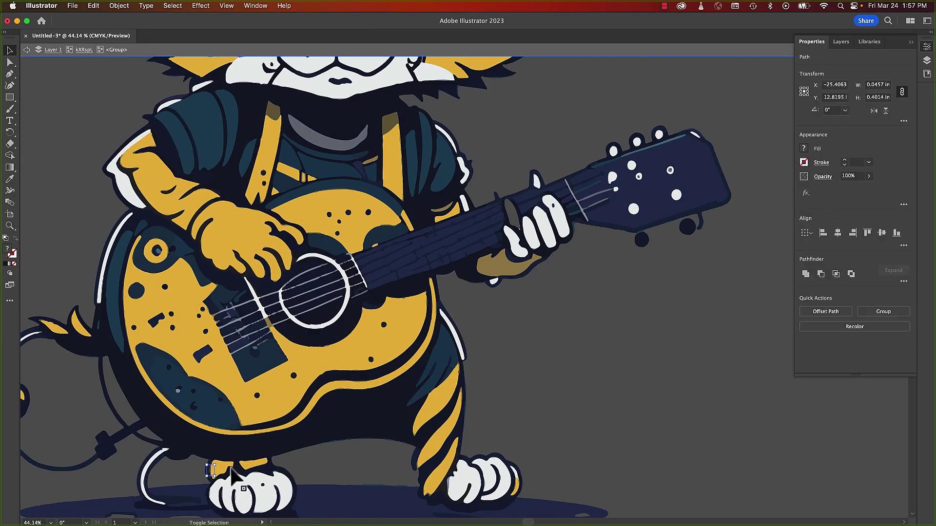
pyautogui.keyDown('shift'); pyautogui.click(447, 484); pyautogui.keyUp('shift')
pyautogui.press('i')
pyautogui.click(157, 289)
pyautogui.press('v')
pyautogui.click(320, 437)
# Recolour the remaining sliver on the outer edge of the tail-side ankle patch with its neighbouring yellow.
pyautogui.click(210, 474)
pyautogui.press('z')
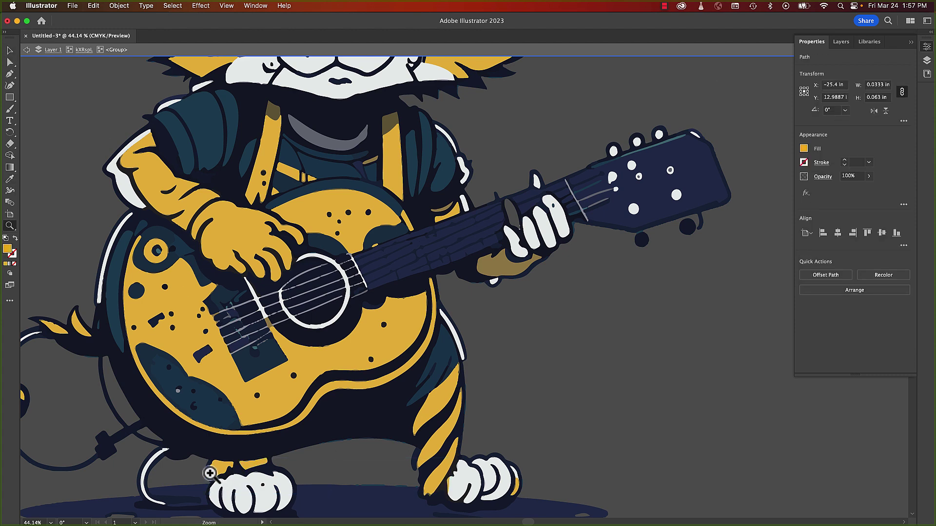
pyautogui.click(209, 474)
pyautogui.click(10, 51)
pyautogui.click(411, 312)
pyautogui.click(10, 178)
pyautogui.click(436, 292)
pyautogui.click(10, 51)
# Nudge the slanted yellow patch above the tail-side foot and enlarge it slightly at two opposite corners.
pyautogui.click(580, 278)
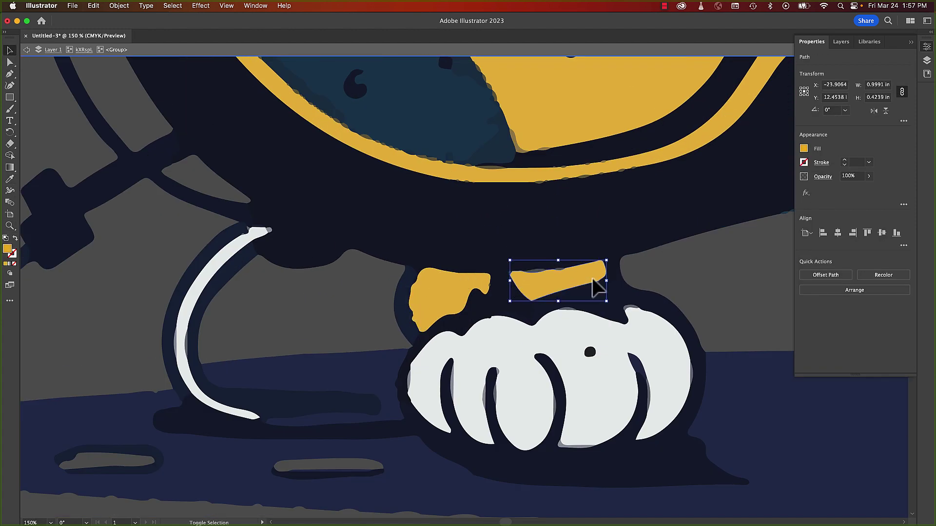
pyautogui.hotkey('shift', 'Up')
pyautogui.click(536, 295)
pyautogui.doubleClick(536, 295)
pyautogui.doubleClick(539, 261)
pyautogui.doubleClick(540, 261)
pyautogui.click(540, 262)
pyautogui.hotkey('shift', 'Down')
pyautogui.moveTo(510, 260); pyautogui.dragTo(502, 256)
pyautogui.moveTo(606, 301); pyautogui.dragTo(610, 307)
# Recolour the grey slivers along the upper edge of the tail-side foot with the toes' white.
pyautogui.click(632, 308)
pyautogui.keyDown('shift'); pyautogui.click(566, 310); pyautogui.keyUp('shift')
pyautogui.click(9, 179)
pyautogui.click(484, 335)
pyautogui.click(10, 51)
# Recolour the grey slivers along the sides and lower edges of the tail-side foot's toes with the same white.
pyautogui.click(409, 380)
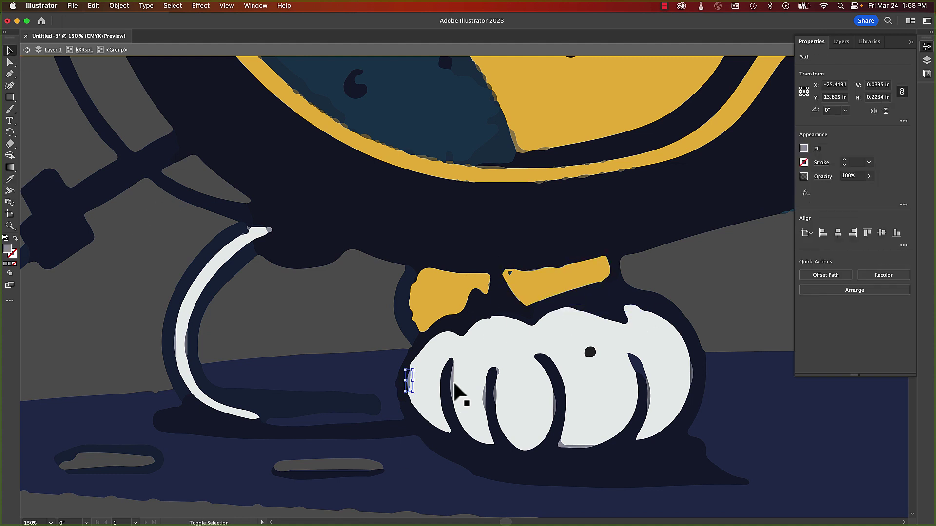
pyautogui.keyDown('shift'); pyautogui.click(452, 383); pyautogui.keyUp('shift')
pyautogui.keyDown('shift'); pyautogui.click(554, 406); pyautogui.keyUp('shift')
pyautogui.keyDown('shift'); pyautogui.click(578, 447); pyautogui.keyUp('shift')
pyautogui.keyDown('shift'); pyautogui.click(647, 403); pyautogui.keyUp('shift')
pyautogui.keyDown('shift'); pyautogui.click(691, 375); pyautogui.keyUp('shift')
pyautogui.click(10, 179)
pyautogui.click(526, 348)
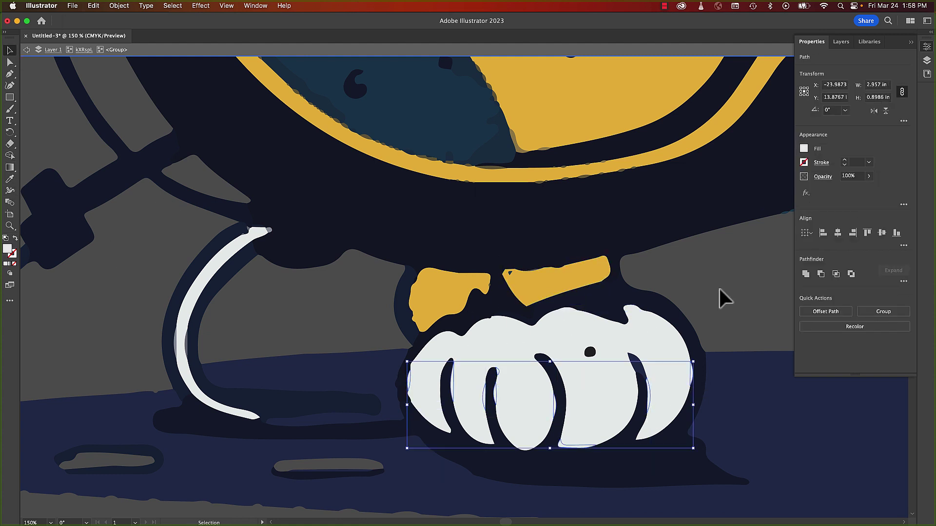
pyautogui.click(720, 291)
# Try to recolour the teal slivers under the belly between the legs with the body's dark navy.
pyautogui.moveTo(780, 229); pyautogui.dragTo(540, 221)
pyautogui.keyDown('shift'); pyautogui.click(540, 221); pyautogui.keyUp('shift')
pyautogui.press('i')
pyautogui.click(116, 197)
pyautogui.press('v')
pyautogui.click(367, 224)
pyautogui.press('super+z')
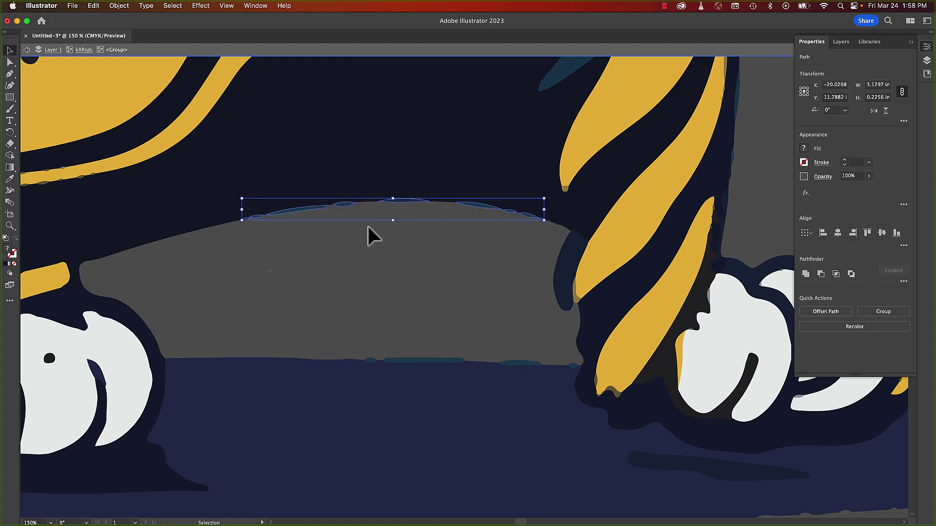
# Delete the teal slivers under the belly and those along the upper edge of the ground shadow.
pyautogui.press('Delete')
pyautogui.click(371, 361)
pyautogui.keyDown('shift'); pyautogui.click(404, 362); pyautogui.keyUp('shift')
pyautogui.keyDown('shift'); pyautogui.click(574, 365); pyautogui.keyUp('shift')
pyautogui.press('Delete')
# Recolour the slivers beside the toe lines and inner edge of the neck-side foot with the toes' white.
pyautogui.moveTo(714, 364); pyautogui.dragTo(428, 351)
pyautogui.click(515, 343)
pyautogui.keyDown('shift'); pyautogui.click(569, 324); pyautogui.keyUp('shift')
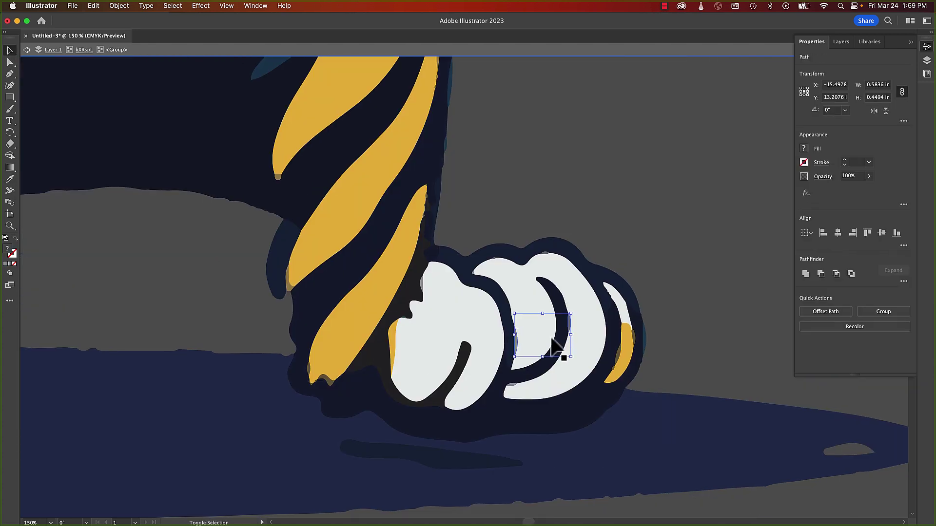
pyautogui.keyDown('shift'); pyautogui.click(421, 283); pyautogui.keyUp('shift')
pyautogui.press('i')
pyautogui.click(482, 292)
# Recolour the three slivers along the upper edge of the neck-side foot white.
pyautogui.click(545, 253)
pyautogui.keyDown('shift'); pyautogui.click(493, 259); pyautogui.keyUp('shift')
pyautogui.keyDown('shift'); pyautogui.click(474, 273); pyautogui.keyUp('shift')
pyautogui.click(447, 301)
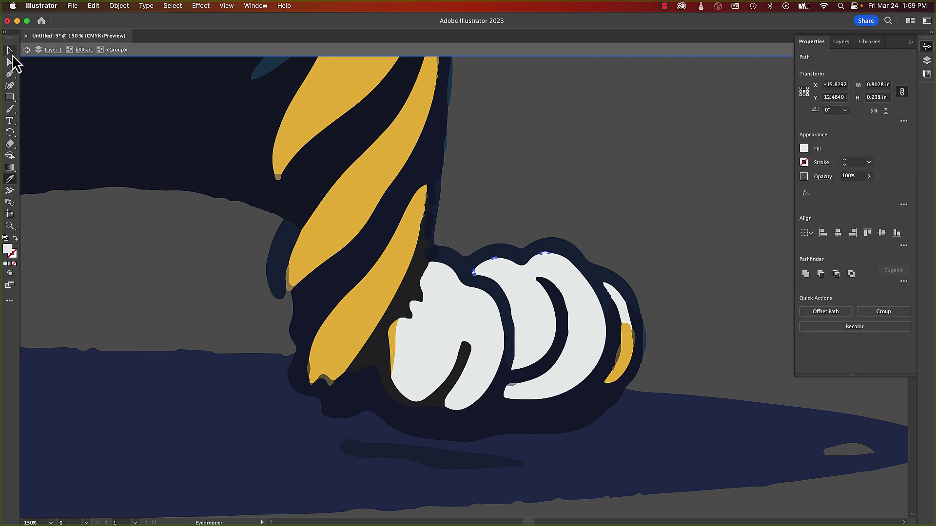
# Recolour the slivers on the outer yellow toe of the neck-side foot with the leg stripe's yellow.
pyautogui.click(10, 52)
pyautogui.click(617, 354)
pyautogui.keyDown('shift'); pyautogui.click(633, 342); pyautogui.keyUp('shift')
pyautogui.click(10, 179)
pyautogui.click(375, 302)
pyautogui.click(10, 51)
pyautogui.click(703, 185)
# Move the scattered white dots on the guitar headstock into a single row of six near its upper edge.
pyautogui.press('super+minus')
pyautogui.press('super+minus')
pyautogui.press('super+minus')
pyautogui.press('super+minus')
pyautogui.moveTo(535, 142); pyautogui.dragTo(556, 330)
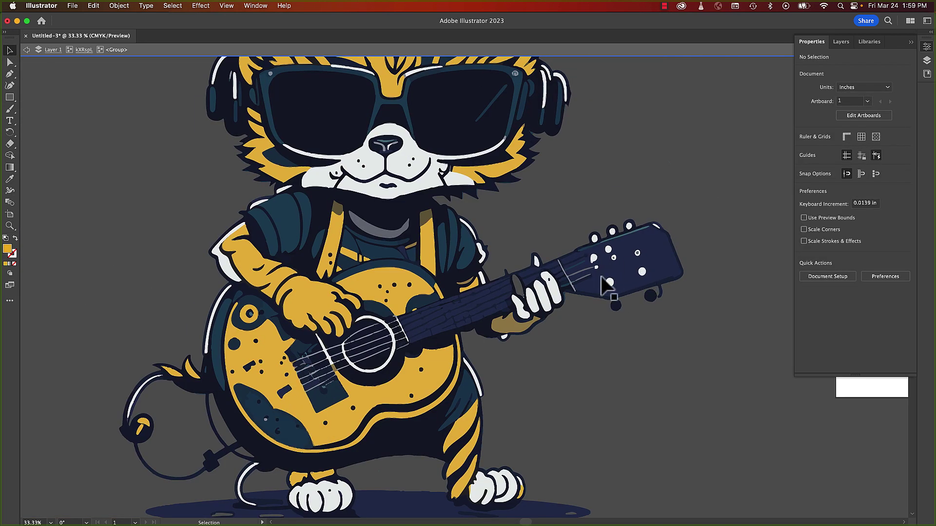
pyautogui.moveTo(609, 282); pyautogui.dragTo(636, 248)
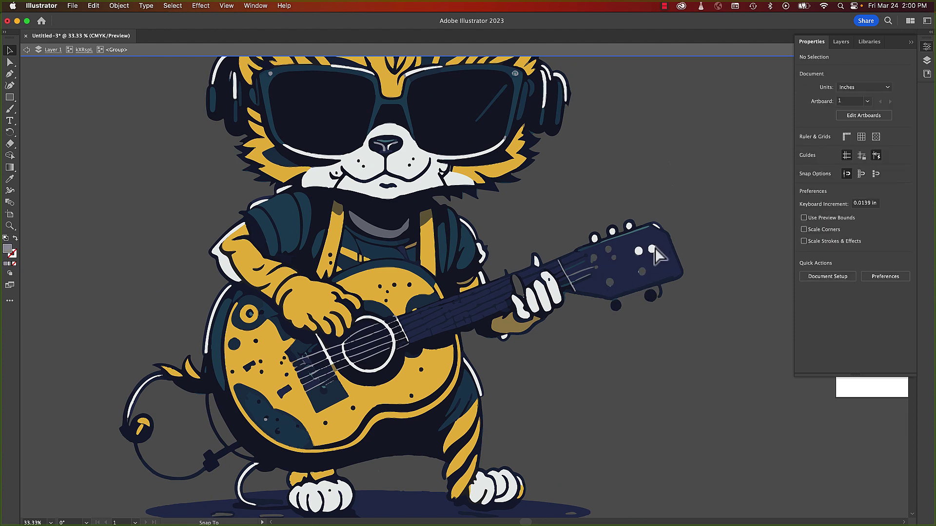
pyautogui.click(654, 248)
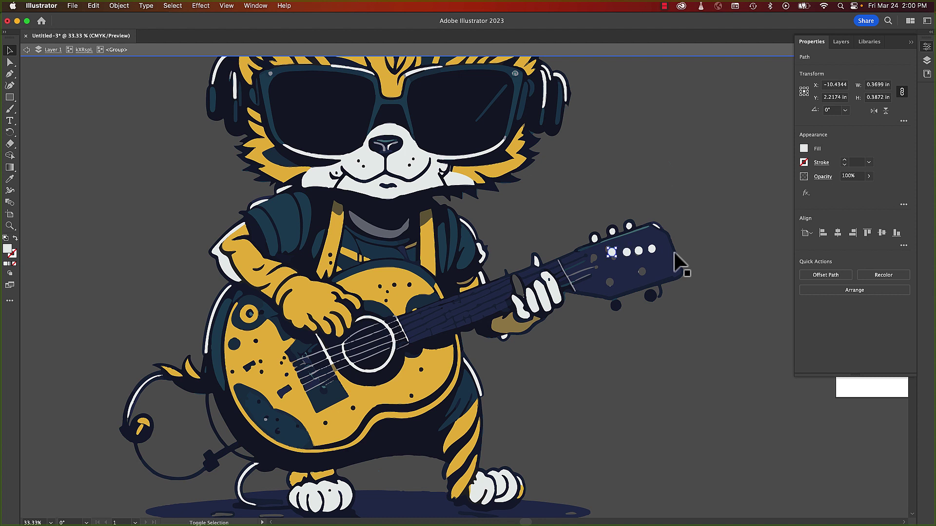
pyautogui.hscroll(1, 675, 260)
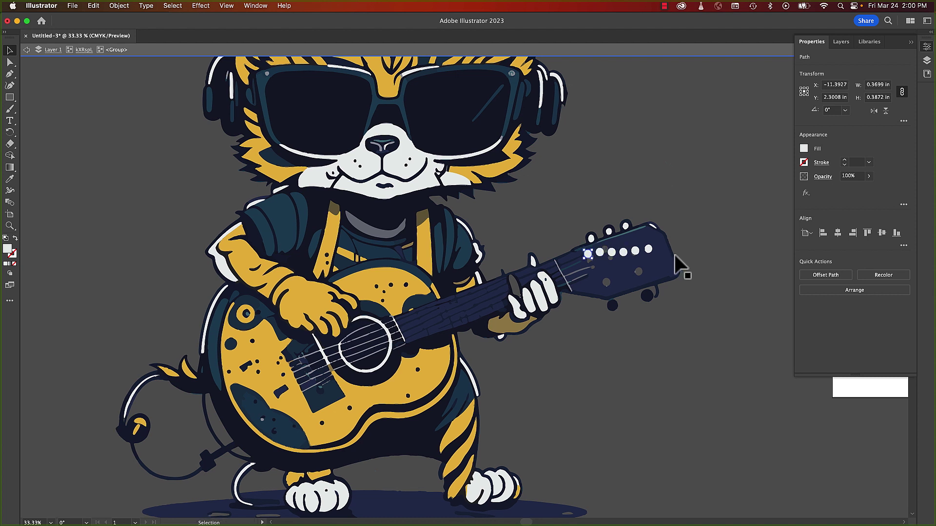
# Nudge the white headstock dots down one at a time to level the row.
pyautogui.click(599, 252)
pyautogui.press('Down')
pyautogui.click(610, 252)
pyautogui.press('Down')
pyautogui.click(623, 253)
pyautogui.hscroll(-1, 690, 272)
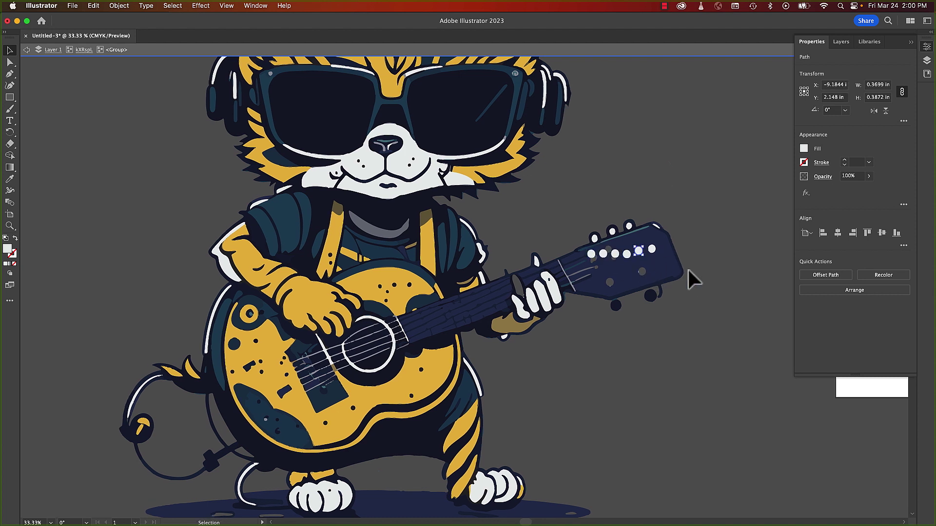
pyautogui.click(623, 285)
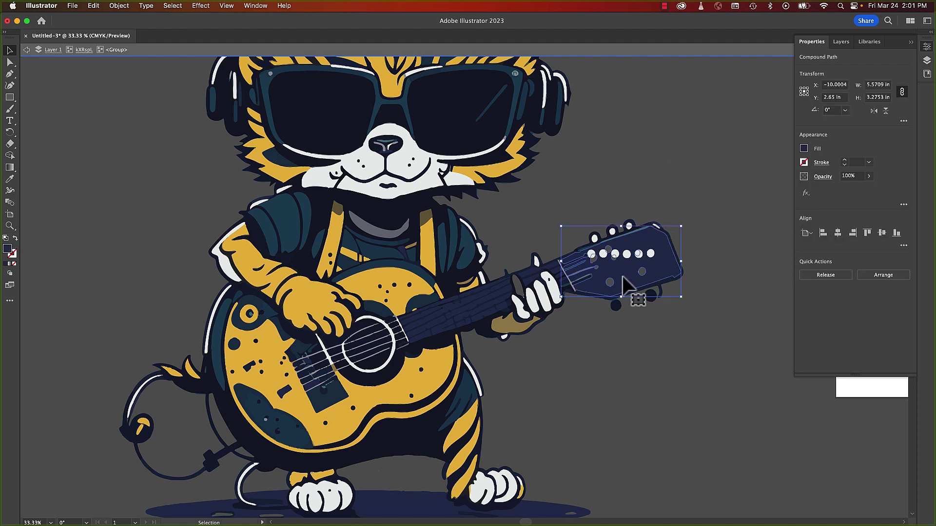
pyautogui.press('Delete')
pyautogui.press('super+z')
# Draw a flat navy shape over the guitar headstock with the Pen tool and send it to the back to fill the holes.
pyautogui.press('p')
pyautogui.click(561, 261)
pyautogui.click(650, 226)
pyautogui.click(664, 232)
pyautogui.click(680, 274)
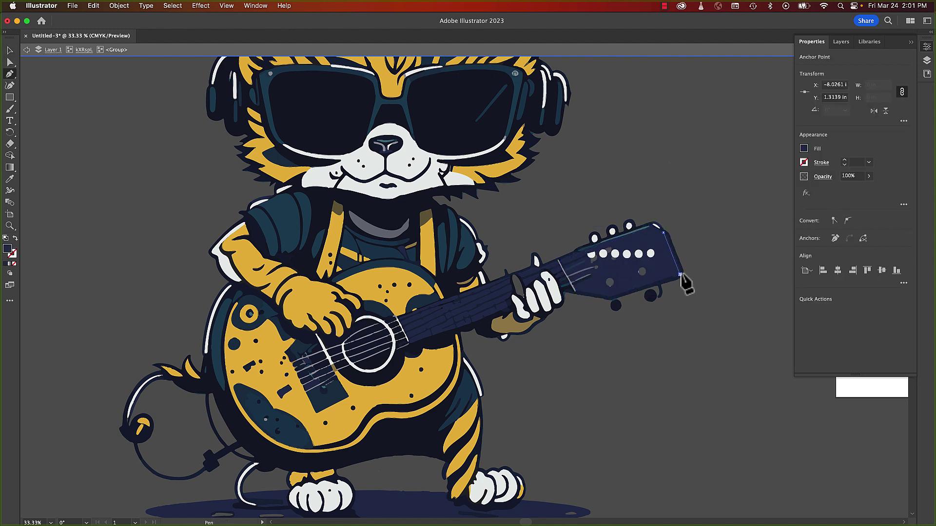
pyautogui.click(10, 50)
pyautogui.click(119, 5)
pyautogui.moveTo(126, 30)
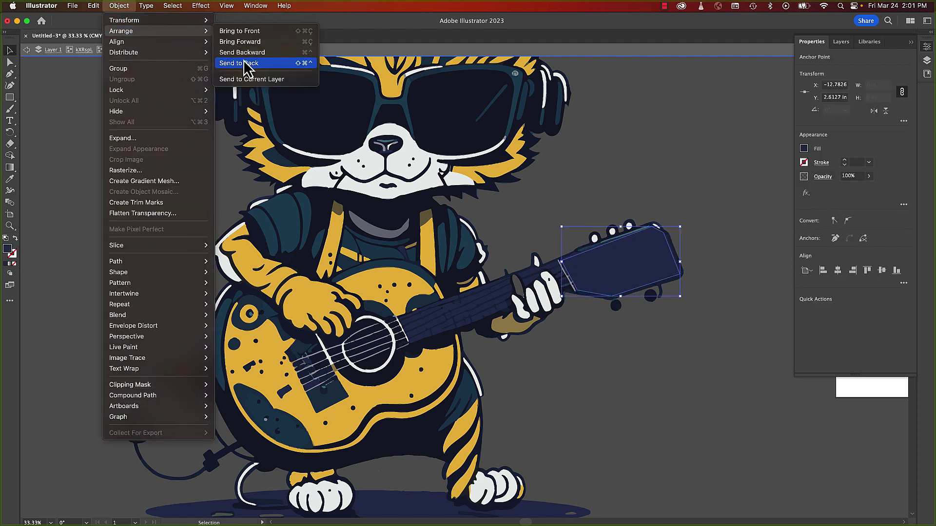
pyautogui.click(243, 63)
pyautogui.click(707, 220)
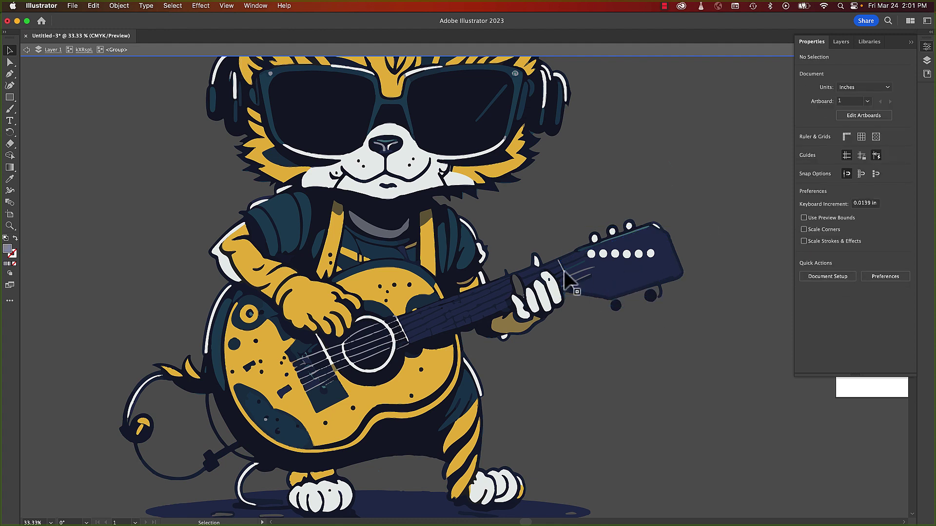
# Try to draw a flat cover shape over the guitar neck with the Pen tool.
pyautogui.click(597, 283)
pyautogui.click(840, 41)
pyautogui.doubleClick(660, 278)
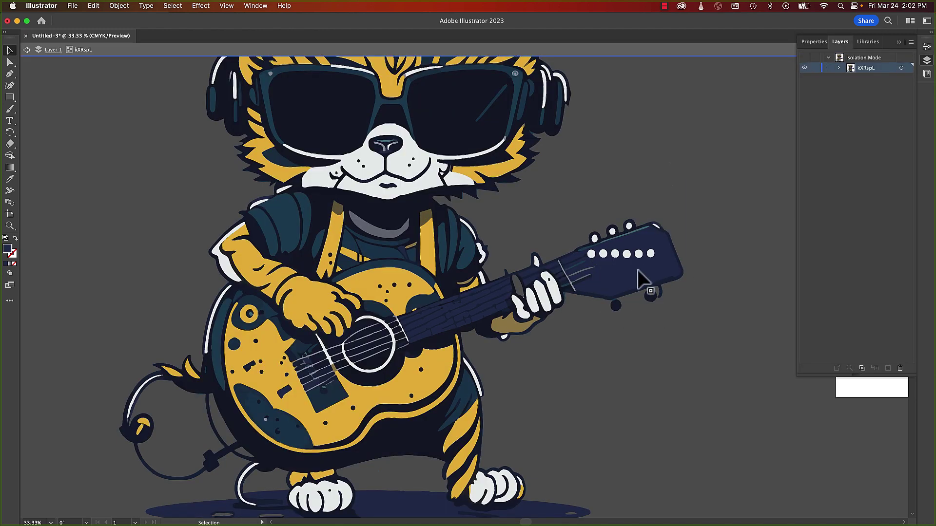
pyautogui.click(10, 73)
pyautogui.click(559, 264)
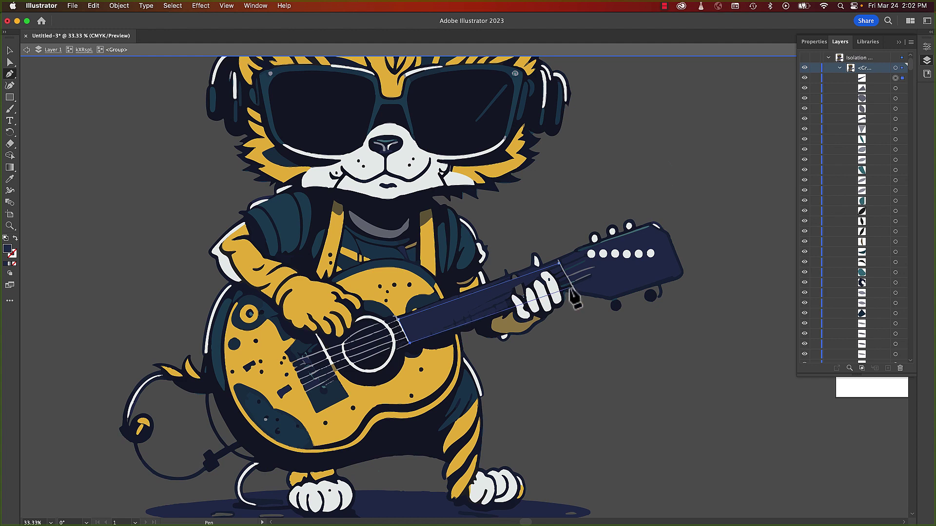
pyautogui.press('v')
pyautogui.doubleClick(604, 295)
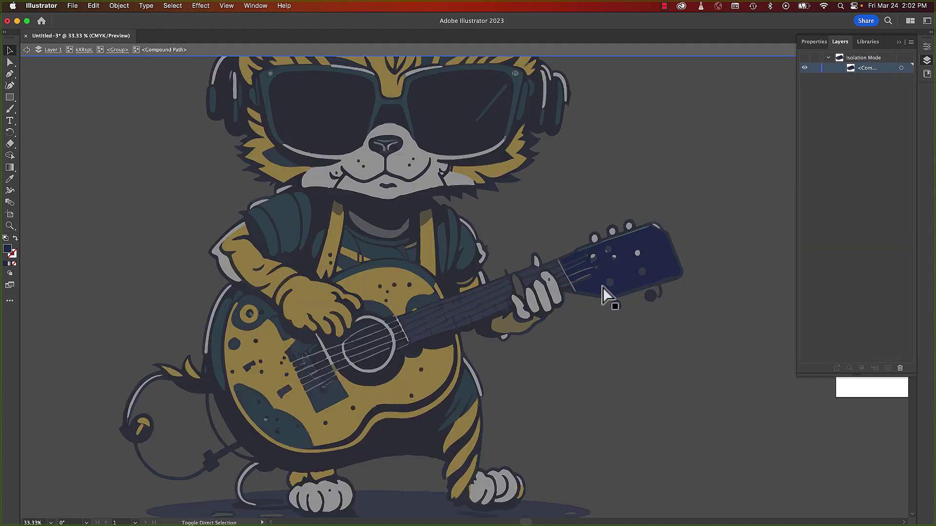
pyautogui.press('Escape')
pyautogui.doubleClick(519, 290)
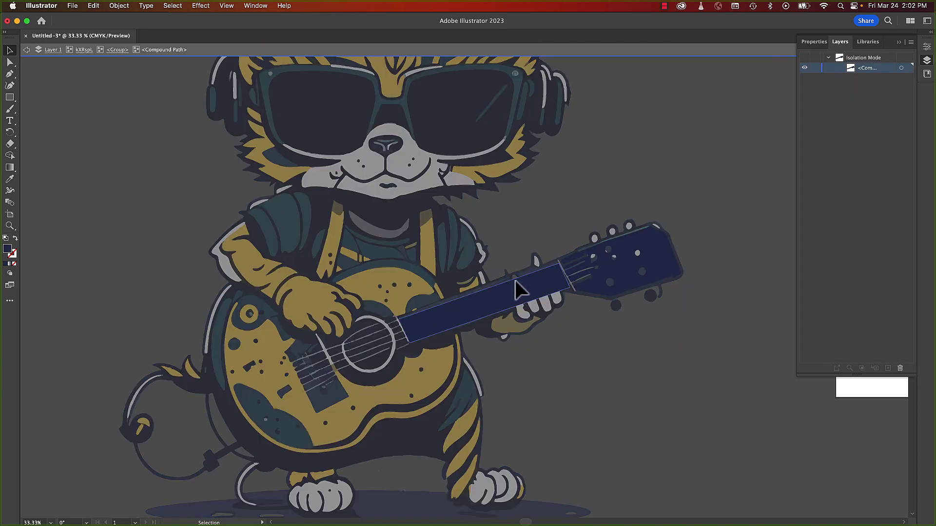
pyautogui.press('Escape')
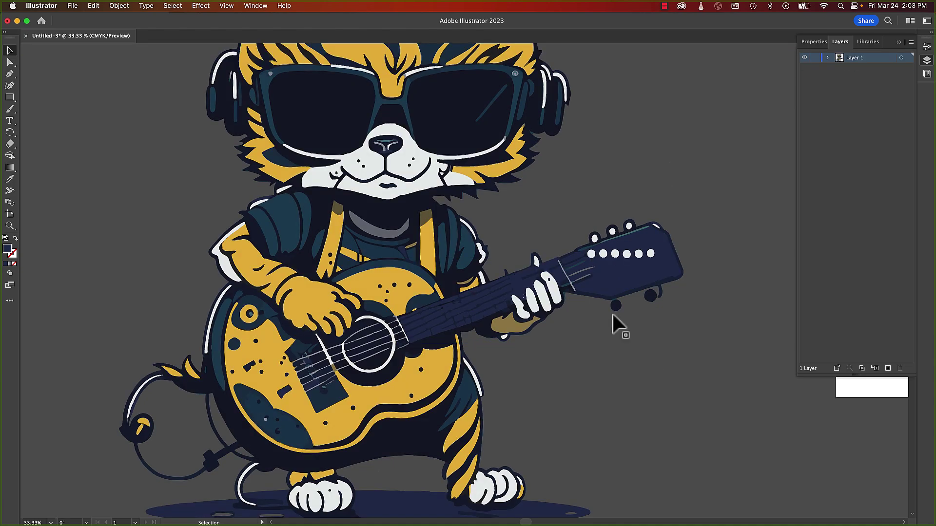
pyautogui.doubleClick(343, 348)
pyautogui.press('Escape')
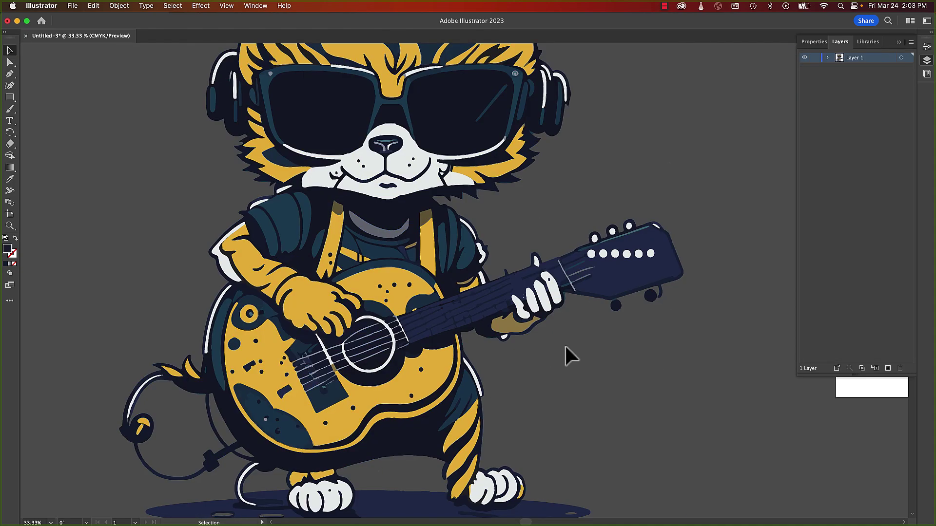
# Isolate the artwork group and delete the dark fragments between the lowest strings on the guitar's rectangular bridge panel.
pyautogui.doubleClick(308, 392)
pyautogui.doubleClick(309, 392)
pyautogui.click(311, 389)
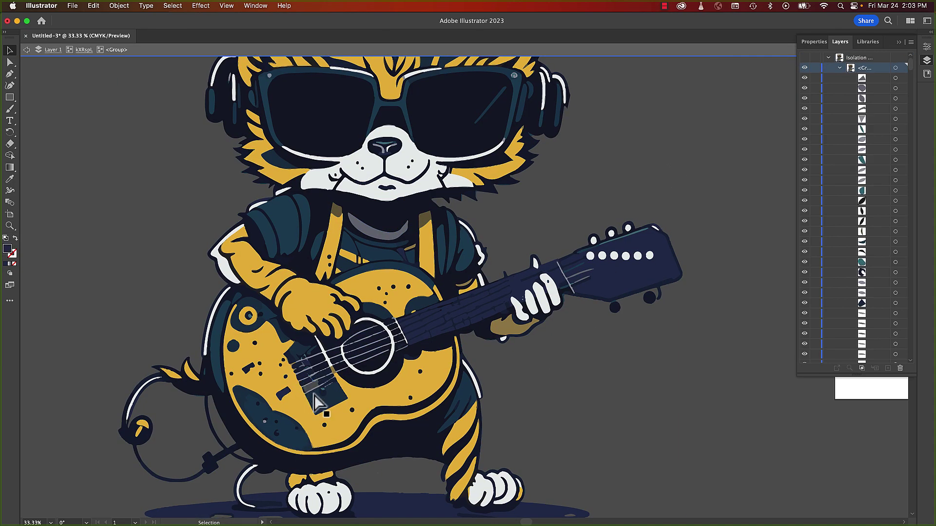
pyautogui.press('z')
pyautogui.click(312, 389)
pyautogui.click(458, 278)
pyautogui.click(458, 283)
pyautogui.click(461, 291)
pyautogui.press('v')
pyautogui.press('Delete')
pyautogui.scroll(1, 541, 266)
pyautogui.click(563, 246)
pyautogui.press('Delete')
pyautogui.click(603, 260)
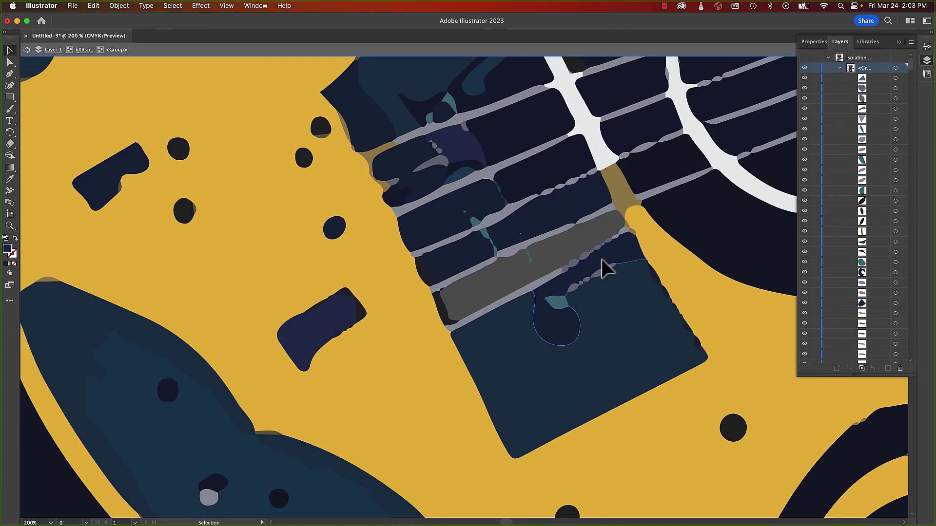
pyautogui.press('Delete')
# Delete the dark pieces and teal specks between the middle strings of the bridge panel, including the dark sliver at its outer edge.
pyautogui.click(560, 214)
pyautogui.press('Delete')
pyautogui.click(495, 253)
pyautogui.press('Delete')
pyautogui.click(527, 253)
pyautogui.press('Delete')
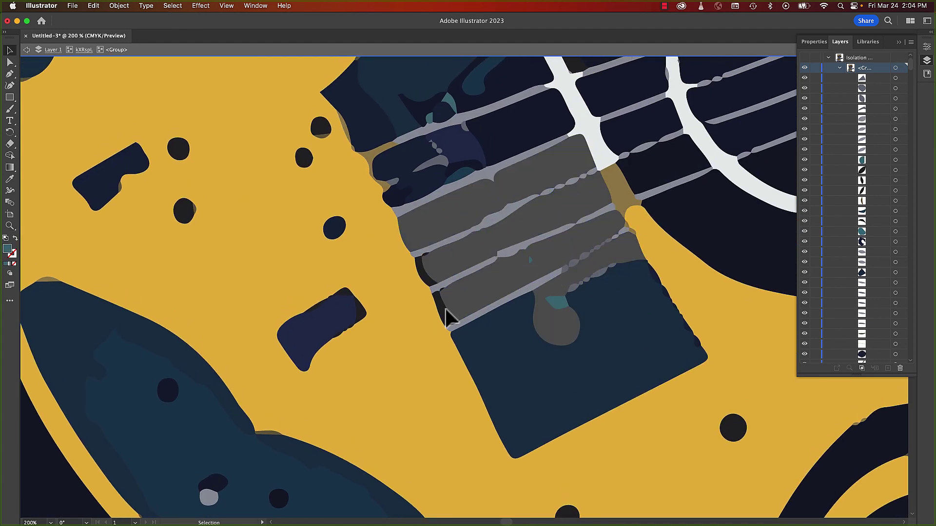
pyautogui.click(444, 309)
pyautogui.press('Delete')
# Delete the remaining dark and purple fragments between the upper strings of the bridge panel.
pyautogui.click(425, 258)
pyautogui.click(458, 168)
pyautogui.press('Delete')
pyautogui.click(492, 132)
pyautogui.press('Delete')
pyautogui.click(399, 195)
pyautogui.press('Delete')
# Delete the dark teal base of the bridge panel, including its upper blob and the lower teal speck.
pyautogui.scroll(3, 439, 156)
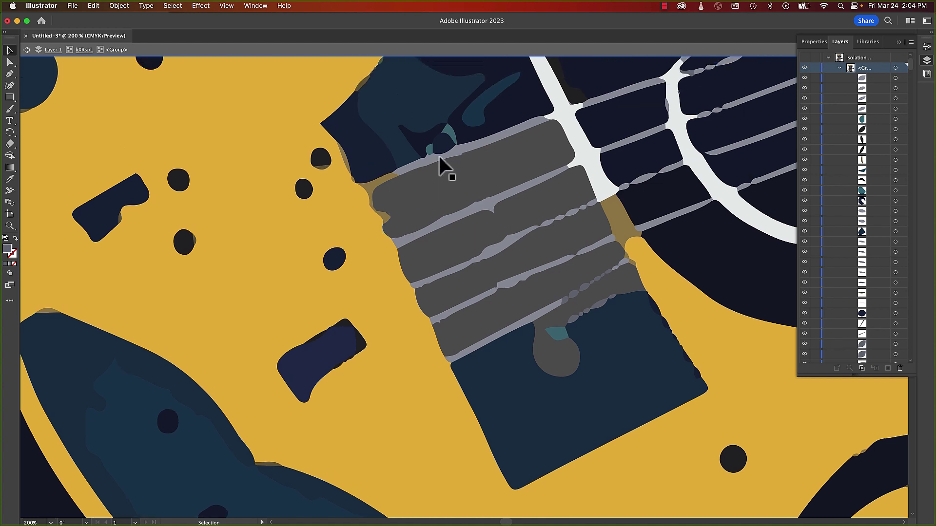
pyautogui.click(429, 147)
pyautogui.moveTo(622, 380); pyautogui.dragTo(549, 333)
pyautogui.press('Delete')
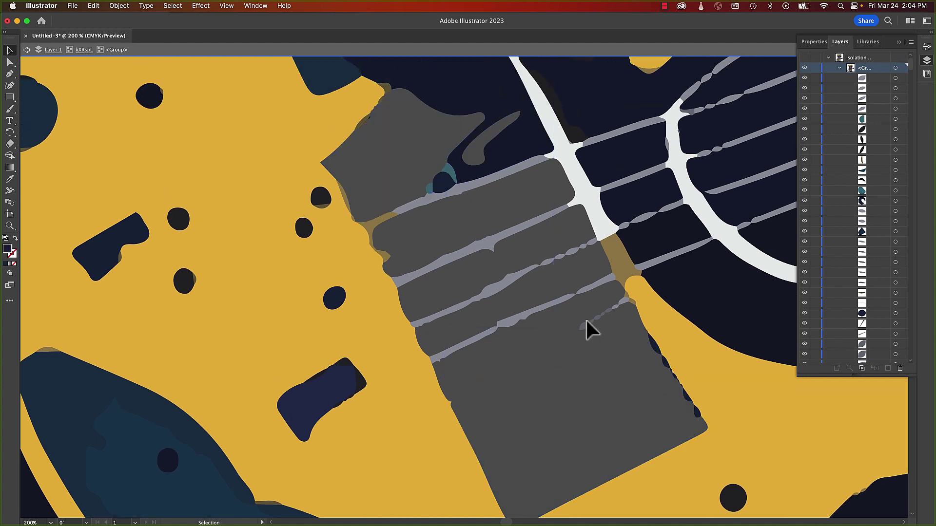
# Delete the grey string segments crossing the bridge panel and the navy slivers along its lower side edge.
pyautogui.moveTo(527, 207); pyautogui.dragTo(563, 309)
pyautogui.press('Delete')
pyautogui.moveTo(569, 246); pyautogui.dragTo(609, 331)
pyautogui.press('Delete')
pyautogui.moveTo(604, 292); pyautogui.dragTo(696, 430)
pyautogui.press('Delete')
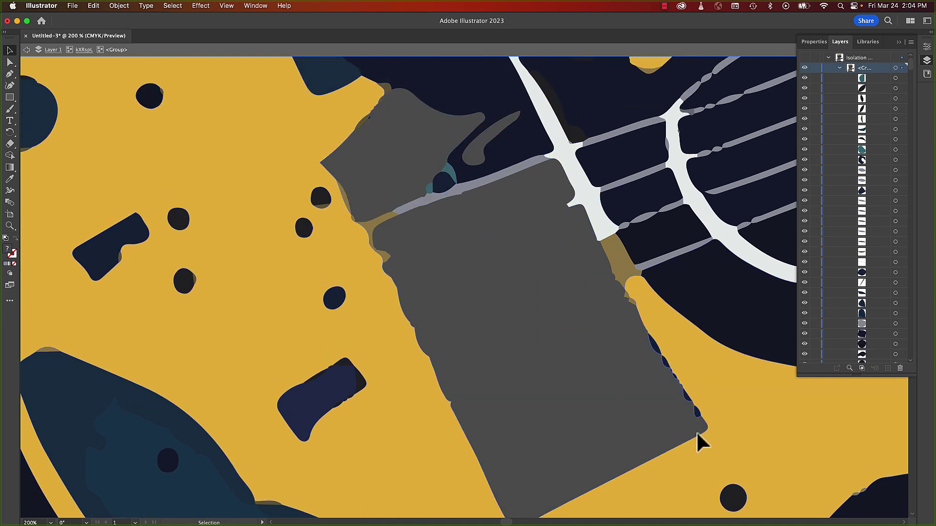
pyautogui.press('Delete')
pyautogui.press('super+z')
pyautogui.click(654, 348)
pyautogui.press('Delete')
# Redraw the bridge panel as one clean straight-sided shape over the empty area with the Pen tool.
pyautogui.scroll(3, 407, 248)
pyautogui.click(389, 134)
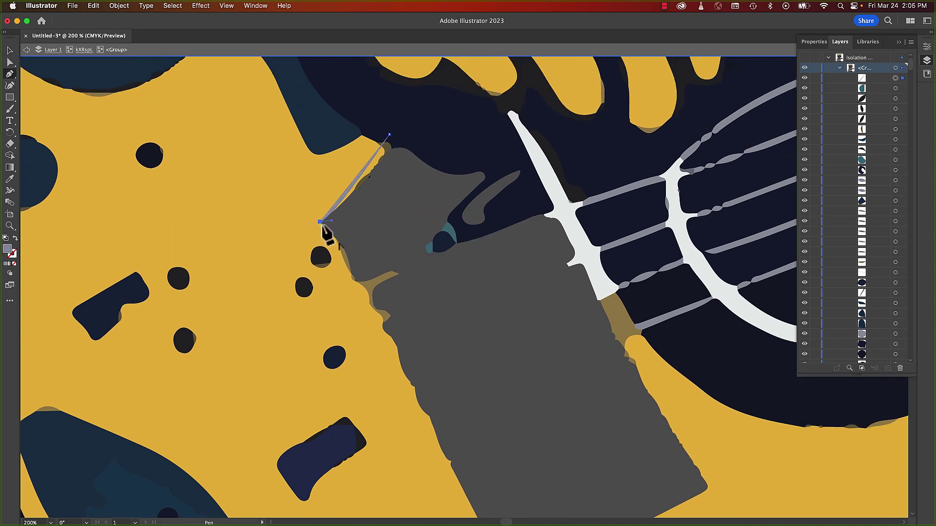
pyautogui.scroll(-10, 324, 232)
pyautogui.click(466, 328)
pyautogui.click(662, 227)
pyautogui.click(658, 208)
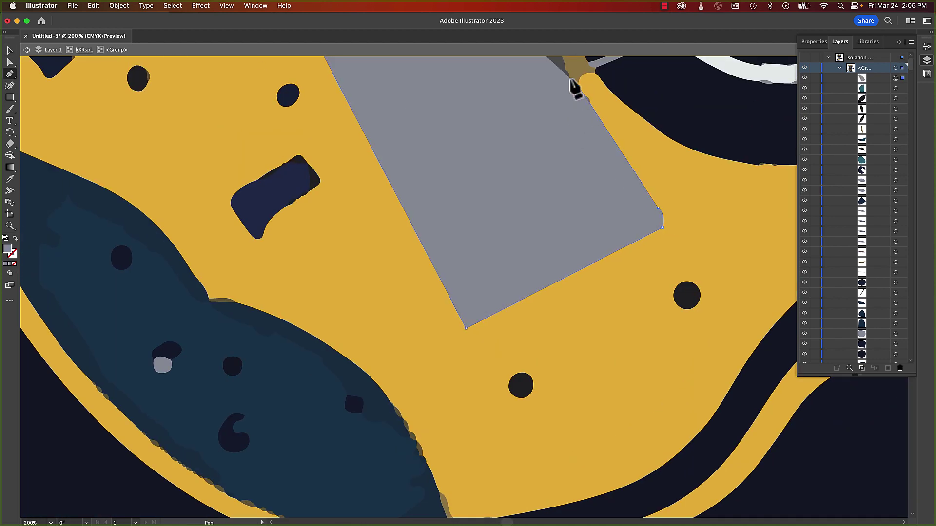
pyautogui.scroll(10, 572, 81)
pyautogui.click(483, 80)
pyautogui.click(466, 76)
pyautogui.click(359, 90)
# Fill the redrawn bridge panel with the dark navy sampled from the adjacent artwork.
pyautogui.press('i')
pyautogui.click(341, 87)
pyautogui.click(10, 52)
# Delete the traced dark pieces and string segments between the white bridge bar and the sound hole.
pyautogui.press('super+minus')
pyautogui.press('super+minus')
pyautogui.press('super+minus')
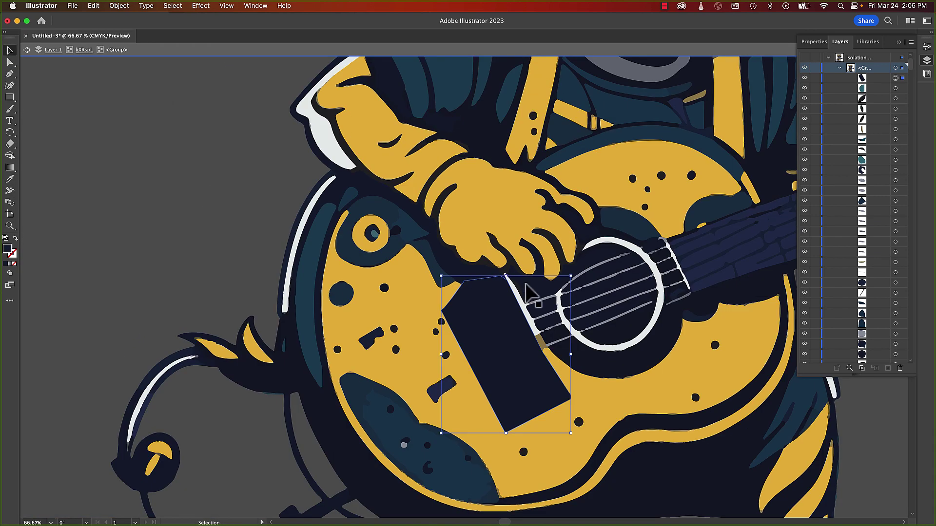
pyautogui.click(535, 328)
pyautogui.moveTo(580, 316); pyautogui.dragTo(247, 375)
pyautogui.click(232, 330)
pyautogui.press('Delete')
pyautogui.press('Delete')
# Draw a closed patch over the gap between the white bridge bar and the sound hole ring with the Pen tool.
pyautogui.click(10, 74)
pyautogui.click(197, 296)
pyautogui.click(233, 363)
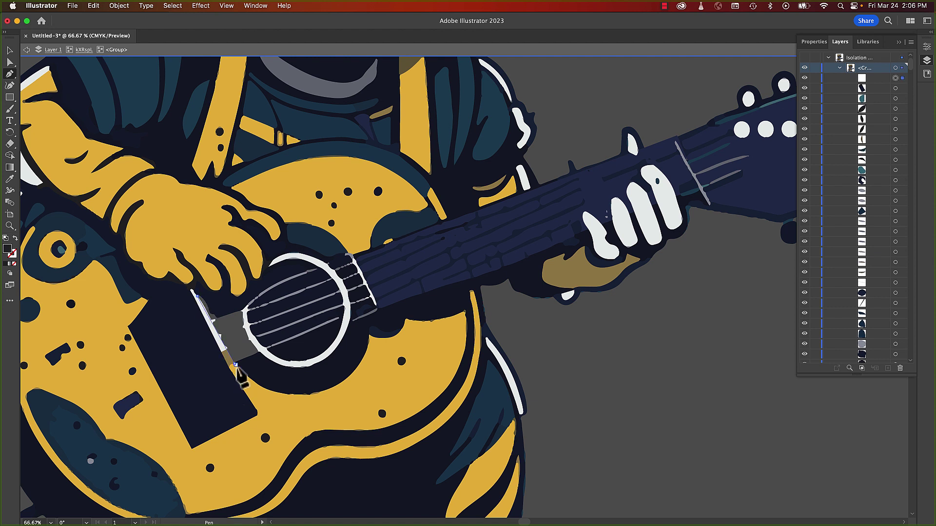
pyautogui.click(262, 353)
pyautogui.moveTo(241, 311); pyautogui.dragTo(249, 287)
pyautogui.click(197, 296)
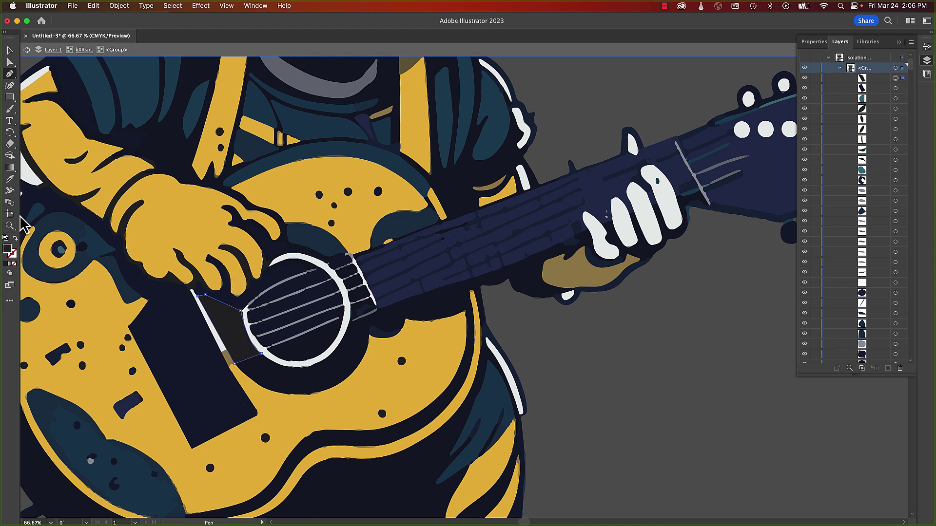
# Fill the patch beside the sound hole with the dark navy sampled from the surrounding guitar body.
pyautogui.click(10, 50)
pyautogui.click(218, 385)
pyautogui.click(235, 350)
pyautogui.click(10, 179)
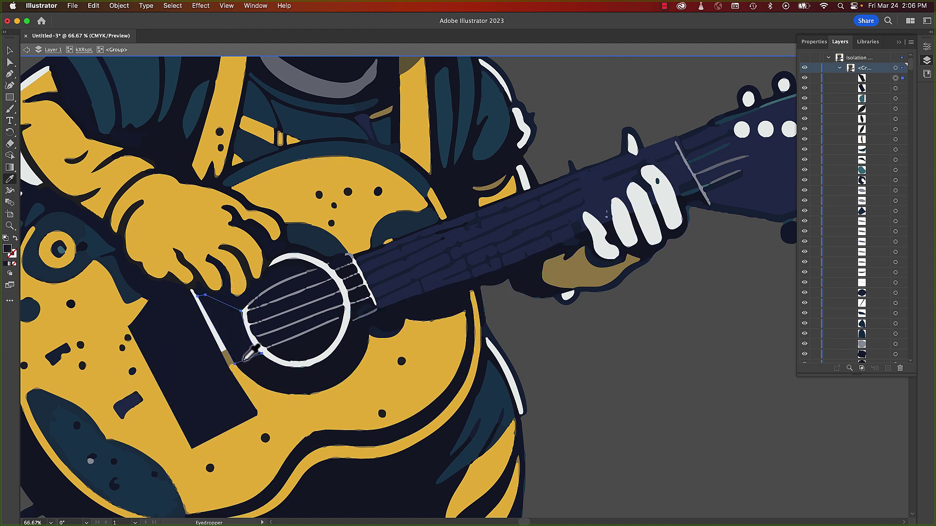
pyautogui.click(242, 361)
# Delete the dark crack lines on the part of the guitar neck nearest the sound hole.
pyautogui.click(9, 50)
pyautogui.click(278, 284)
pyautogui.click(312, 330)
pyautogui.click(430, 240)
pyautogui.press('Delete')
pyautogui.click(423, 260)
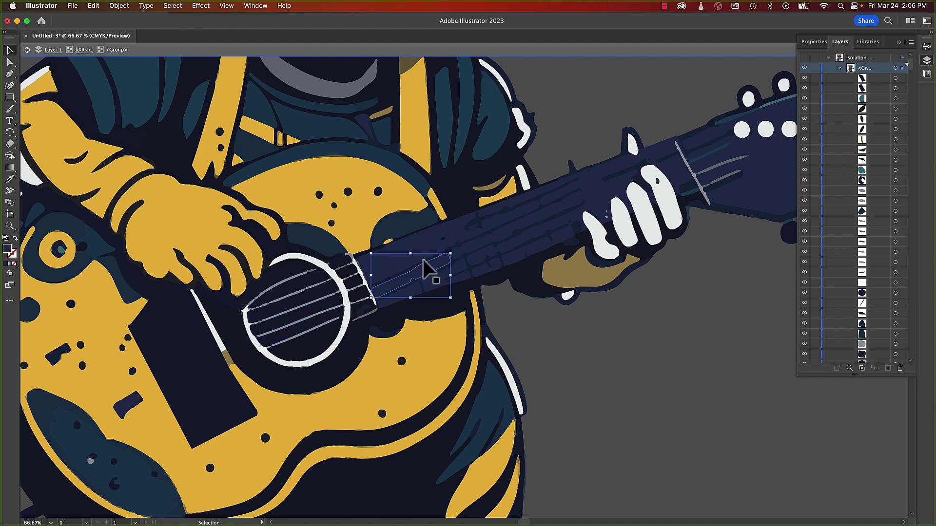
pyautogui.press('Delete')
pyautogui.click(427, 288)
pyautogui.press('Delete')
pyautogui.click(438, 287)
pyautogui.press('Delete')
# Delete the remaining dark crack lines and specks on the guitar neck towards the fretting hand.
pyautogui.click(489, 273)
pyautogui.press('Delete')
pyautogui.click(560, 240)
pyautogui.press('Delete')
pyautogui.click(607, 177)
pyautogui.press('Delete')
pyautogui.click(606, 213)
pyautogui.press('Delete')
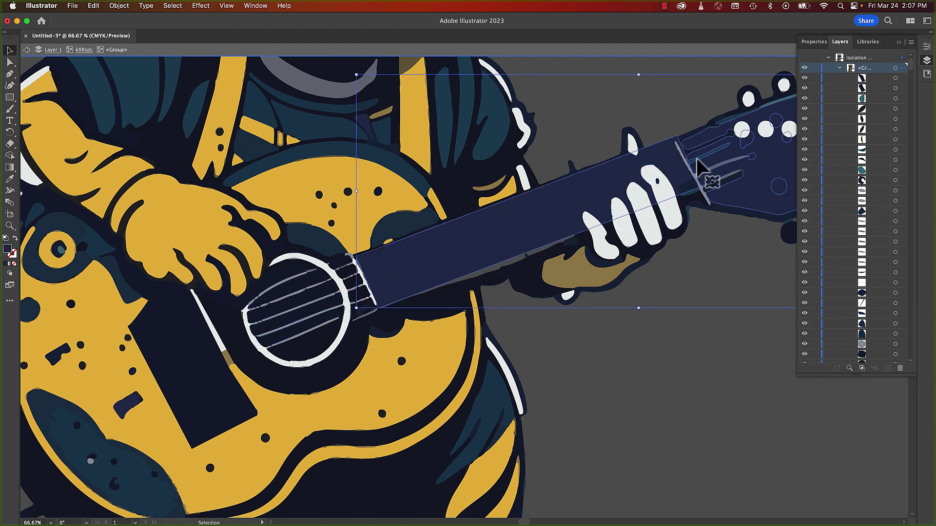
# Try to extend the lower edge of the guitar neck shape with the Pen tool.
pyautogui.doubleClick(669, 178)
pyautogui.click(9, 73)
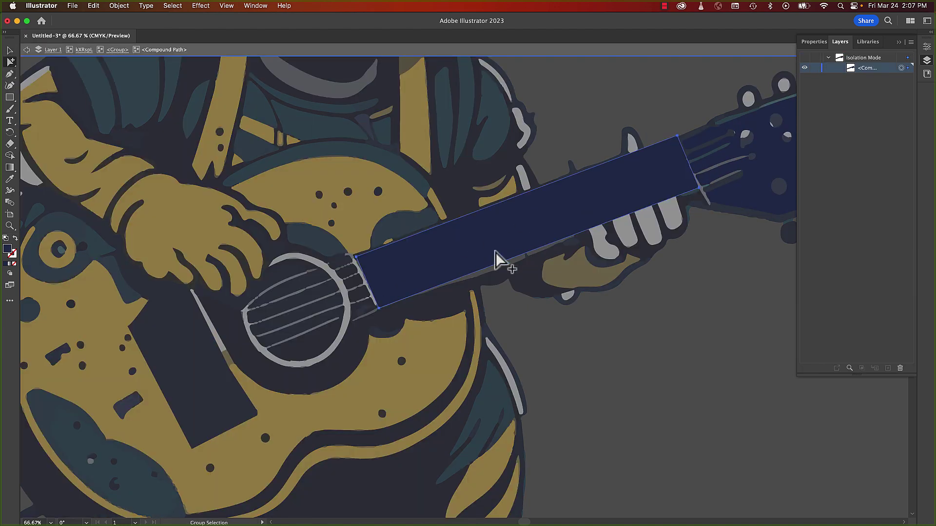
pyautogui.click(496, 255)
pyautogui.click(379, 311)
pyautogui.press('super+z')
# Move the neck shape's two lower corner points slightly down to cover the gap along its lower edge, and leave isolation.
pyautogui.click(9, 62)
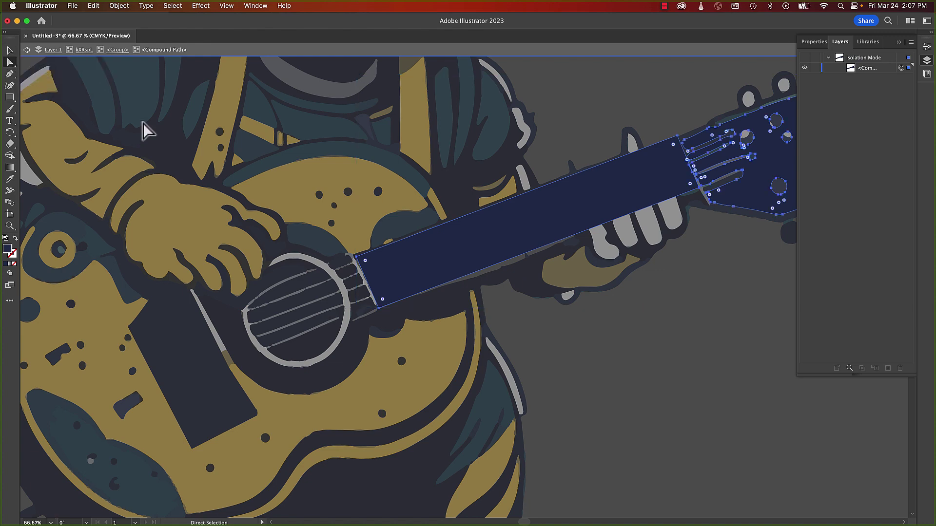
pyautogui.moveTo(378, 308); pyautogui.dragTo(383, 315)
pyautogui.moveTo(701, 188); pyautogui.dragTo(703, 196)
pyautogui.press('v')
pyautogui.doubleClick(703, 358)
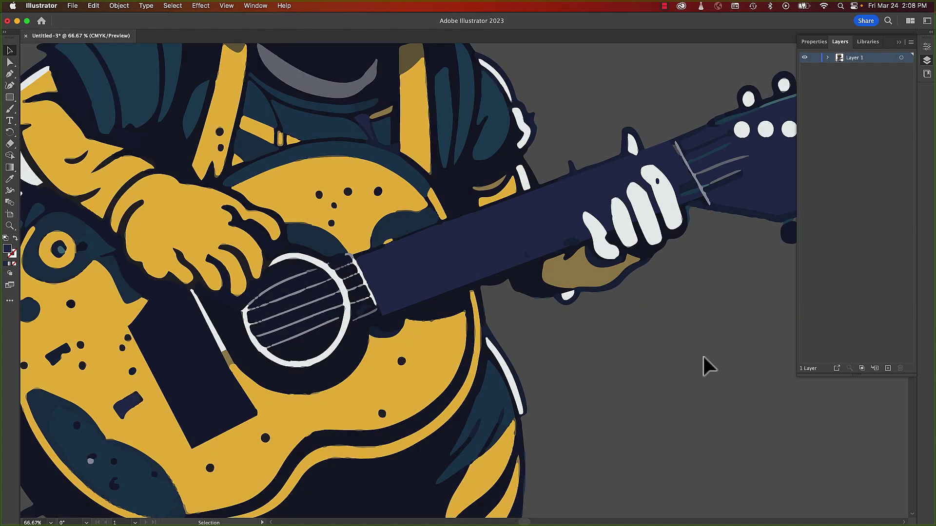
# Draw a straight line segment inside the artwork group from the first headstock dot along the neck to the bridge panel.
pyautogui.doubleClick(575, 251)
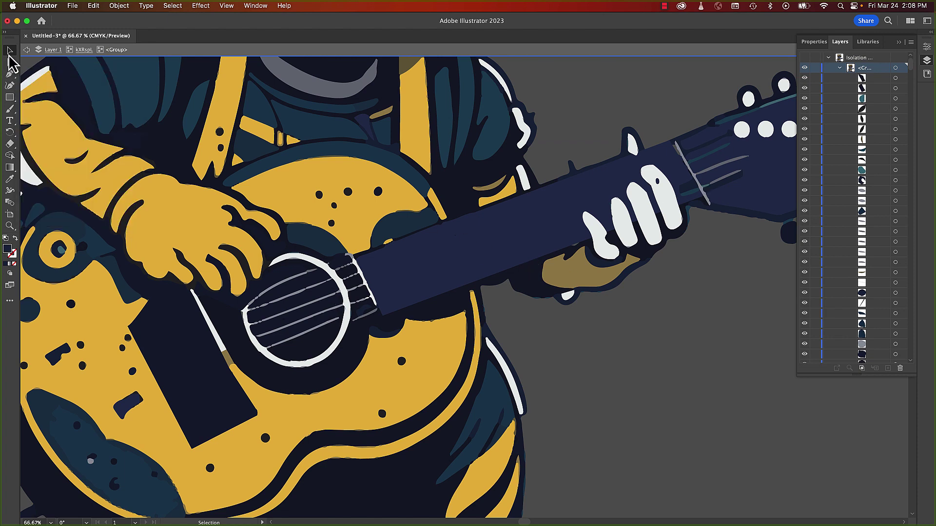
pyautogui.moveTo(10, 97); pyautogui.dragTo(41, 147)
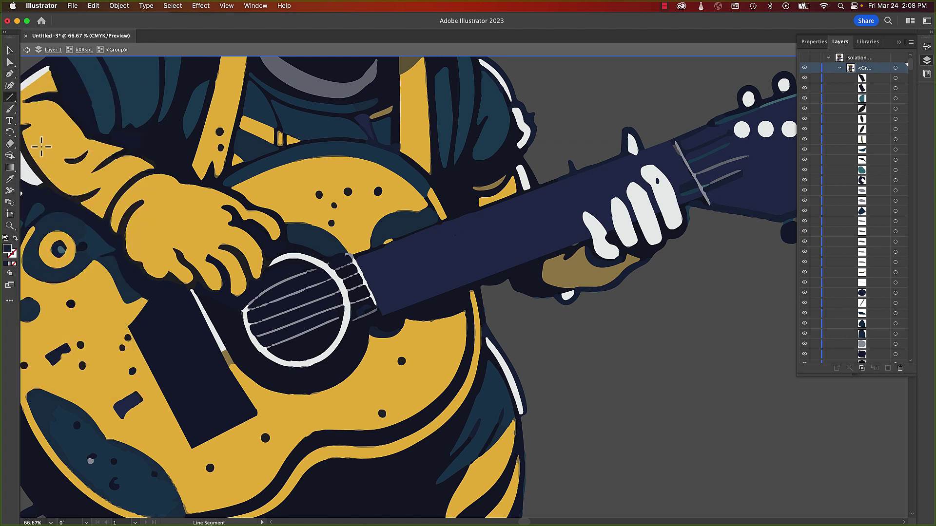
pyautogui.moveTo(734, 130); pyautogui.dragTo(162, 343)
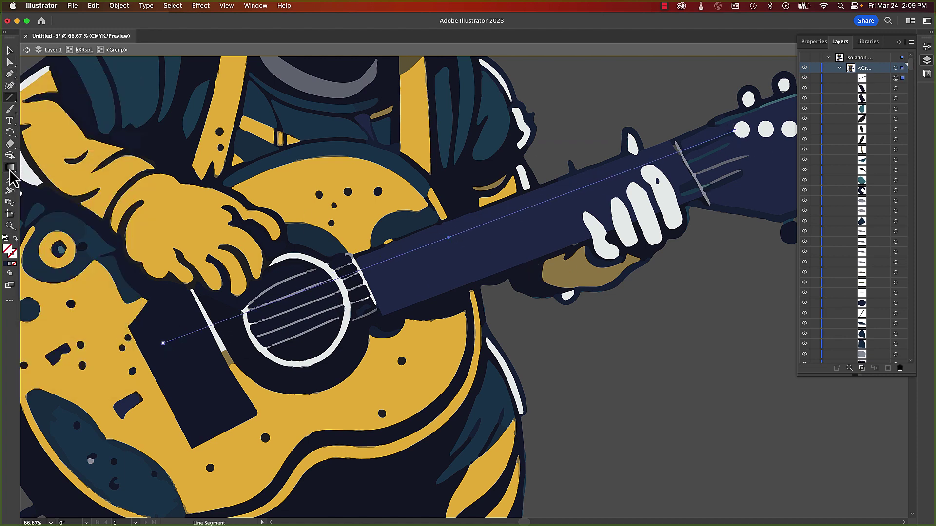
# Give the new guitar string line a 5 pt grey stroke.
pyautogui.click(812, 42)
pyautogui.click(869, 162)
pyautogui.click(888, 249)
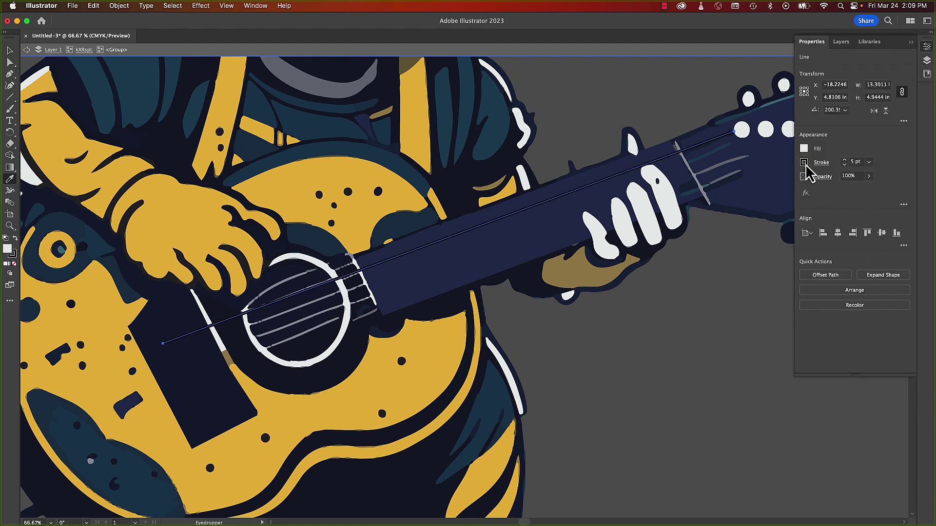
pyautogui.click(804, 164)
pyautogui.click(735, 223)
# Paste two copies of the string line parallel below the first and lengthen the third one's end on the bridge panel.
pyautogui.click(11, 52)
pyautogui.press('super+v')
pyautogui.moveTo(531, 256); pyautogui.dragTo(545, 214)
pyautogui.press('super+v')
pyautogui.hscroll(4, 587, 205)
pyautogui.moveTo(572, 183); pyautogui.dragTo(618, 128)
pyautogui.moveTo(94, 322); pyautogui.dragTo(74, 343)
# Duplicate the third string, place the copy below it and extend its end to the fourth headstock dot.
pyautogui.press('super+c')
pyautogui.press('super+v')
pyautogui.moveTo(440, 289); pyautogui.dragTo(362, 245)
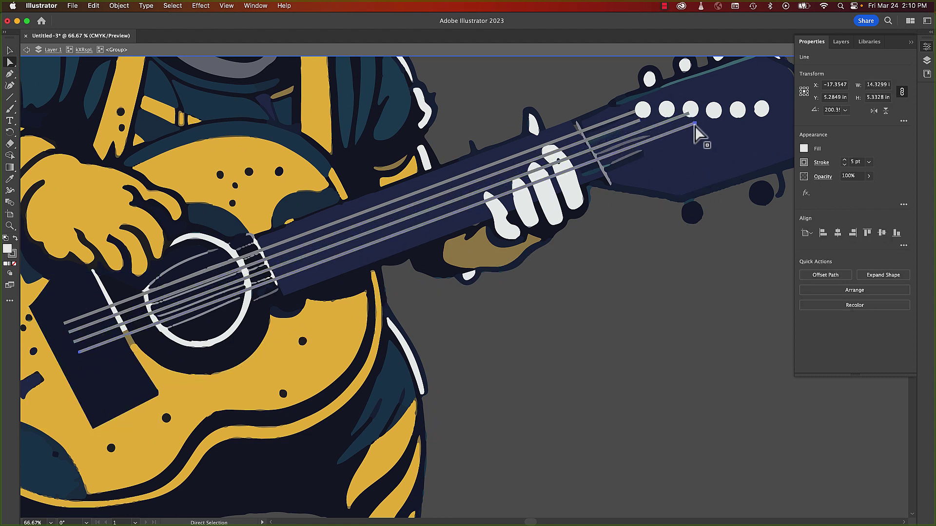
pyautogui.moveTo(694, 124); pyautogui.dragTo(713, 114)
# Duplicate the fourth string, place the copy parallel below it and extend its end to the fifth headstock dot.
pyautogui.click(81, 352)
pyautogui.click(80, 351)
pyautogui.press('super+c')
pyautogui.press('super+v')
pyautogui.moveTo(672, 203); pyautogui.dragTo(632, 153)
pyautogui.moveTo(105, 351); pyautogui.dragTo(85, 361)
pyautogui.click(719, 124)
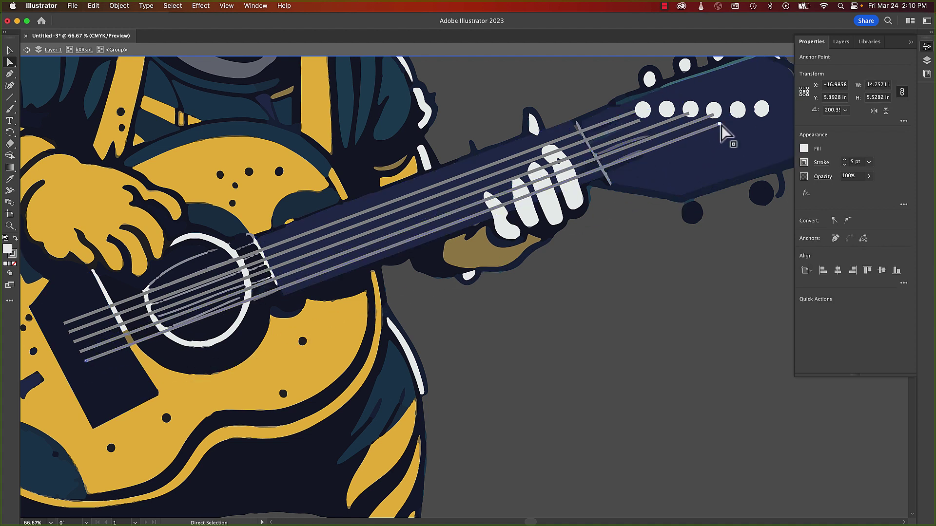
pyautogui.moveTo(720, 124); pyautogui.dragTo(736, 113)
# Paste a sixth string parallel below the fifth, running from the bridge panel to the last headstock dot.
pyautogui.press('super+c')
pyautogui.press('super+v')
pyautogui.moveTo(739, 177); pyautogui.dragTo(708, 130)
pyautogui.moveTo(110, 361); pyautogui.dragTo(93, 373)
# Select all six guitar strings and cut them from the nested group.
pyautogui.click(9, 51)
pyautogui.click(313, 231)
pyautogui.keyDown('shift'); pyautogui.click(317, 239); pyautogui.keyUp('shift')
pyautogui.keyDown('shift'); pyautogui.click(315, 252); pyautogui.keyUp('shift')
pyautogui.keyDown('shift'); pyautogui.click(316, 263); pyautogui.keyUp('shift')
pyautogui.keyDown('shift'); pyautogui.click(325, 272); pyautogui.keyUp('shift')
pyautogui.keyDown('shift'); pyautogui.click(337, 280); pyautogui.keyUp('shift')
pyautogui.press('super+x')
# Try pasting the cut strings in place inside the navy neck compound path, and return to the main artwork level.
pyautogui.doubleClick(464, 217)
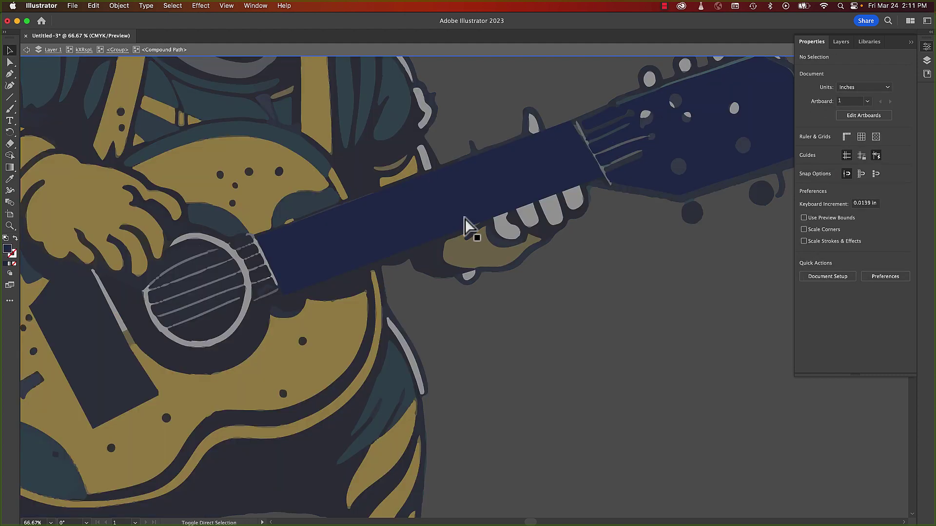
pyautogui.press('super+shift+v')
pyautogui.press('super+z')
pyautogui.press('super+v')
pyautogui.press('super+z')
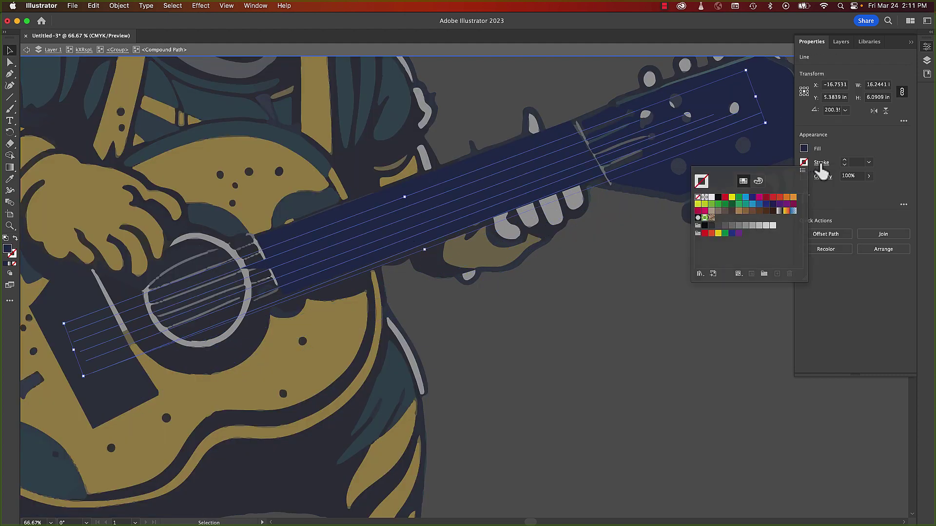
pyautogui.click(895, 268)
pyautogui.press('super+z')
pyautogui.press('super+z')
pyautogui.doubleClick(618, 215)
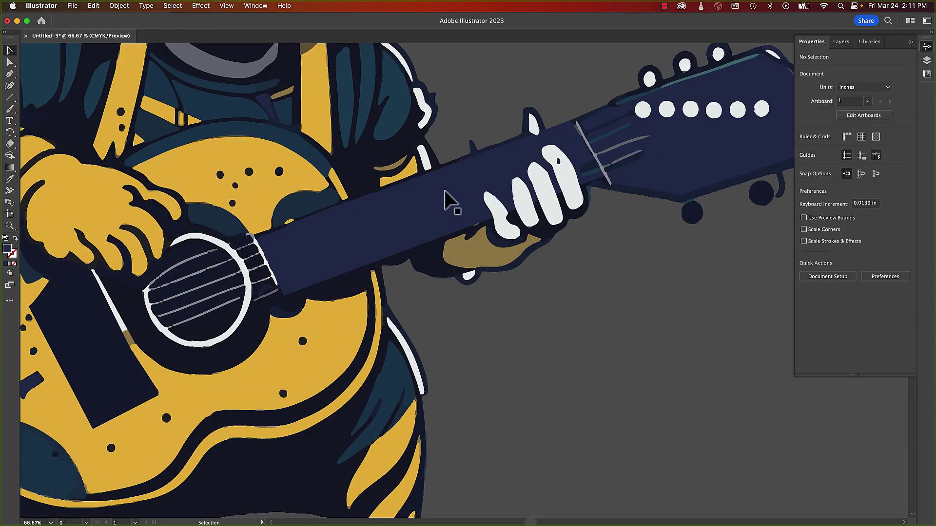
# Paste the strings in place at the top level, try sending them to the back, and undo that reordering.
pyautogui.click(443, 191)
pyautogui.press('super+shift+v')
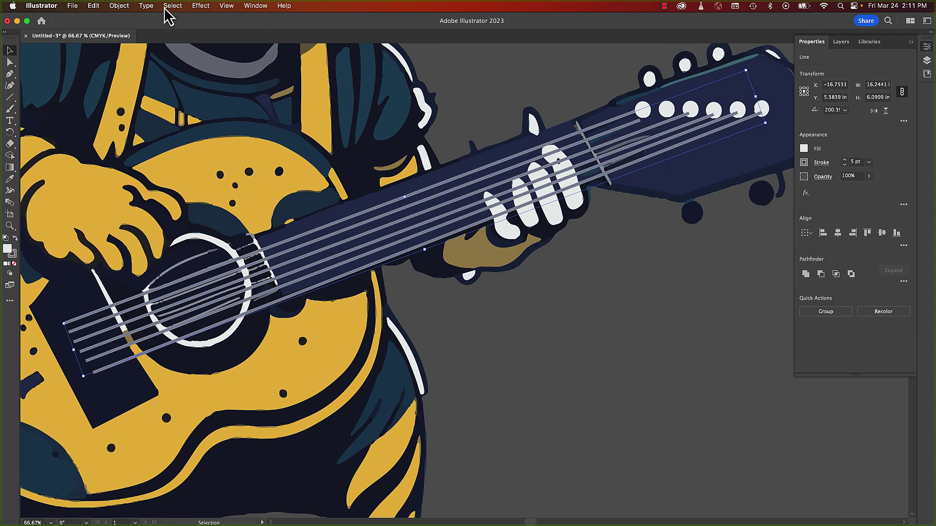
pyautogui.click(119, 5)
pyautogui.moveTo(146, 29)
pyautogui.click(250, 61)
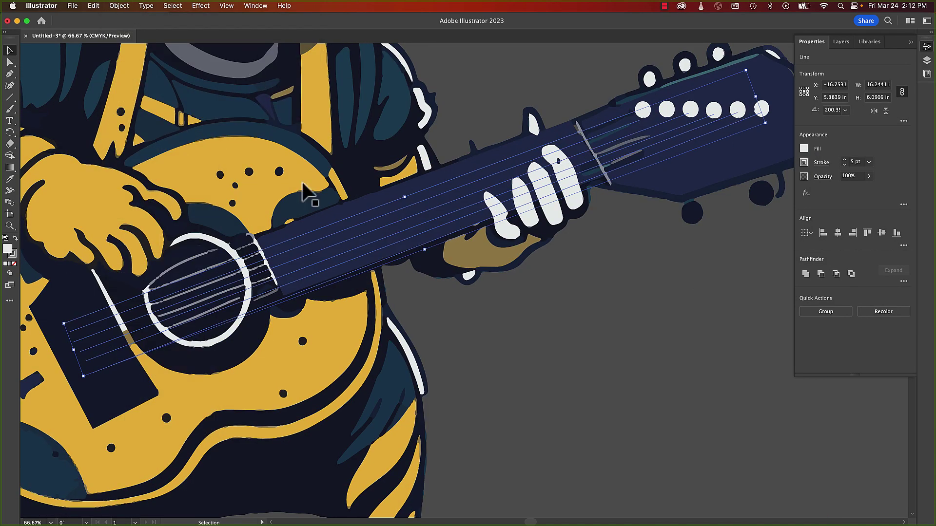
pyautogui.press('super+z')
# Cut the six strings again and paste them in place inside the kXRspL group.
pyautogui.keyDown('shift'); pyautogui.click(278, 299); pyautogui.keyUp('shift')
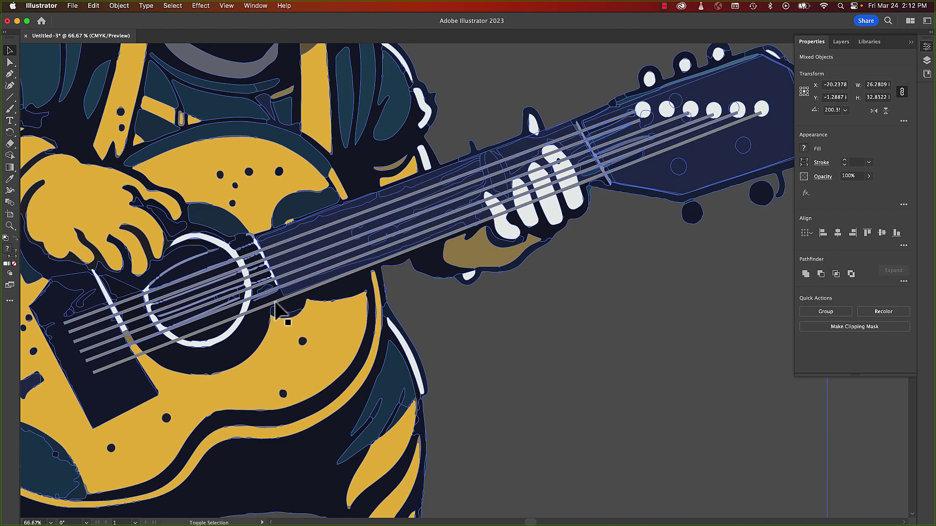
pyautogui.keyDown('shift'); pyautogui.click(276, 303); pyautogui.keyUp('shift')
pyautogui.press('super+x')
pyautogui.doubleClick(319, 269)
pyautogui.press('super+shift+v')
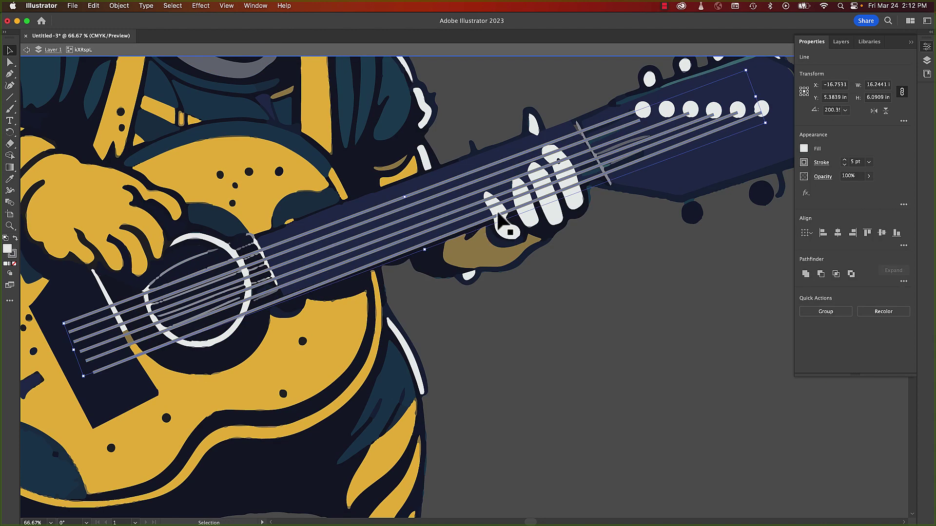
# Nudge the six strings up together by four keyboard increments and deselect them.
pyautogui.press('Up')
pyautogui.press('Up')
pyautogui.press('Up')
pyautogui.press('Up')
pyautogui.press('super+shift+a')
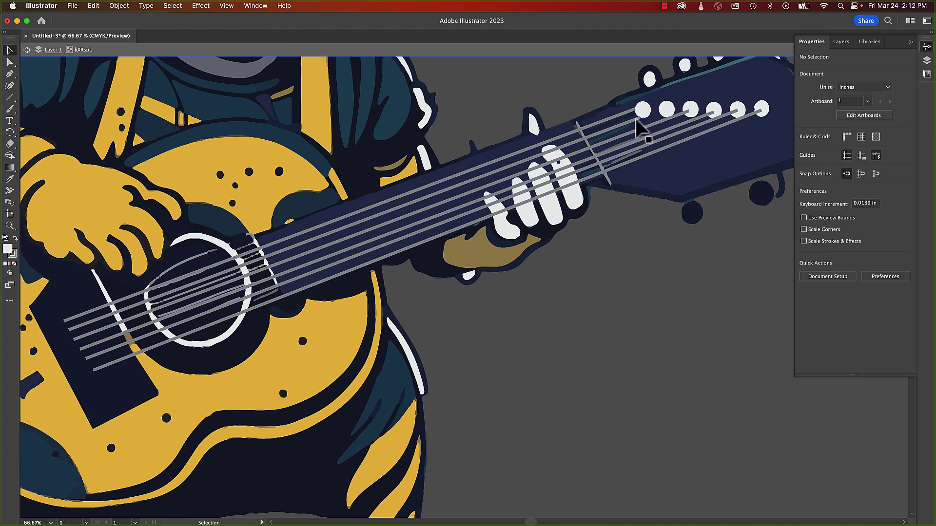
# Extend the second string's headstock end to the second dot.
pyautogui.press('a')
pyautogui.click(637, 120)
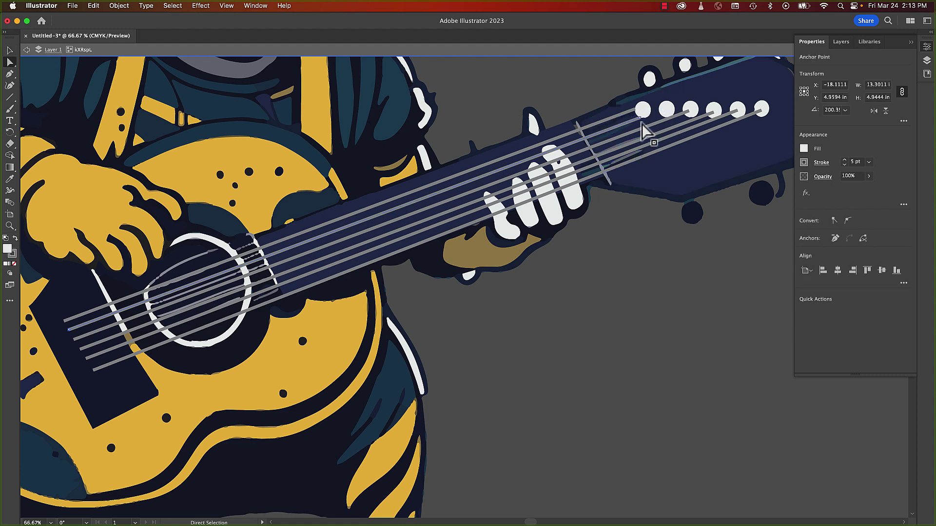
pyautogui.moveTo(640, 121); pyautogui.dragTo(665, 113)
# Cut the six strings and paste them in place inside the nested artwork group that holds the guitar and hand shapes.
pyautogui.press('v')
pyautogui.click(498, 220)
pyautogui.doubleClick(461, 231)
pyautogui.doubleClick(468, 227)
pyautogui.click(473, 223)
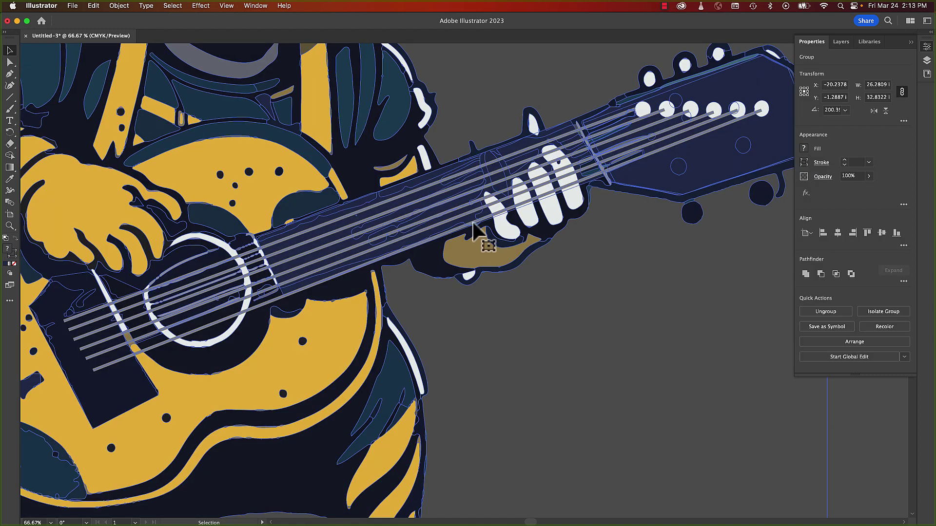
pyautogui.doubleClick(475, 231)
pyautogui.click(449, 185)
pyautogui.press('super+x')
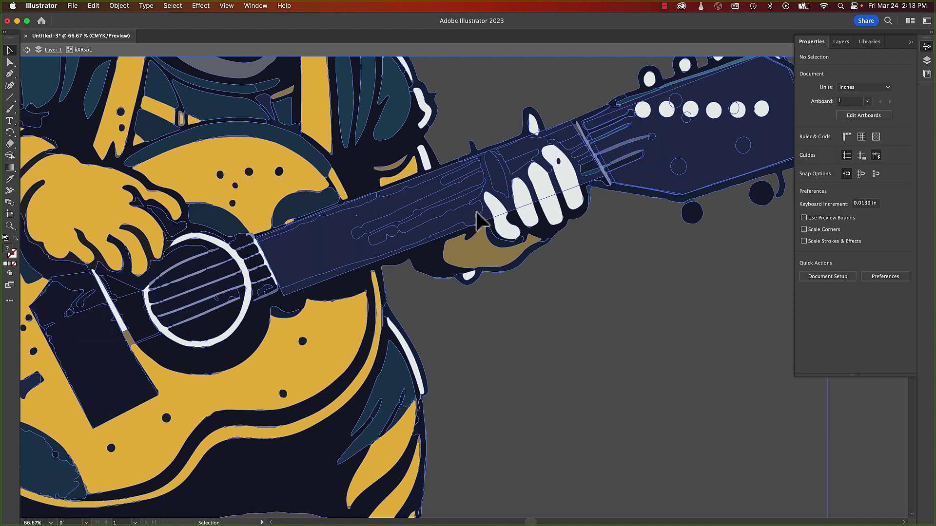
pyautogui.doubleClick(488, 223)
pyautogui.press('super+shift+v')
# Try sending the strings backward and then to the back of the nested artwork group.
pyautogui.click(118, 5)
pyautogui.moveTo(145, 31)
pyautogui.click(232, 53)
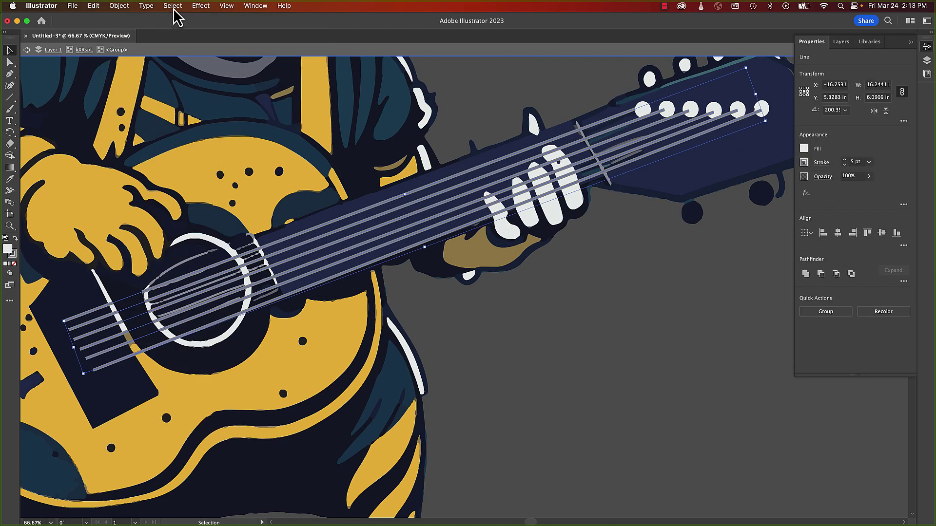
pyautogui.click(145, 6)
pyautogui.moveTo(127, 7)
pyautogui.moveTo(140, 30)
pyautogui.click(245, 62)
pyautogui.click(128, 9)
pyautogui.click(255, 51)
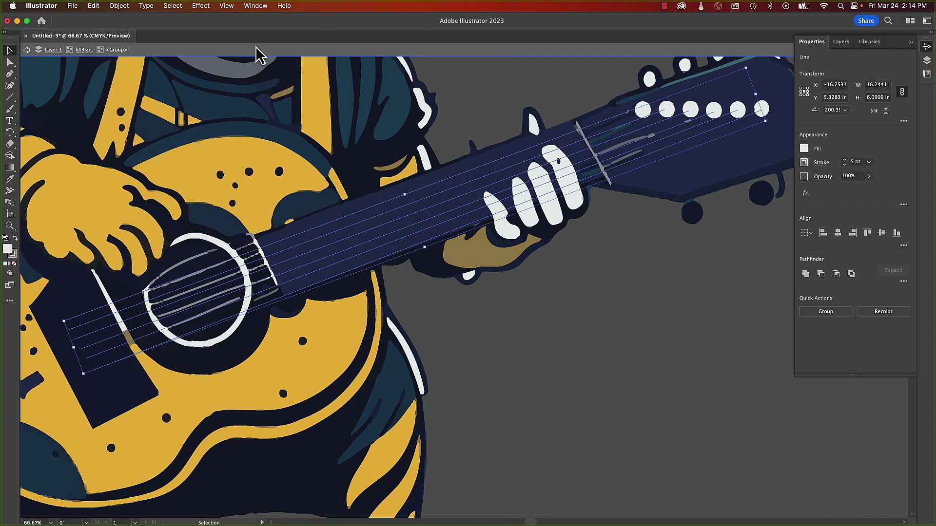
# Bring the six strings forward in the nested group's stacking order so they lie above the neck shapes.
pyautogui.click(119, 5)
pyautogui.click(244, 43)
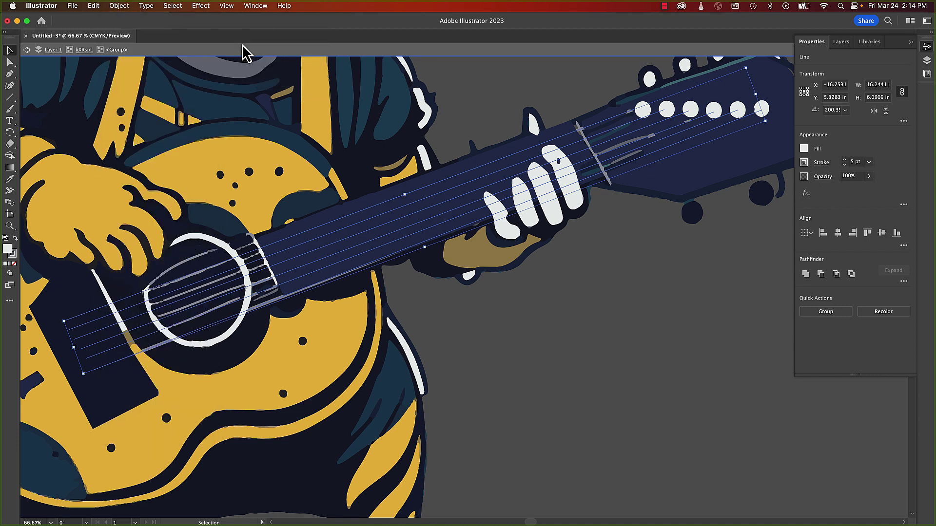
pyautogui.press('super+shift+bracketright')
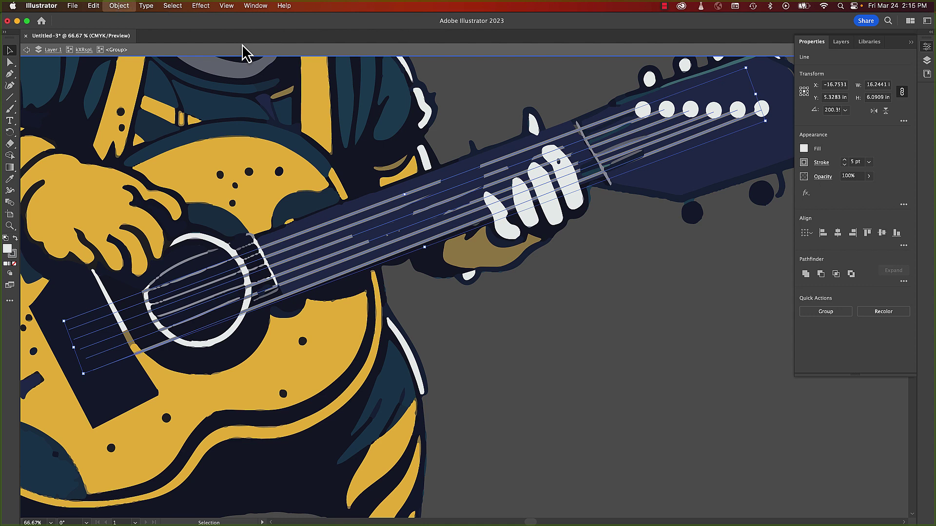
pyautogui.click(840, 41)
pyautogui.press('a')
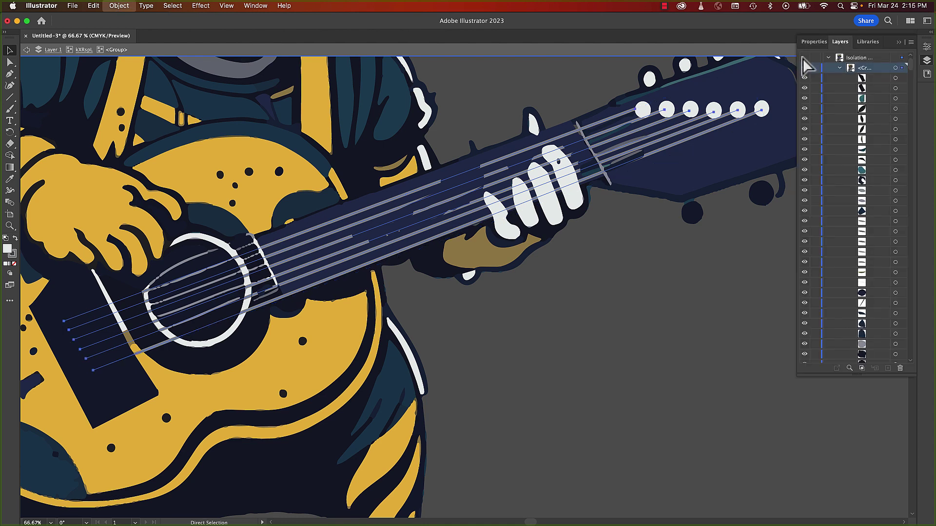
pyautogui.press('super+bracketleft')
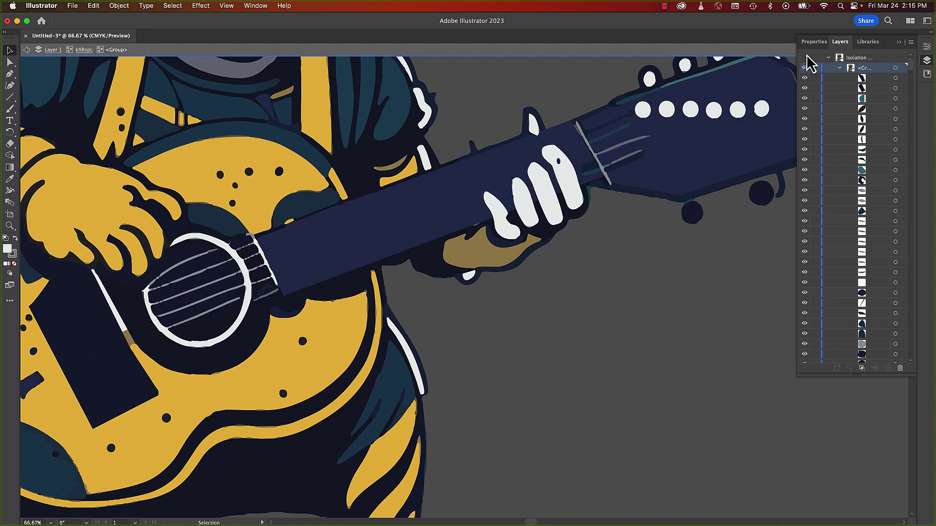
# Select the four white fretting fingers and bring them to the front, over the strings.
pyautogui.click(539, 180)
pyautogui.click(577, 186)
pyautogui.keyDown('shift'); pyautogui.click(507, 222); pyautogui.keyUp('shift')
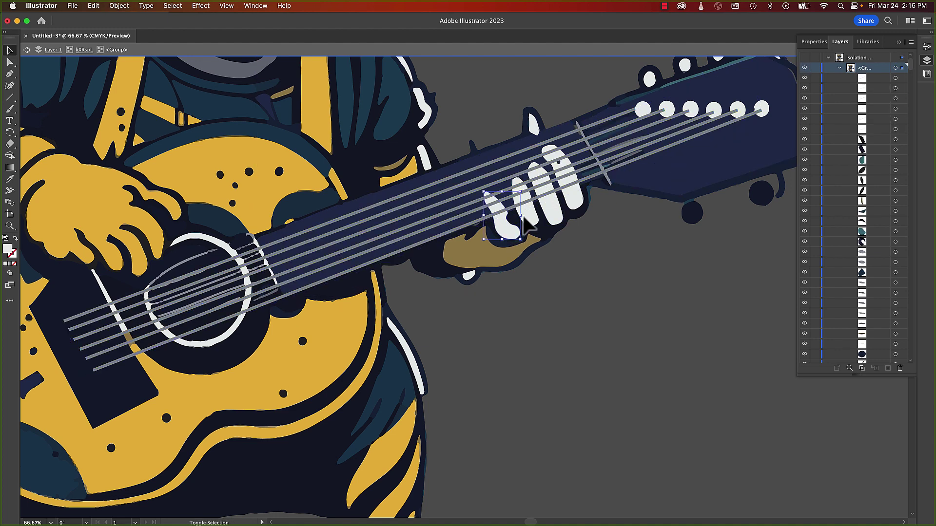
pyautogui.keyDown('shift'); pyautogui.click(524, 211); pyautogui.keyUp('shift')
pyautogui.keyDown('shift'); pyautogui.click(550, 210); pyautogui.keyUp('shift')
pyautogui.click(119, 6)
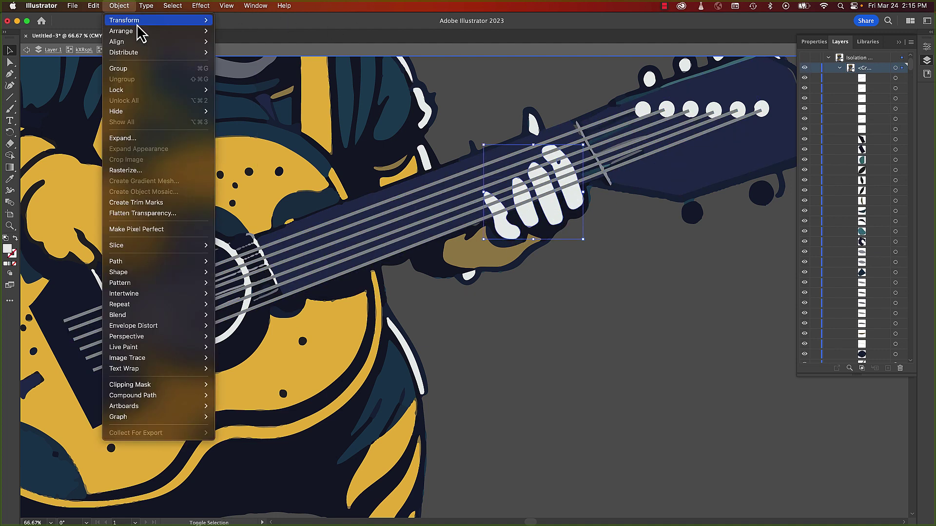
pyautogui.moveTo(138, 30)
pyautogui.click(244, 32)
pyautogui.click(615, 216)
# Draw a dark navy circle filling the inside of the white soundhole ring.
pyautogui.click(154, 295)
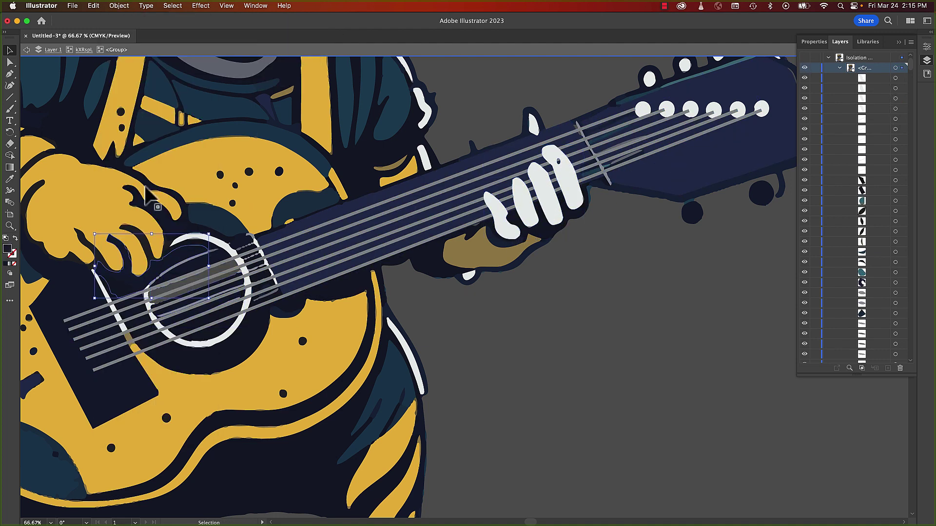
pyautogui.click(10, 214)
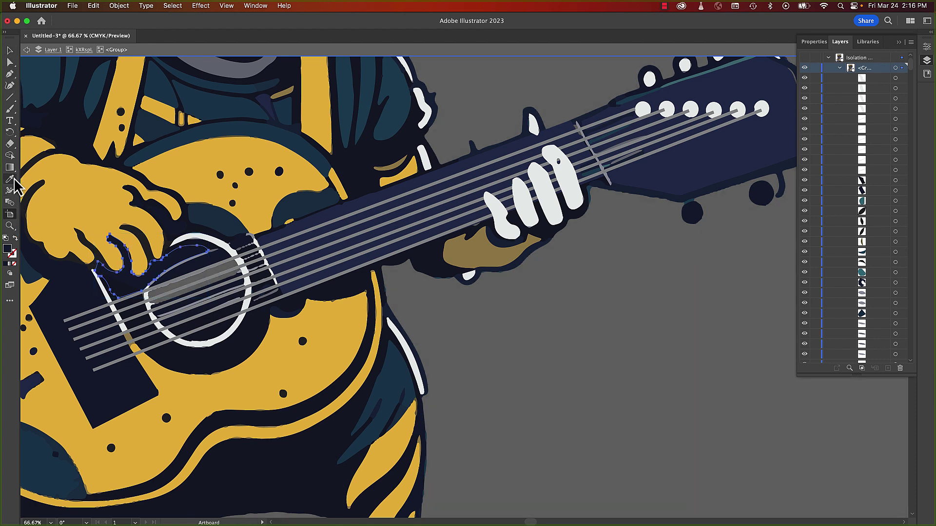
pyautogui.click(15, 152)
pyautogui.moveTo(148, 244); pyautogui.dragTo(248, 342)
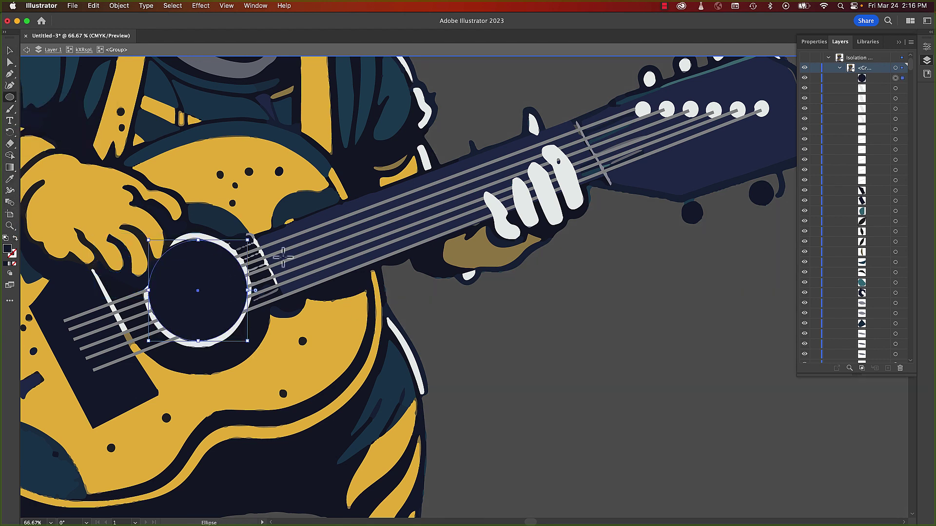
# Send the dark soundhole circle backward until it lies behind the six strings.
pyautogui.click(146, 6)
pyautogui.moveTo(147, 31)
pyautogui.click(285, 52)
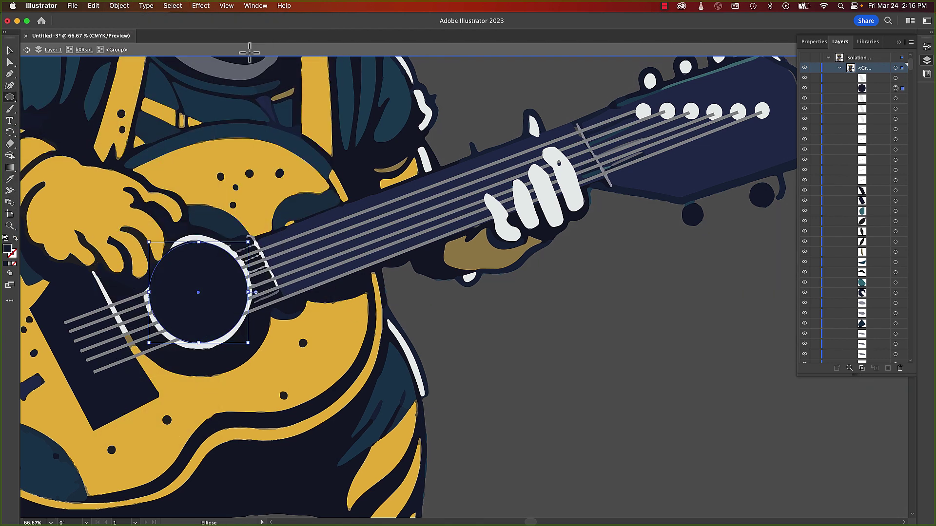
pyautogui.click(10, 51)
pyautogui.click(247, 252)
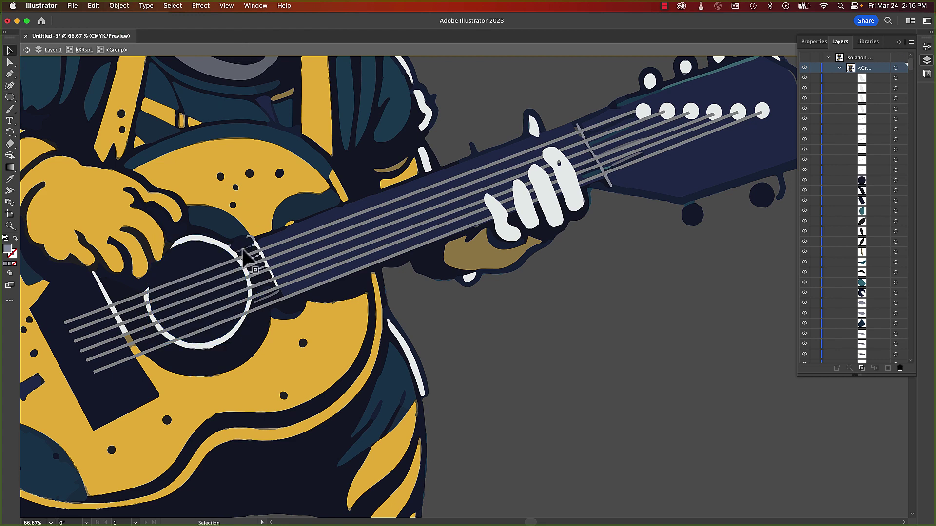
# Inside the dark outline compound path, draw a Pen tool patch over the area between the soundhole and the neck.
pyautogui.doubleClick(261, 304)
pyautogui.press('p')
pyautogui.click(282, 297)
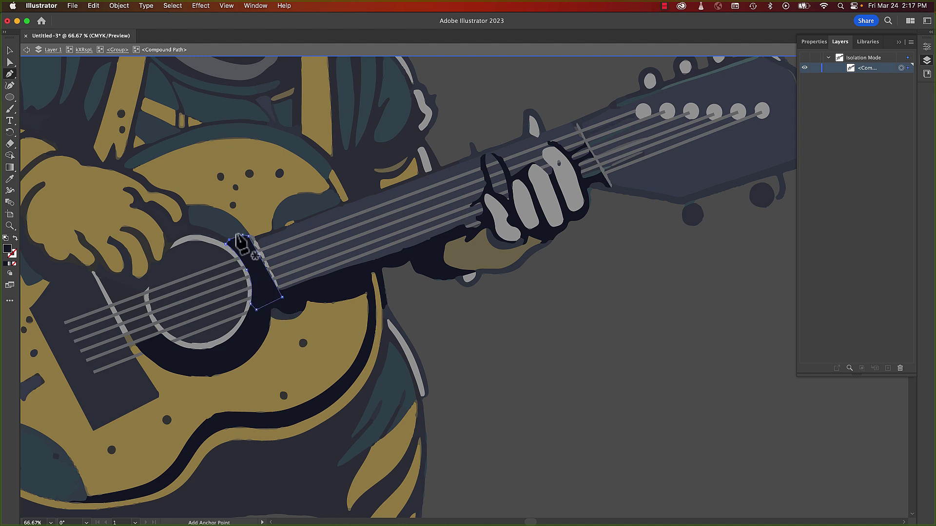
pyautogui.press('v')
pyautogui.click(247, 271)
# Draw a narrow closed four-point strip with the Pen tool along the white bridge line.
pyautogui.press('p')
pyautogui.click(95, 270)
pyautogui.click(91, 272)
pyautogui.click(142, 368)
pyautogui.click(149, 360)
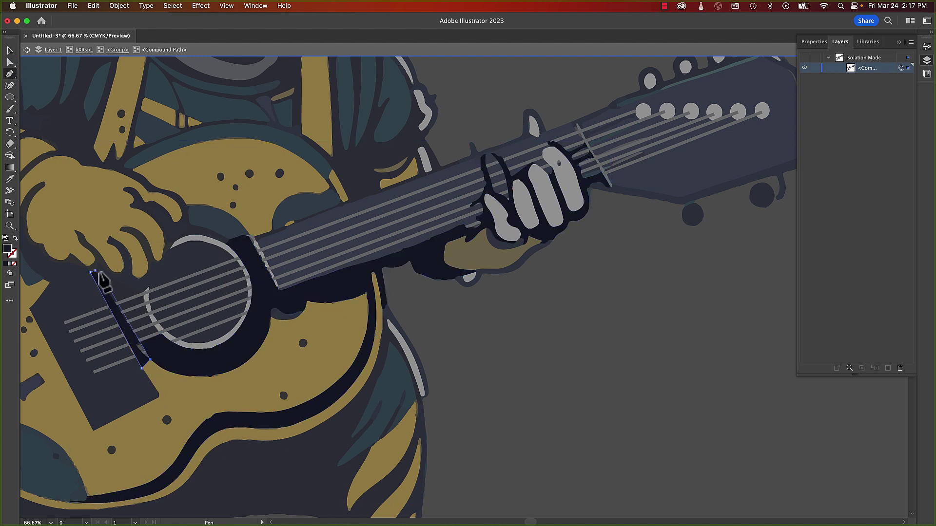
pyautogui.click(95, 270)
# Try to recolor the bridge strip's fill within the compound path, and leave isolation mode.
pyautogui.doubleClick(6, 249)
pyautogui.moveTo(380, 244); pyautogui.dragTo(307, 182)
pyautogui.click(569, 226)
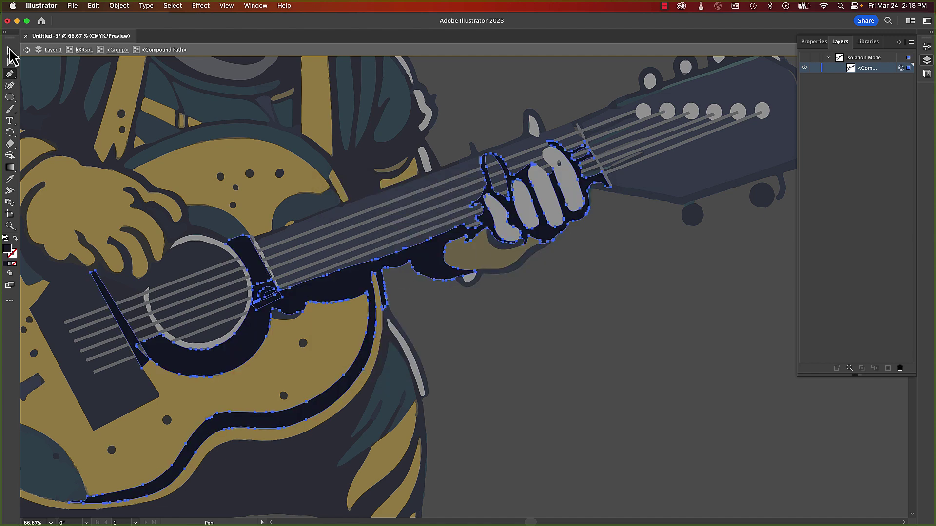
pyautogui.click(10, 50)
pyautogui.doubleClick(239, 394)
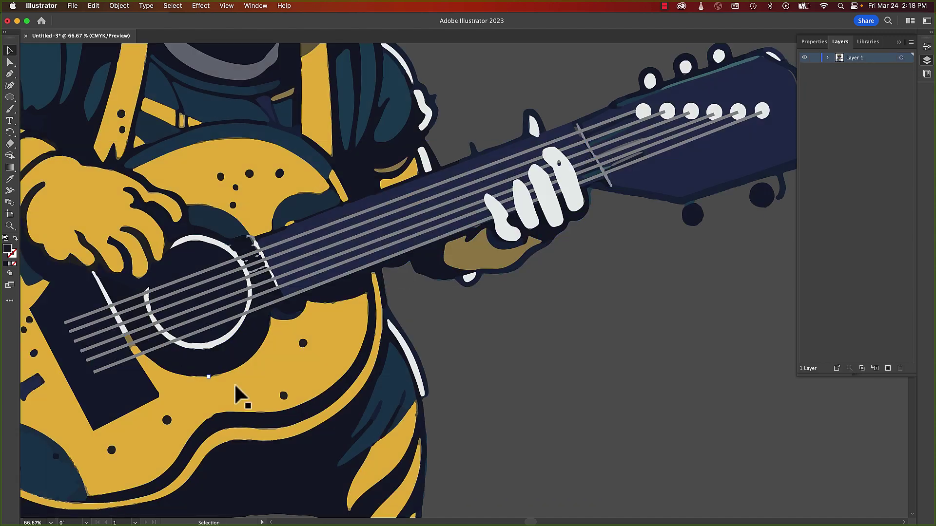
# Paste the bridge strip inside the nested artwork group and position it over the old white bridge line.
pyautogui.doubleClick(99, 286)
pyautogui.doubleClick(129, 338)
pyautogui.press('super+v')
pyautogui.moveTo(475, 314); pyautogui.dragTo(120, 369)
# Fill the bridge strip with white and send it behind the strings.
pyautogui.doubleClick(7, 248)
pyautogui.click(567, 213)
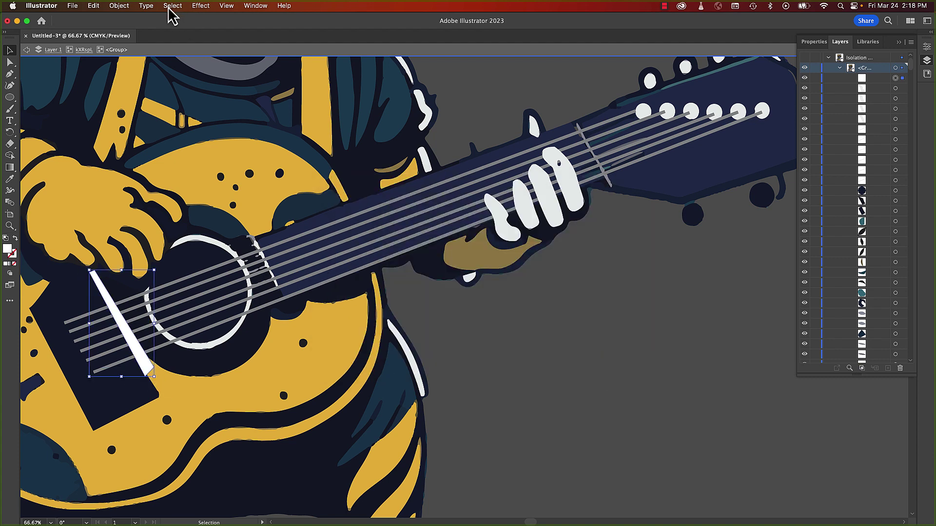
pyautogui.press('super+bracketleft')
# Draw a narrow white bar with the Pen tool across the neck's end beside the soundhole.
pyautogui.press('p')
pyautogui.click(284, 305)
pyautogui.click(247, 238)
# Send the white bar beside the soundhole backward until it lies behind the strings, and deselect it.
pyautogui.press('super+bracketleft')
pyautogui.press('super+bracketleft')
pyautogui.press('super+bracketleft')
pyautogui.press('super+bracketleft')
pyautogui.press('super+bracketleft')
pyautogui.press('super+bracketleft')
pyautogui.press('super+bracketleft')
pyautogui.press('super+bracketleft')
pyautogui.press('super+bracketleft')
pyautogui.press('super+bracketleft')
pyautogui.press('super+bracketleft')
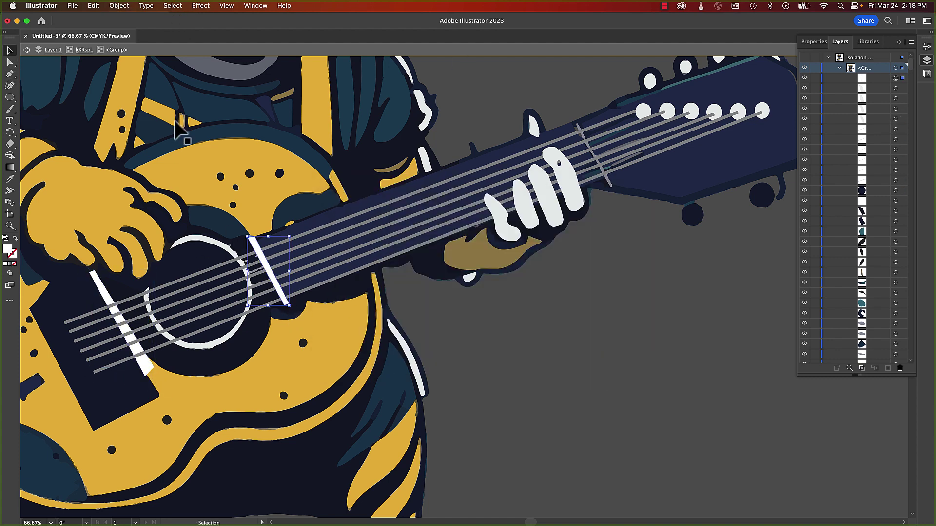
pyautogui.press('v')
pyautogui.click(530, 326)
# Draw a narrow four-point white bar over the nut line between neck and headstock, placed behind the strings.
pyautogui.press('p')
pyautogui.click(571, 122)
pyautogui.click(577, 120)
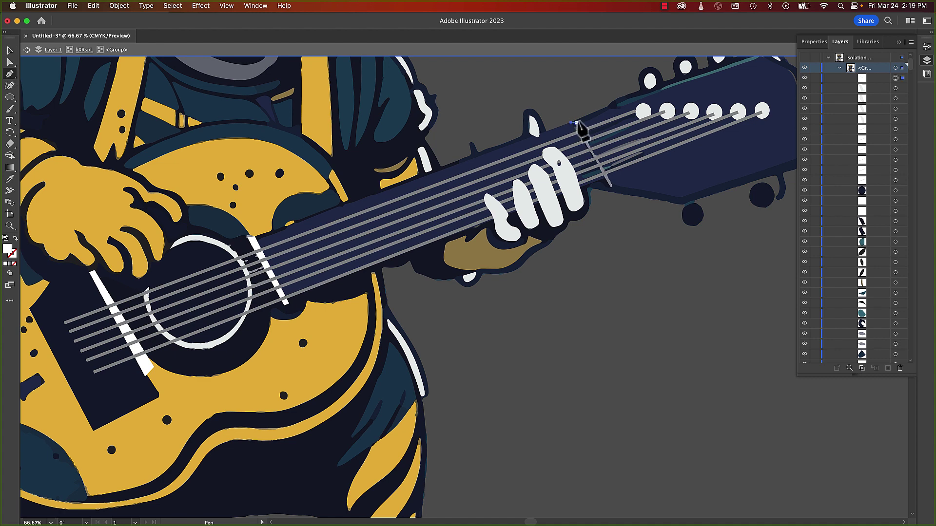
pyautogui.click(615, 189)
pyautogui.click(609, 192)
pyautogui.press('v')
pyautogui.press('super+shift+a')
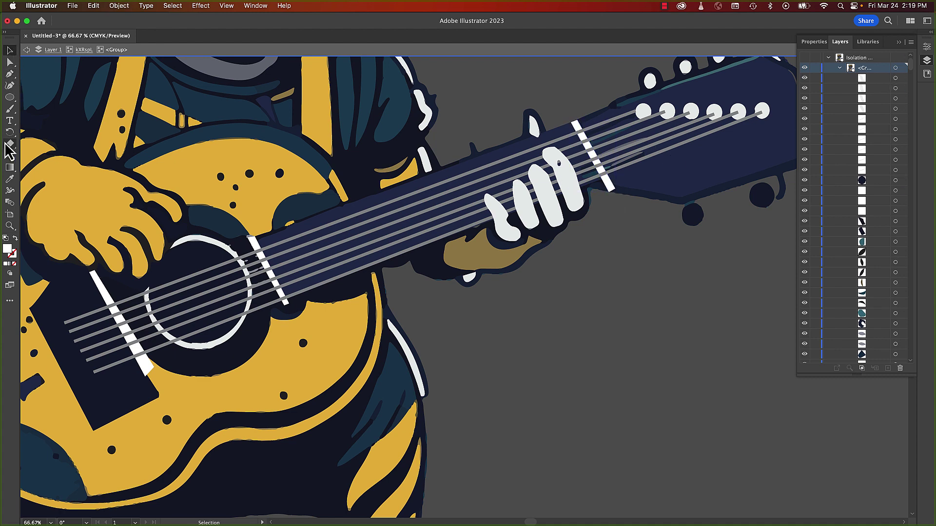
# Cover the dark dot on the fretting hand's uppermost finger with a small off-white Pen tool shape.
pyautogui.press('p')
pyautogui.click(552, 159)
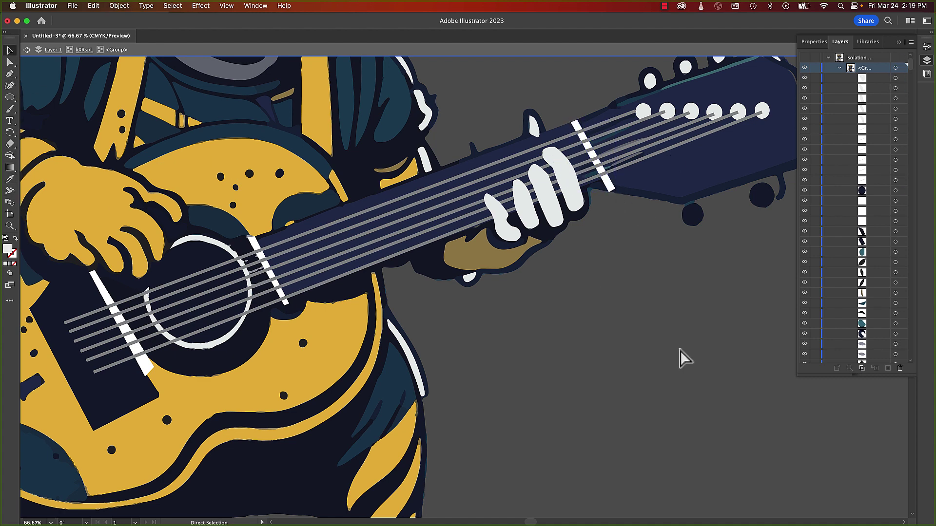
pyautogui.press('super+minus')
pyautogui.press('super+minus')
pyautogui.press('super+minus')
pyautogui.scroll(4, 678, 346)
pyautogui.press('super+minus')
pyautogui.press('super+minus')
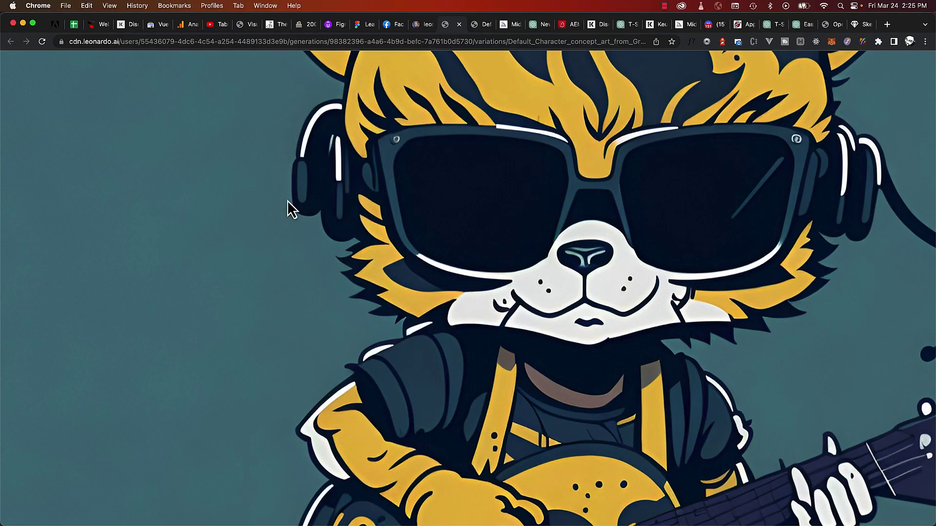
# Copy the original tiger image from the browser, paste it into the Illustrator document beside the vector artwork, and deselect it.
pyautogui.rightClick(288, 201)
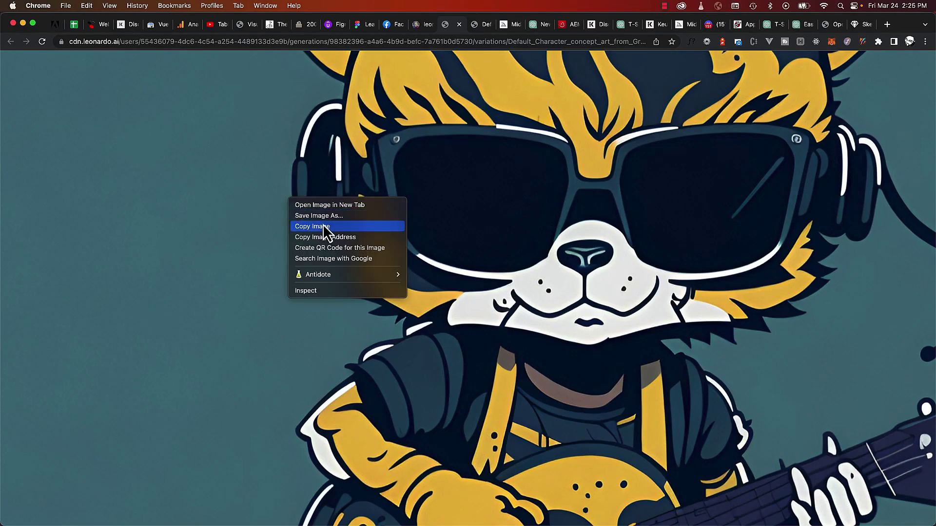
pyautogui.click(322, 228)
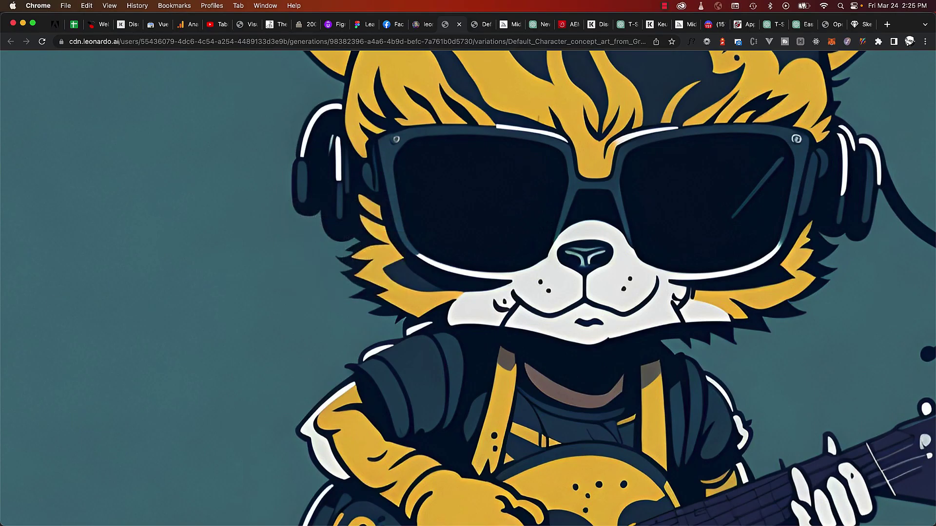
pyautogui.press('super+Tab')
pyautogui.press('super+v')
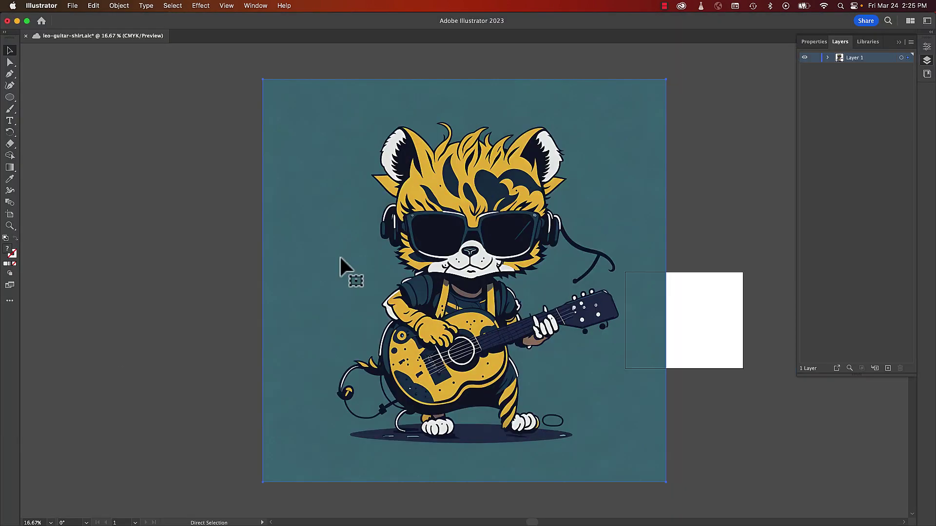
pyautogui.moveTo(454, 259); pyautogui.dragTo(203, 248)
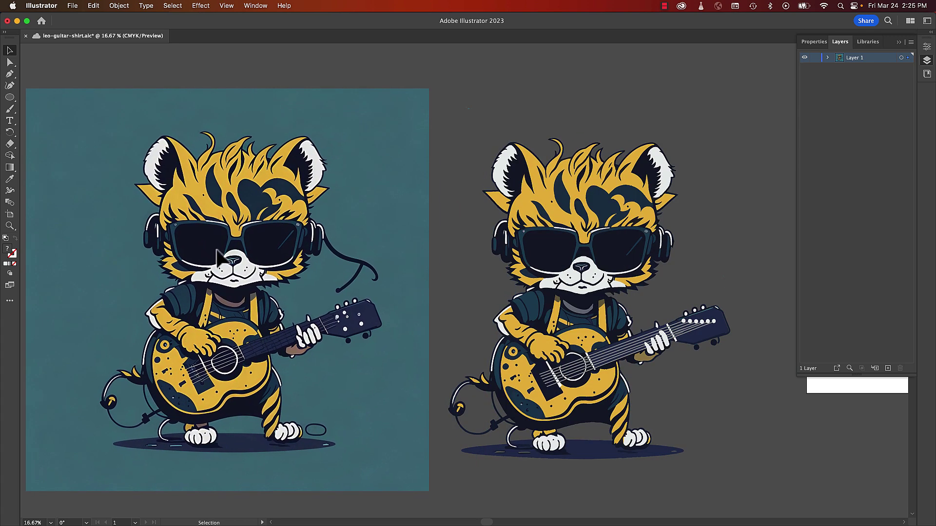
pyautogui.click(488, 347)
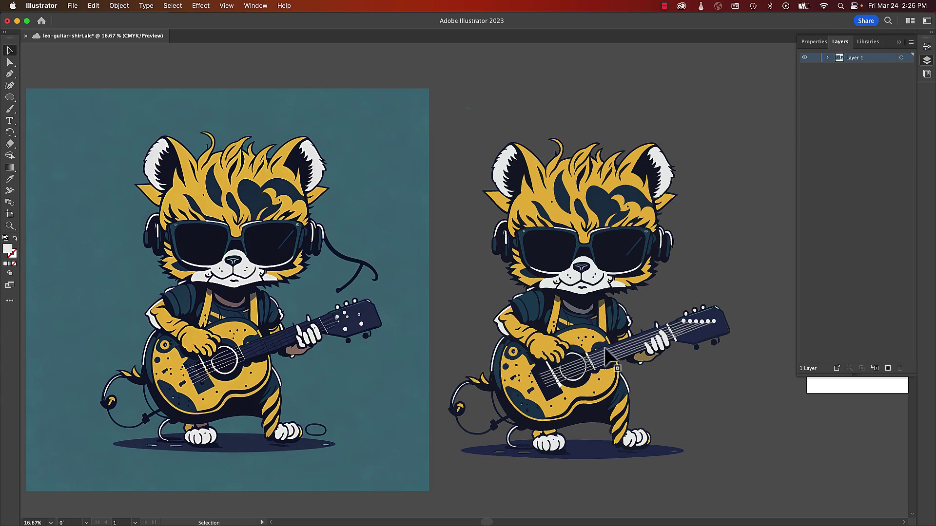
# Recolour the grey shirt collar band with the dark teal sampled from the shirt sleeve.
pyautogui.press('z')
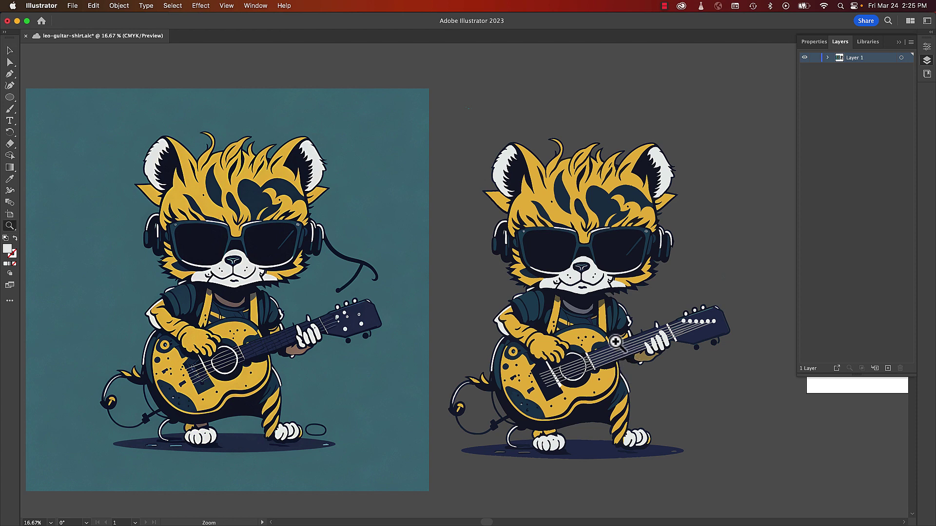
pyautogui.click(575, 312)
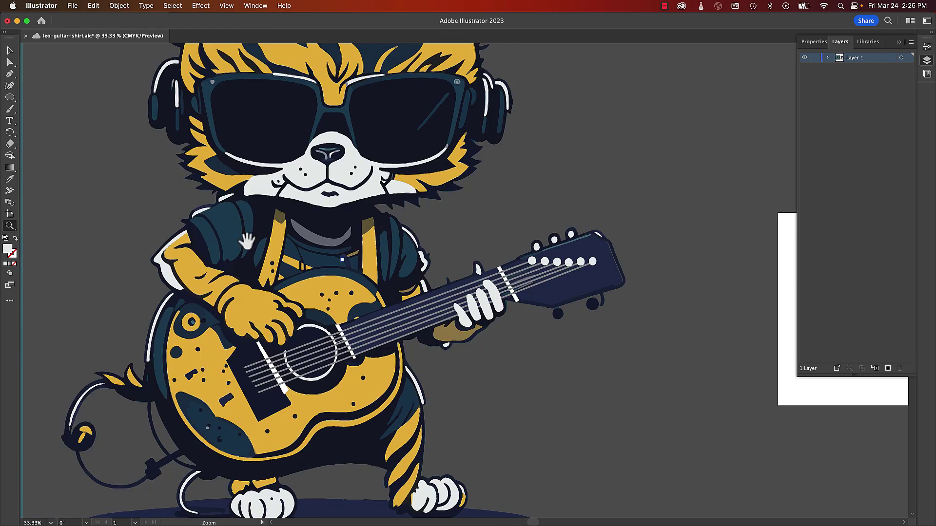
pyautogui.moveTo(298, 239); pyautogui.dragTo(411, 292)
pyautogui.click(430, 298)
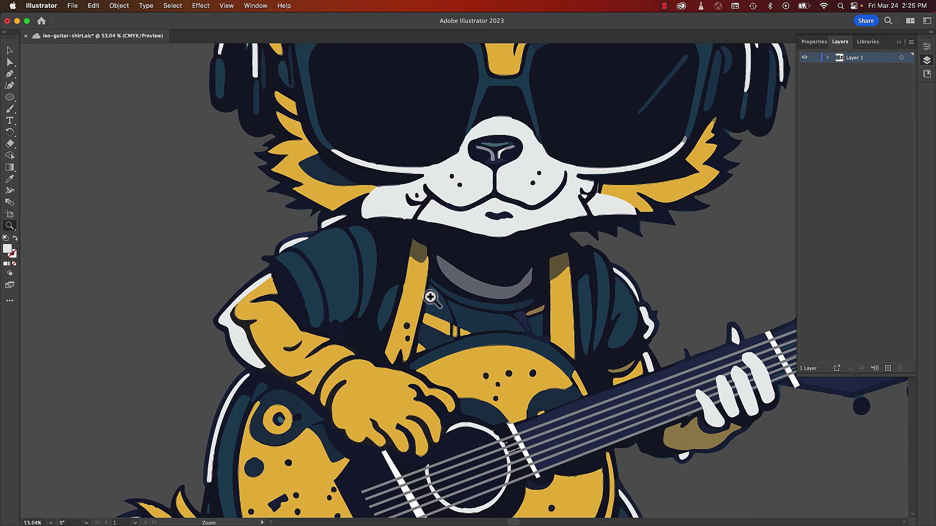
pyautogui.click(486, 286)
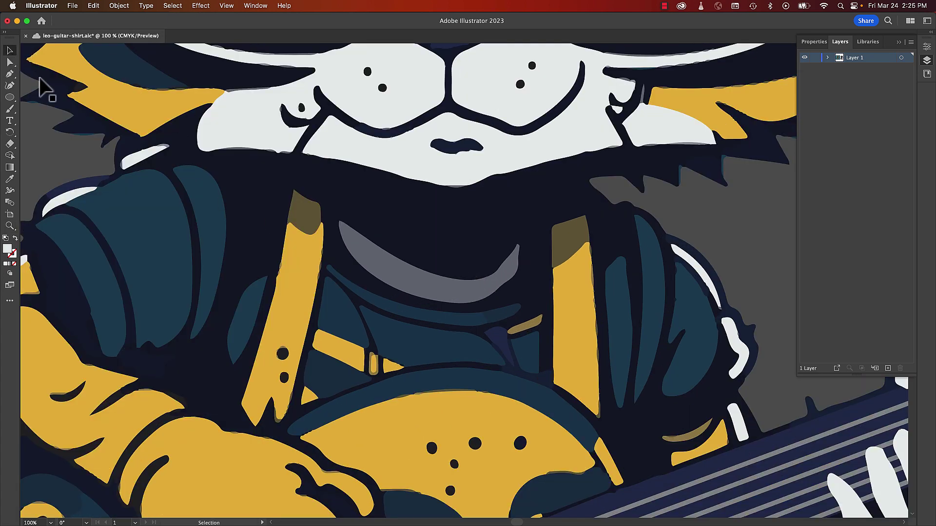
pyautogui.doubleClick(399, 278)
pyautogui.click(400, 280)
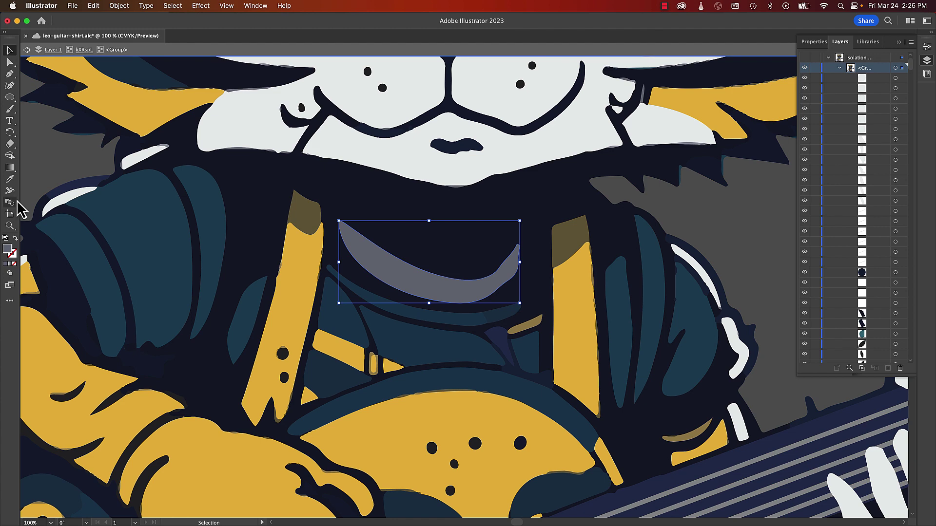
pyautogui.click(9, 178)
pyautogui.click(213, 215)
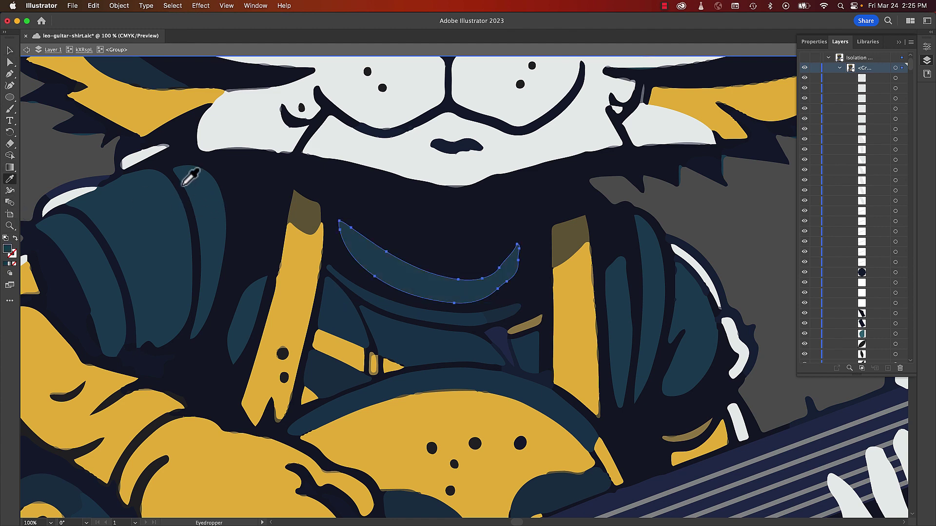
pyautogui.click(9, 51)
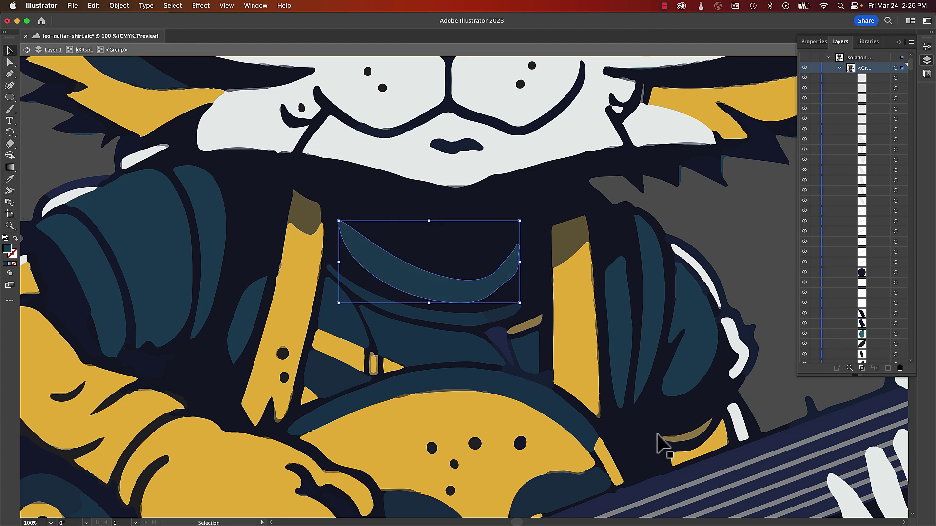
pyautogui.scroll(-5, 659, 443)
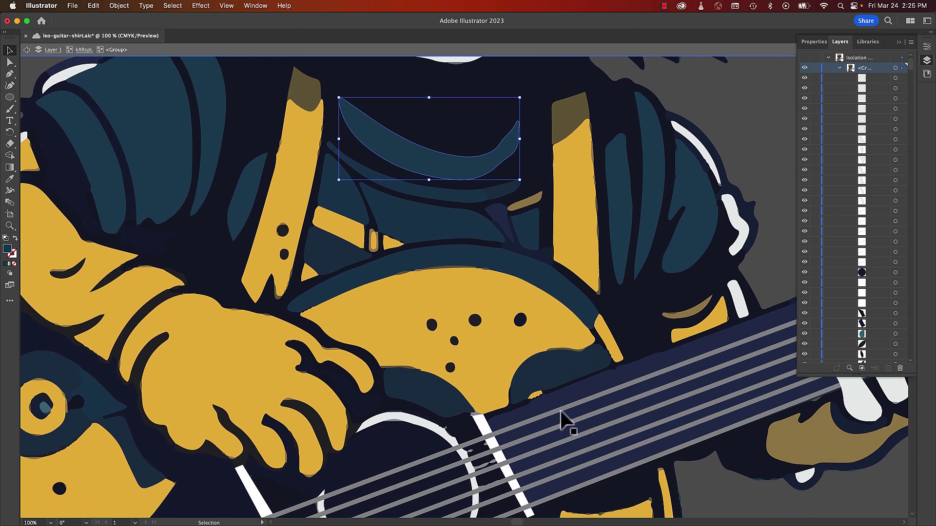
pyautogui.click(565, 418)
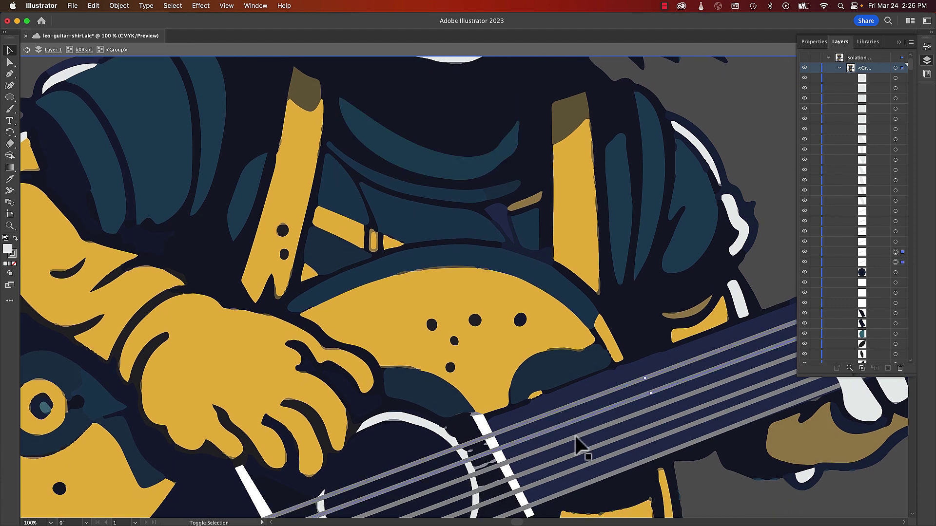
pyautogui.keyDown('shift'); pyautogui.click(626, 472); pyautogui.keyUp('shift')
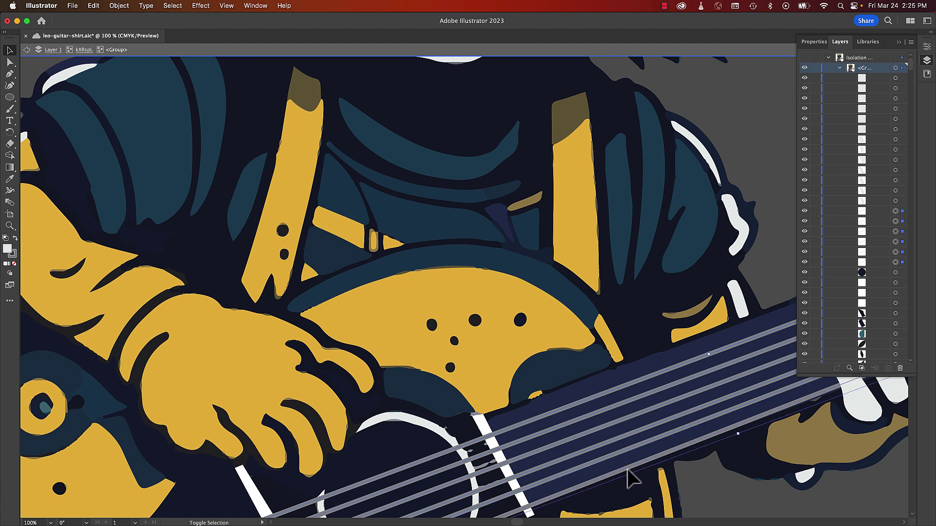
pyautogui.click(812, 42)
pyautogui.click(804, 162)
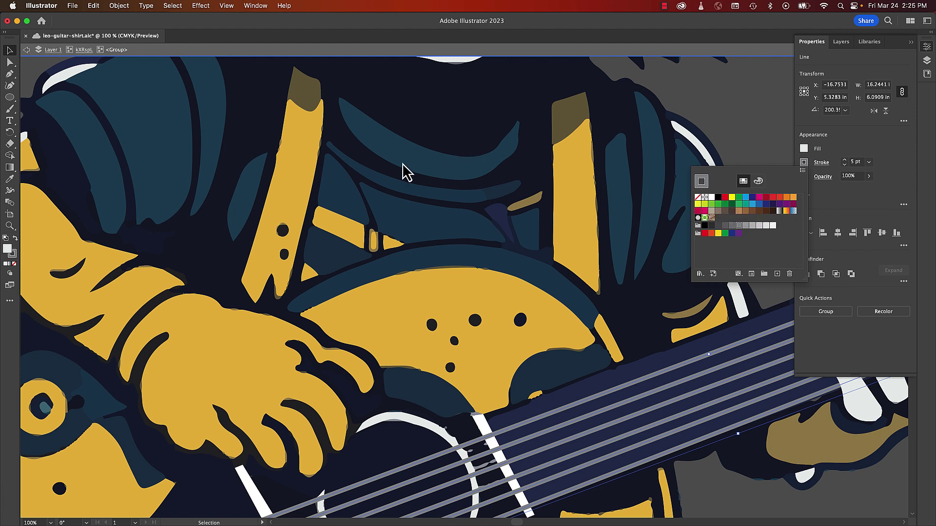
pyautogui.click(11, 182)
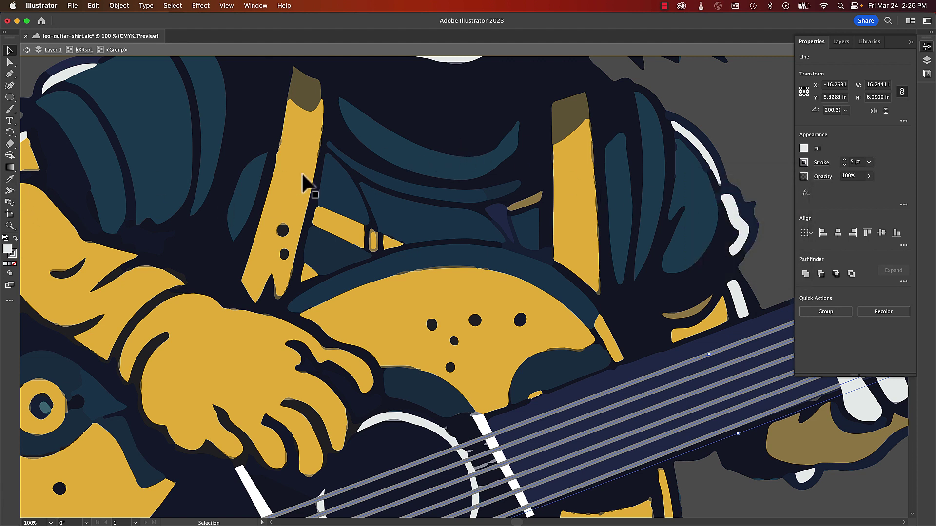
# Copy the collar band's hex fill colour and apply it, 0d4b63, as the stroke colour of all the guitar strings.
pyautogui.click(406, 156)
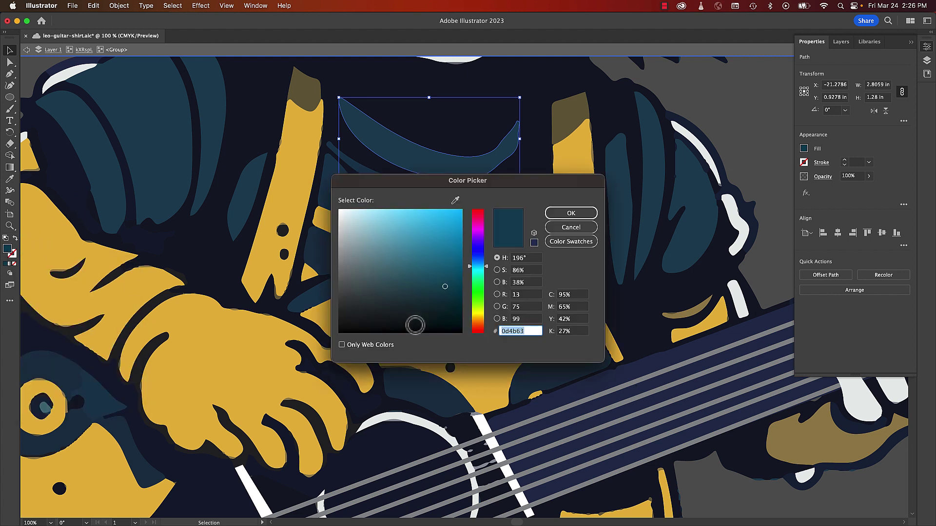
pyautogui.click(569, 229)
pyautogui.click(618, 389)
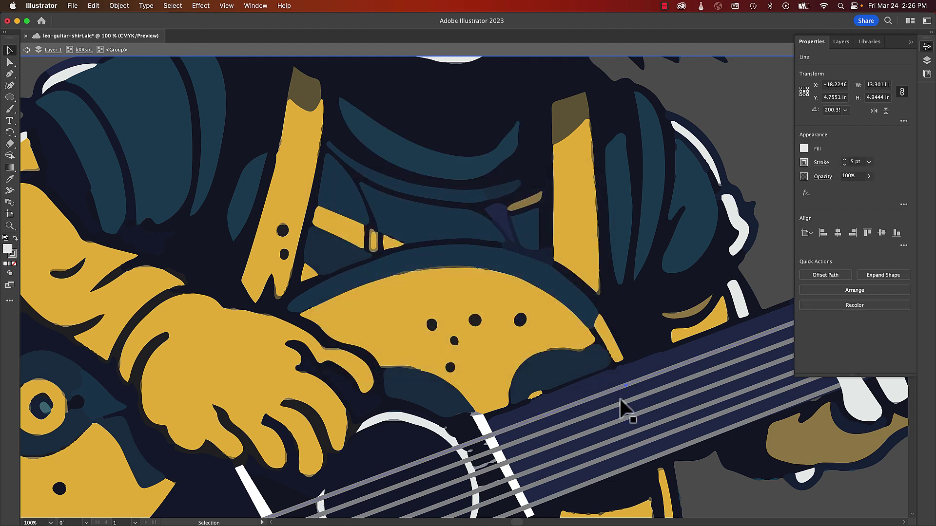
pyautogui.keyDown('shift'); pyautogui.click(620, 405); pyautogui.keyUp('shift')
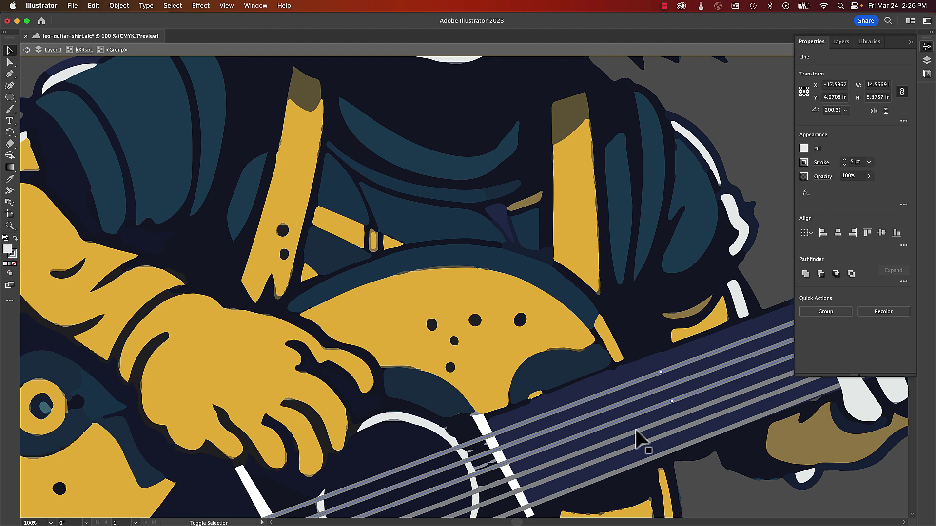
pyautogui.click(651, 452)
pyautogui.click(663, 460)
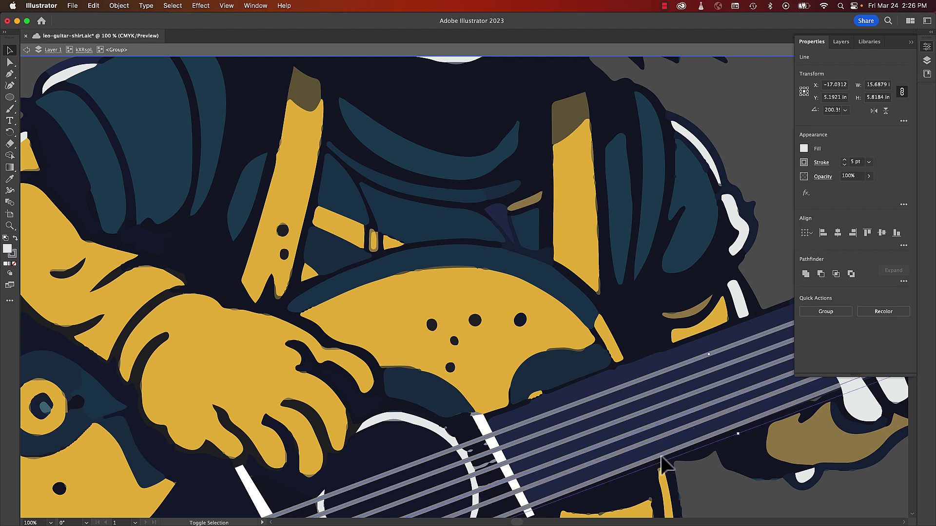
pyautogui.click(804, 163)
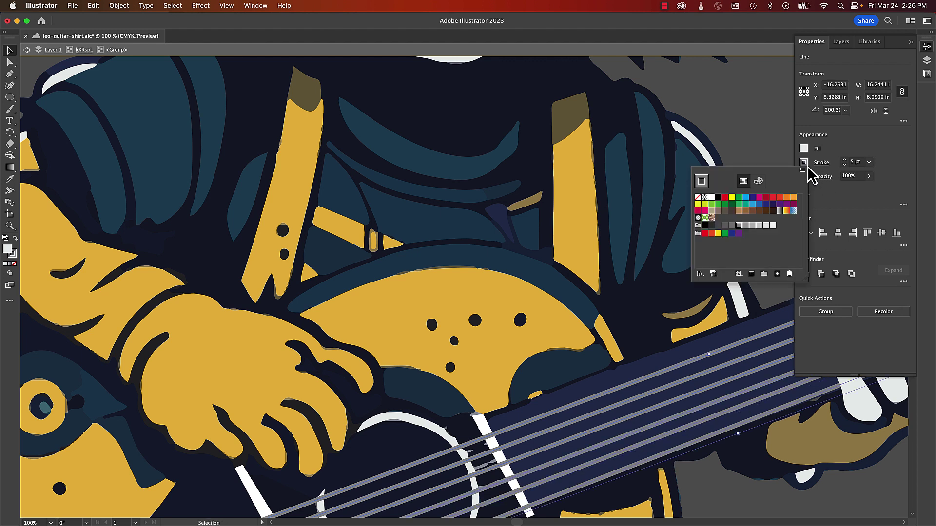
pyautogui.click(757, 181)
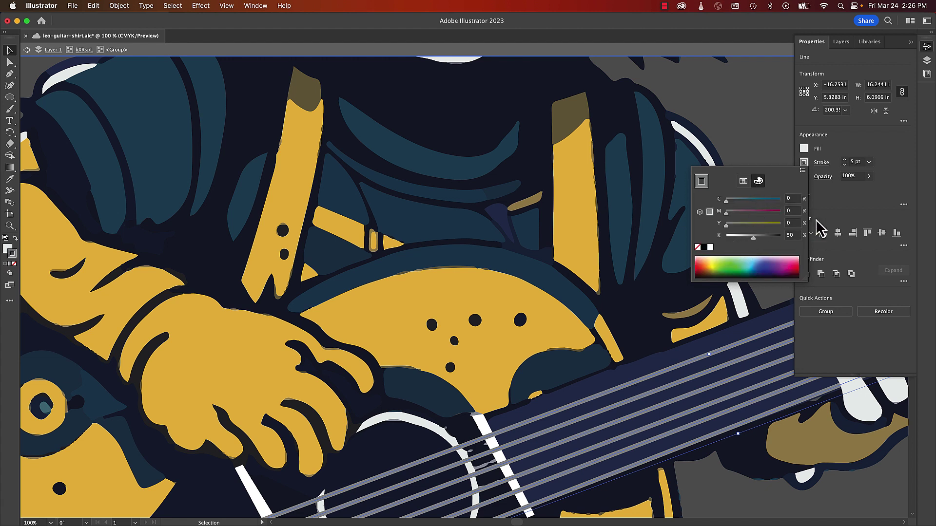
pyautogui.click(709, 213)
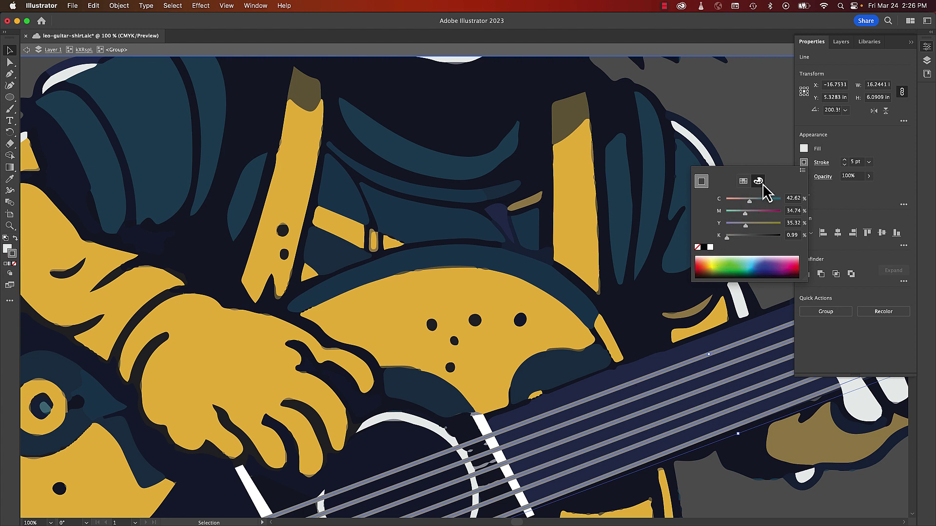
pyautogui.click(803, 170)
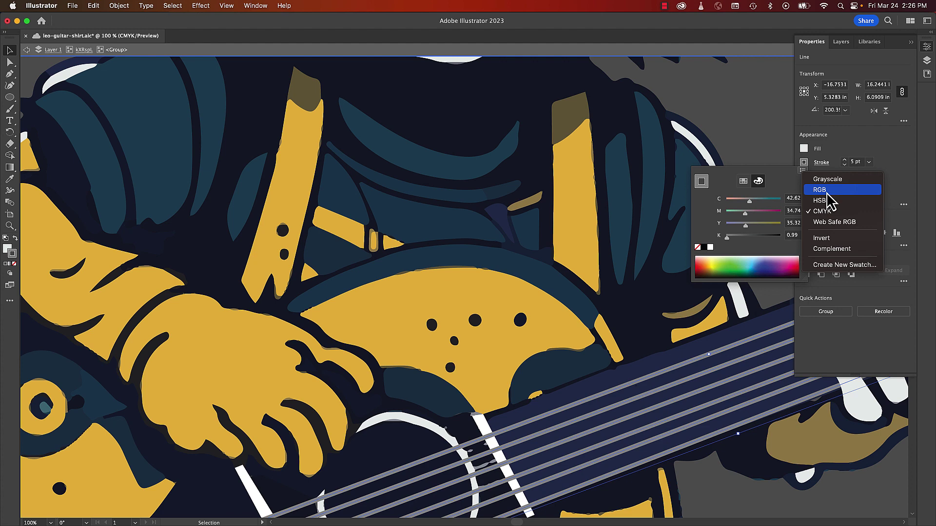
pyautogui.click(823, 191)
pyautogui.click(791, 247)
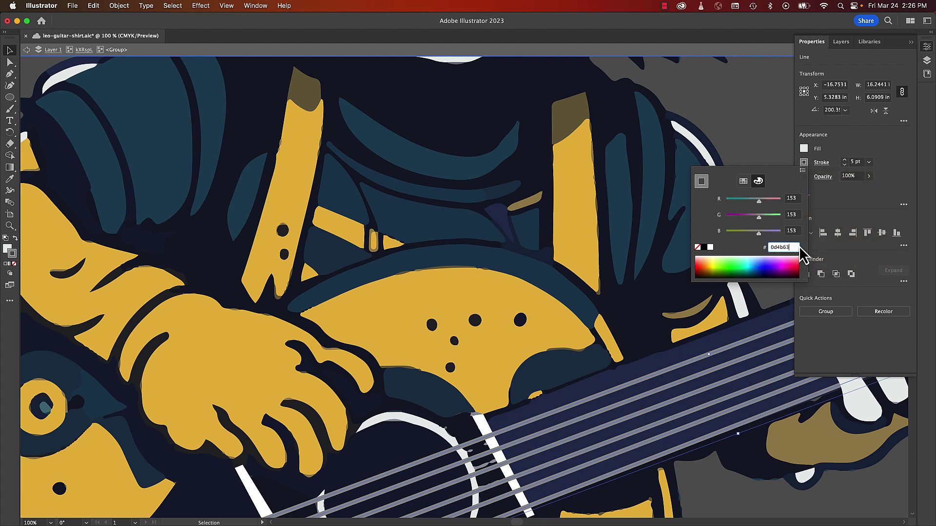
pyautogui.write('0d4b63')
pyautogui.press('Return')
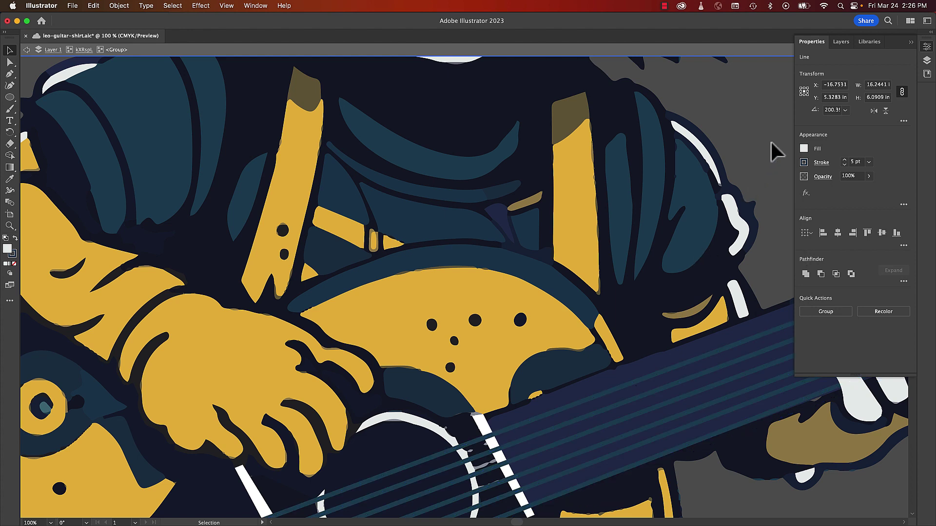
pyautogui.click(770, 140)
# Delete the lower stray grey streak on the guitar headstock beside the nut.
pyautogui.press('super+minus')
pyautogui.press('super+minus')
pyautogui.press('super+minus')
pyautogui.press('super+minus')
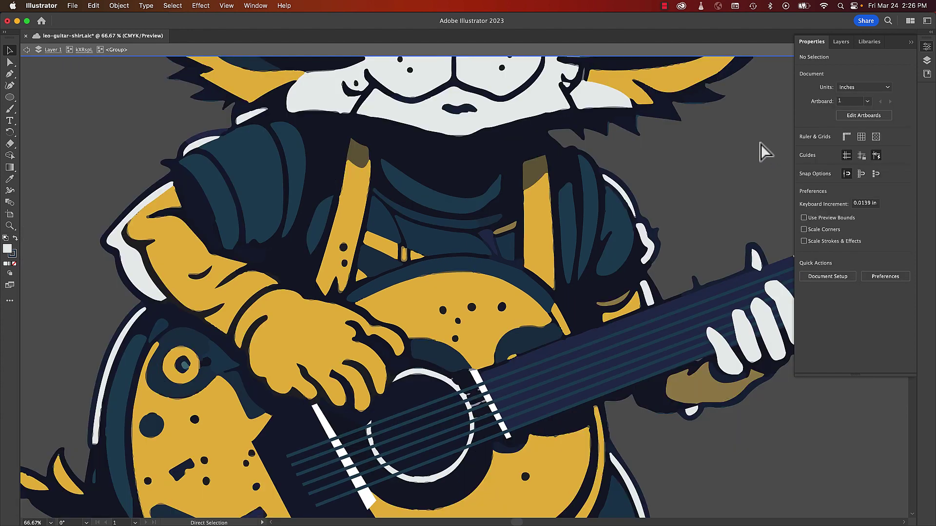
pyautogui.press('super+minus')
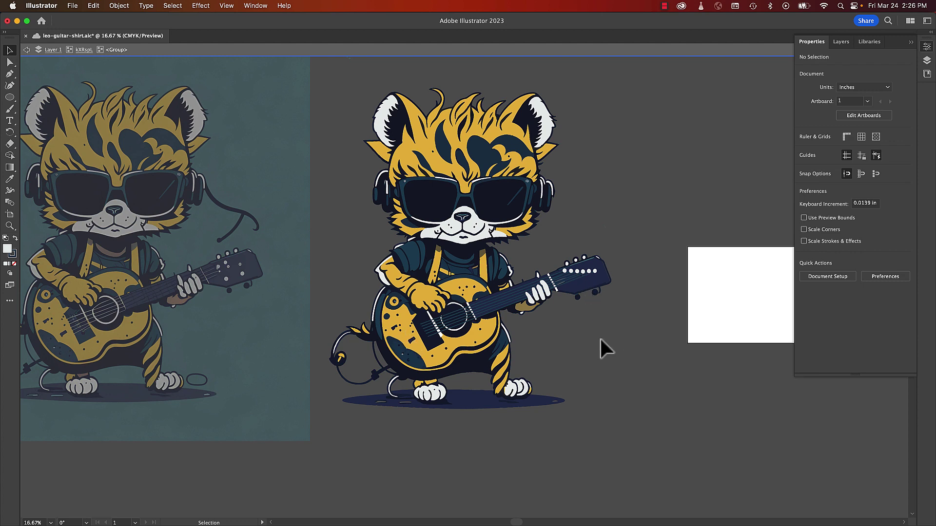
pyautogui.press('z')
pyautogui.click(566, 285)
pyautogui.click(565, 285)
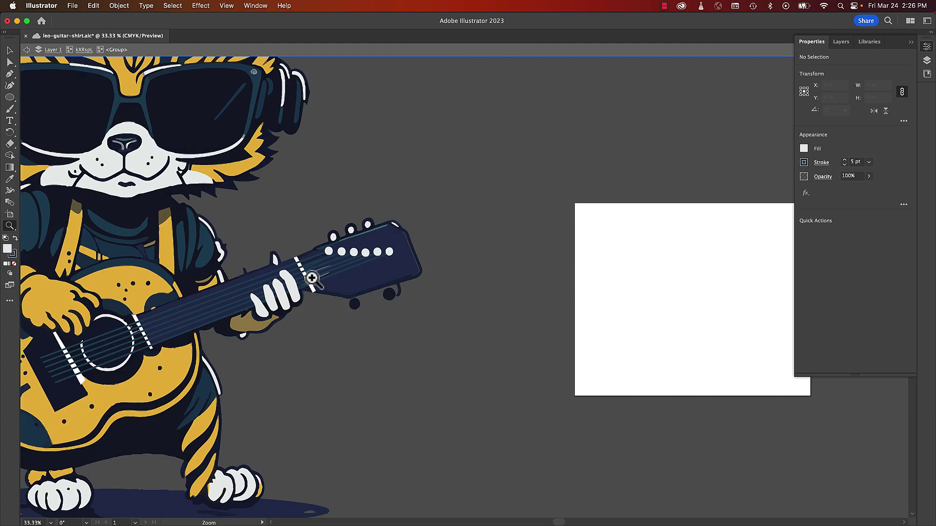
pyautogui.click(323, 268)
pyautogui.click(324, 269)
pyautogui.click(624, 328)
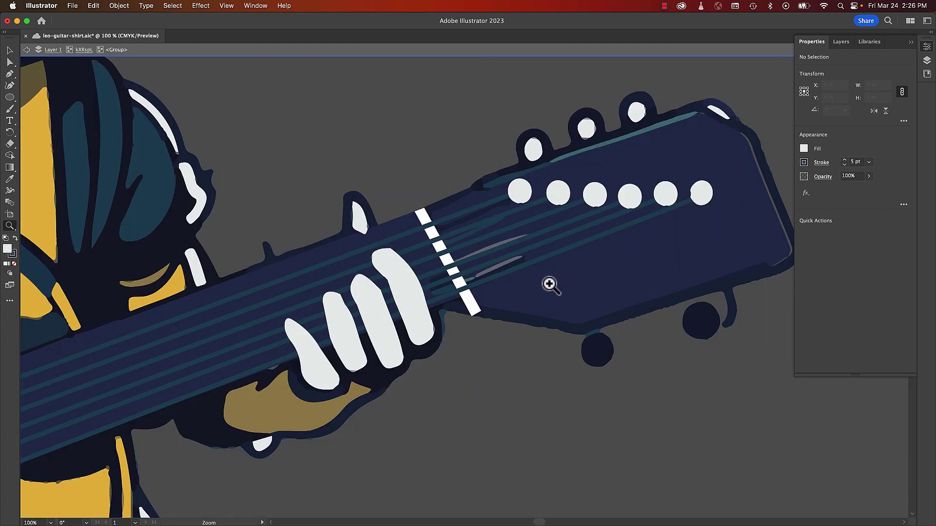
pyautogui.press('v')
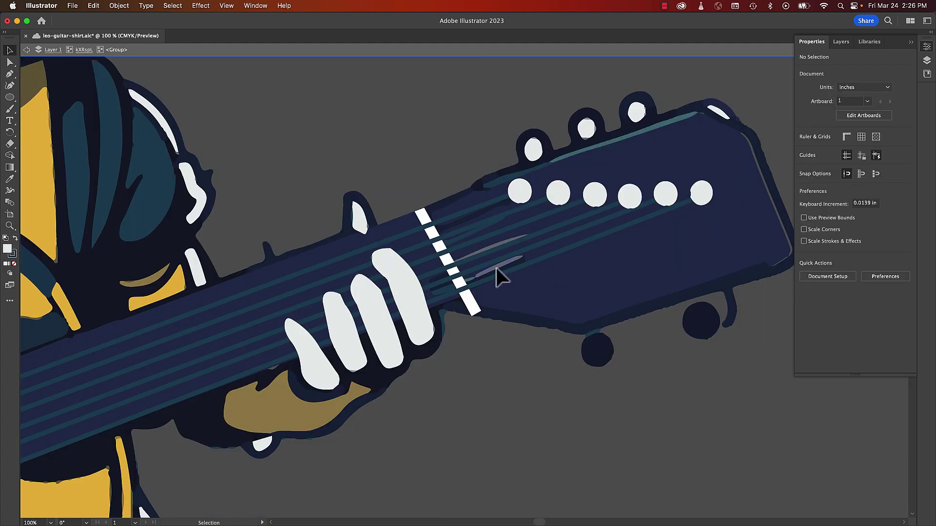
pyautogui.click(496, 268)
pyautogui.press('Delete')
pyautogui.click(493, 269)
pyautogui.press('Delete')
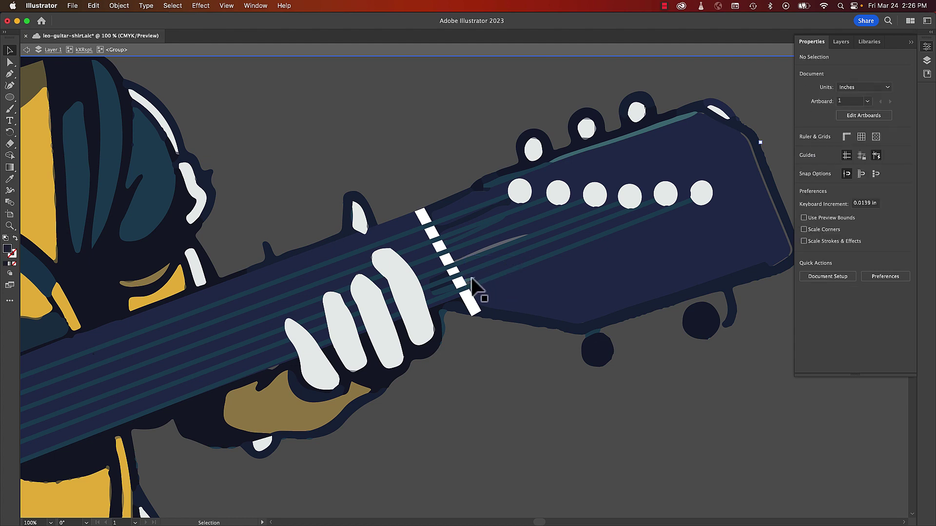
# Delete the small stray fragments around the lower end of the white guitar nut.
pyautogui.click(472, 278)
pyautogui.press('Delete')
pyautogui.click(447, 288)
pyautogui.press('Delete')
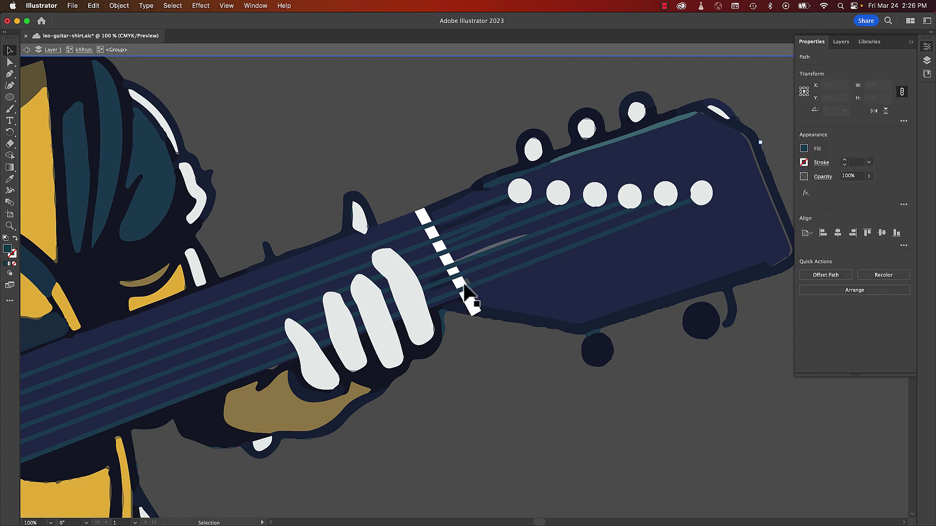
pyautogui.click(467, 284)
pyautogui.doubleClick(466, 283)
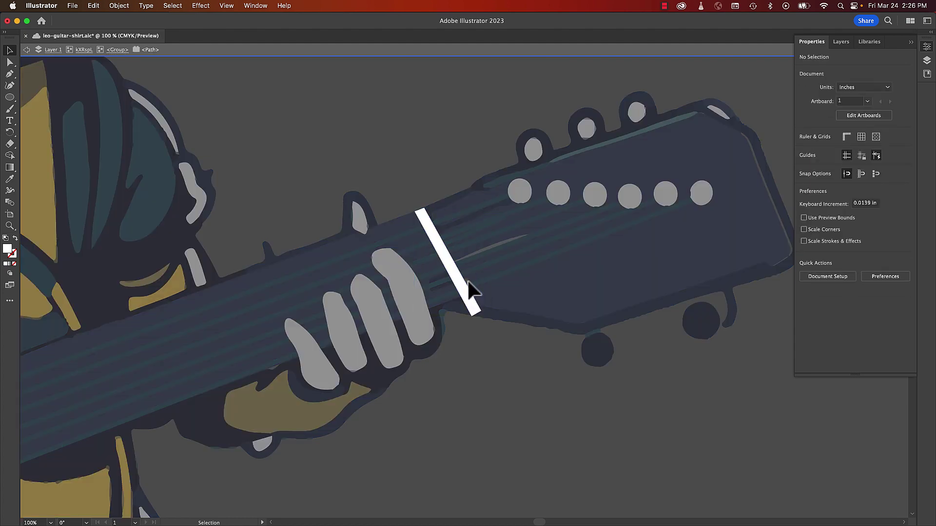
pyautogui.press('Escape')
# Delete the remaining grey streak across the headstock strings beside the nut and isolate the navy headstock's compound path.
pyautogui.click(488, 249)
pyautogui.click(488, 248)
pyautogui.press('Delete')
pyautogui.click(489, 250)
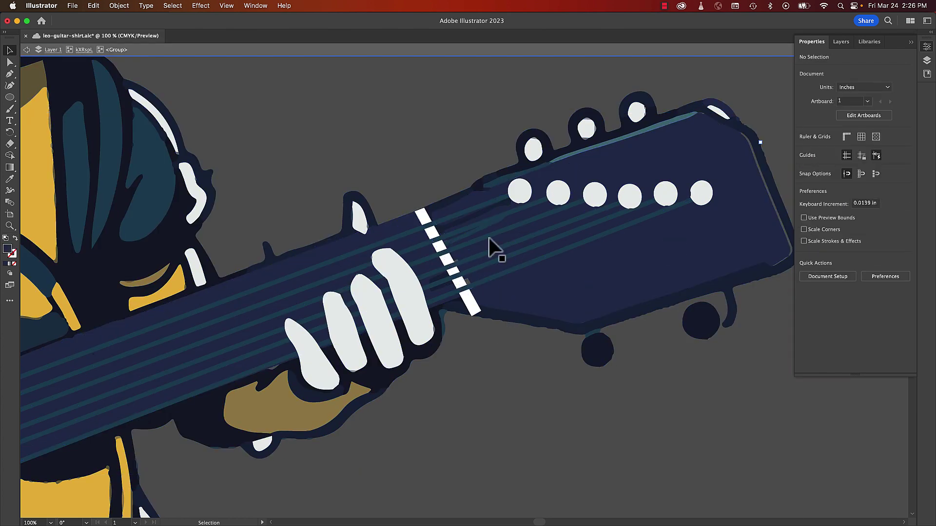
pyautogui.doubleClick(455, 230)
# Try to draw a clean headstock outline with the Pen tool over the existing compound path.
pyautogui.press('p')
pyautogui.click(701, 114)
pyautogui.click(692, 109)
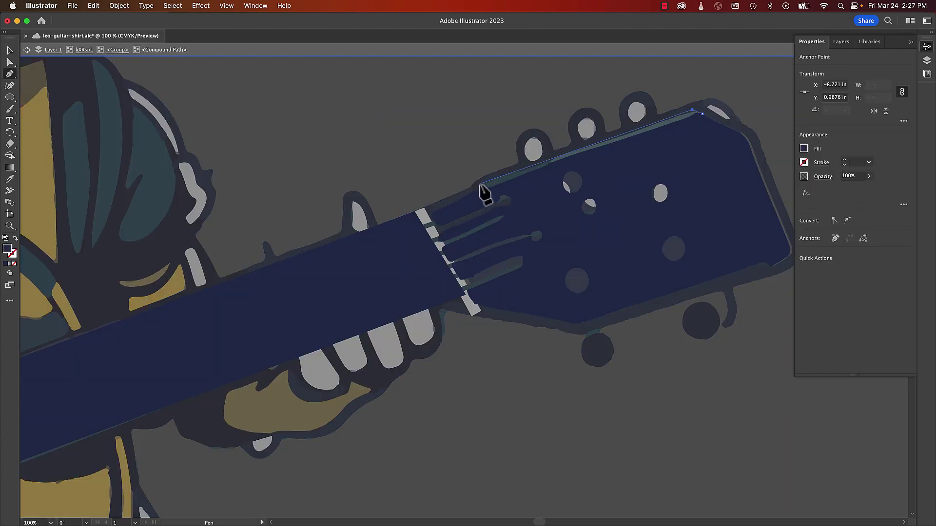
pyautogui.click(480, 183)
pyautogui.click(428, 210)
pyautogui.click(472, 300)
pyautogui.click(560, 308)
pyautogui.click(618, 299)
pyautogui.click(716, 264)
pyautogui.click(764, 232)
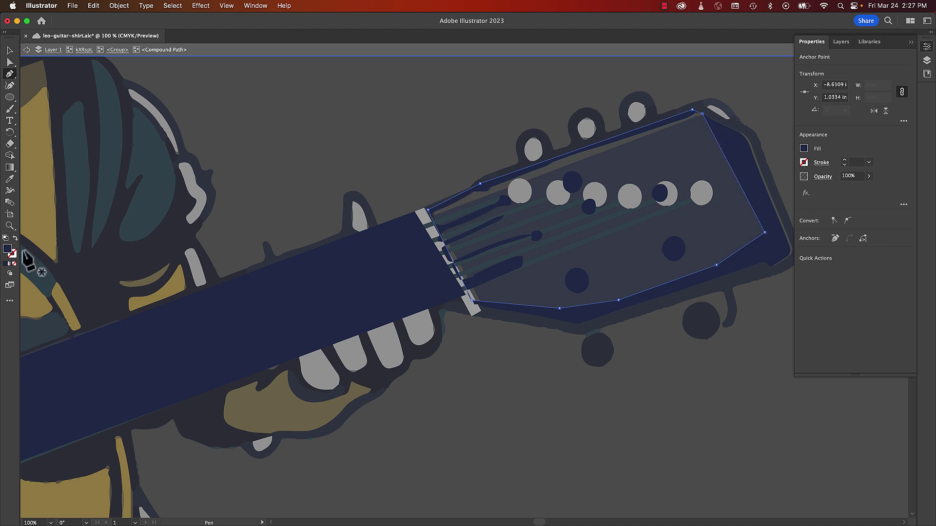
pyautogui.press('super+z')
pyautogui.press('super+z')
pyautogui.press('super+z')
pyautogui.press('super+z')
pyautogui.press('super+z')
pyautogui.press('super+z')
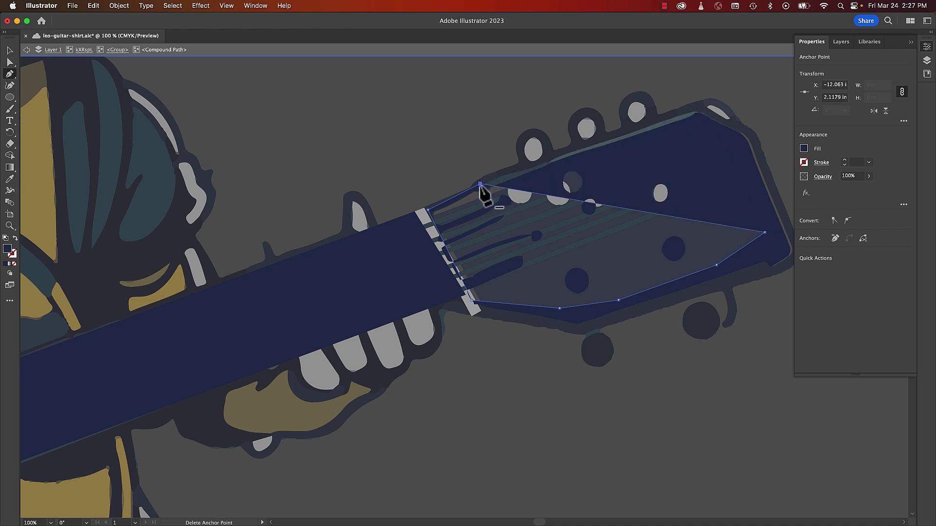
pyautogui.press('super+z')
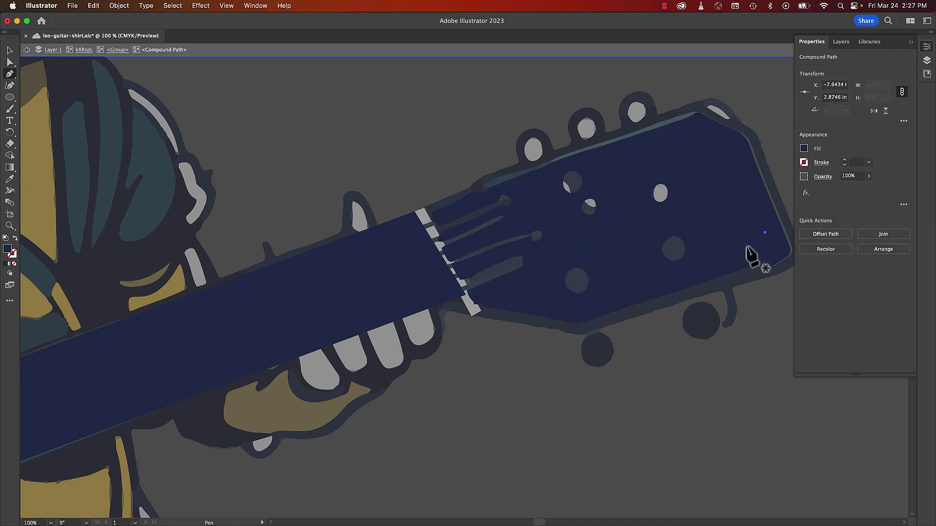
pyautogui.press('super+z')
# Retry the headstock outline with fewer corner points after bringing up the isolated path's layer listing.
pyautogui.click(841, 42)
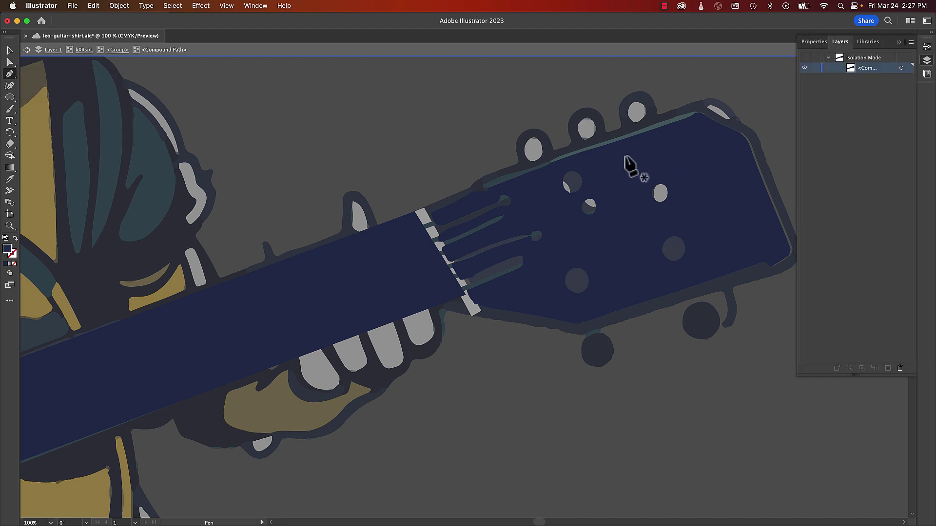
pyautogui.click(693, 110)
pyautogui.click(427, 209)
pyautogui.click(483, 312)
pyautogui.press('super+z')
pyautogui.press('super+z')
pyautogui.press('super+z')
pyautogui.press('super+z')
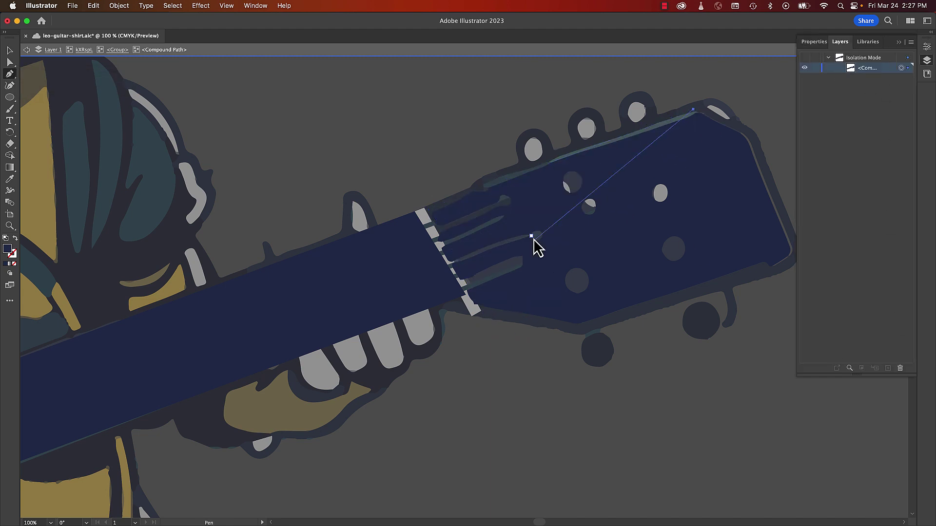
pyautogui.press('super+shift+z')
pyautogui.press('super+shift+z')
# Delete the traced navy headstock shape from the isolated compound path.
pyautogui.click(13, 52)
pyautogui.click(738, 188)
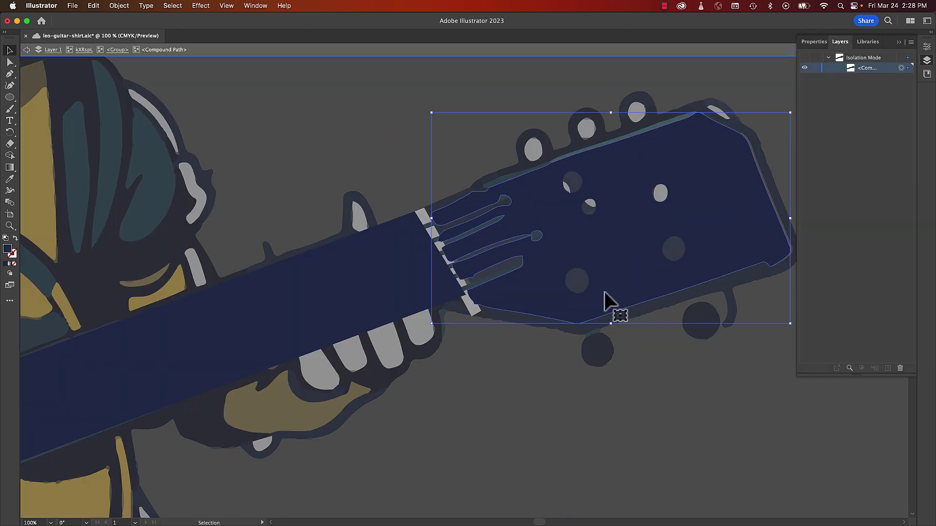
pyautogui.press('BackSpace')
# Redraw the headstock as a closed, straight-edged navy shape with the Pen tool and leave isolation mode.
pyautogui.press('p')
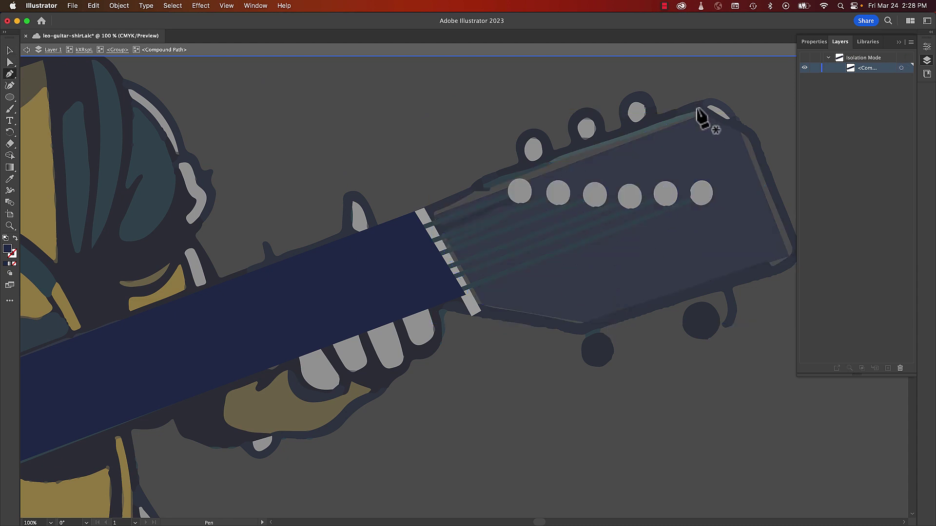
pyautogui.click(696, 107)
pyautogui.click(428, 209)
pyautogui.click(482, 313)
pyautogui.click(583, 327)
pyautogui.click(781, 264)
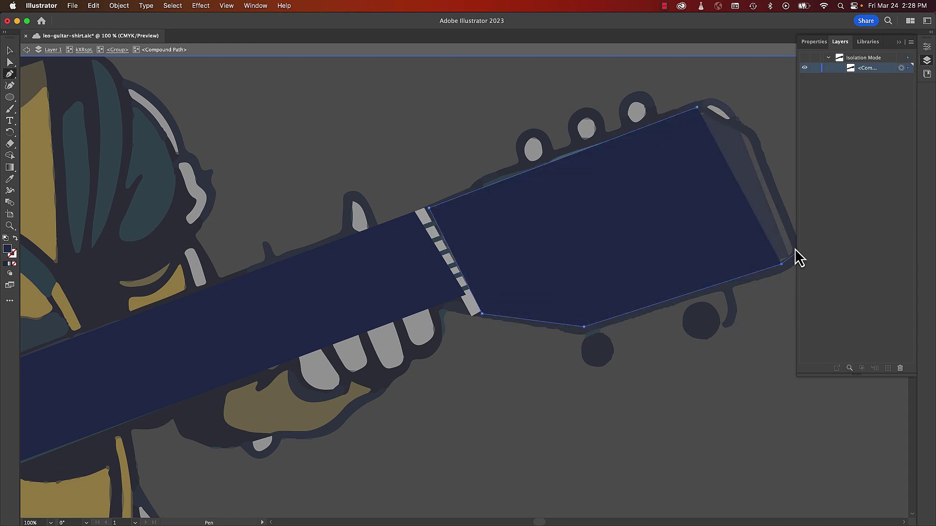
pyautogui.moveTo(794, 255); pyautogui.dragTo(723, 262)
pyautogui.click(723, 262)
pyautogui.click(722, 255)
pyautogui.click(678, 143)
pyautogui.click(656, 131)
pyautogui.click(625, 115)
pyautogui.press('v')
pyautogui.doubleClick(284, 105)
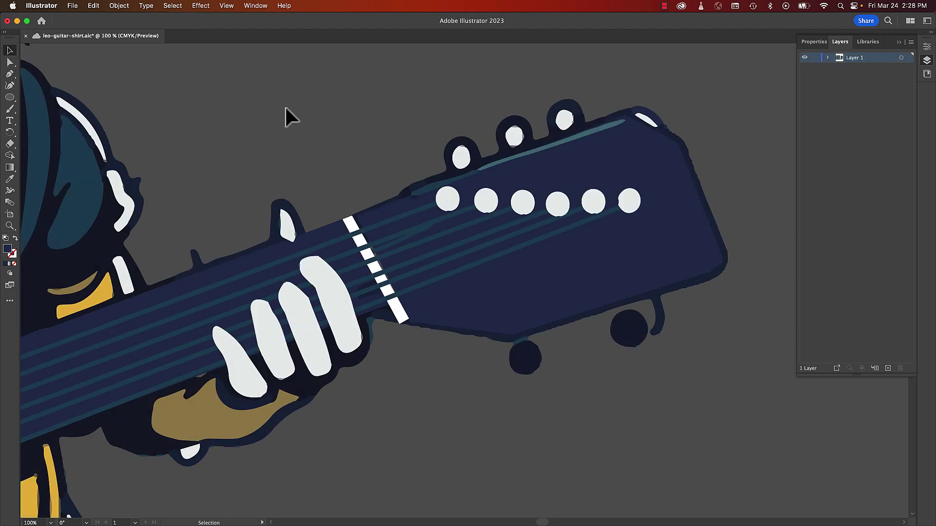
# Delete the leftover stray string fragment just beside the guitar nut.
pyautogui.doubleClick(390, 248)
pyautogui.doubleClick(390, 249)
pyautogui.doubleClick(391, 249)
pyautogui.press('BackSpace')
# Delete the two dark round tuning pegs beneath the headstock.
pyautogui.doubleClick(463, 362)
pyautogui.doubleClick(628, 328)
pyautogui.doubleClick(629, 330)
pyautogui.press('BackSpace')
pyautogui.doubleClick(522, 349)
pyautogui.press('BackSpace')
pyautogui.doubleClick(521, 344)
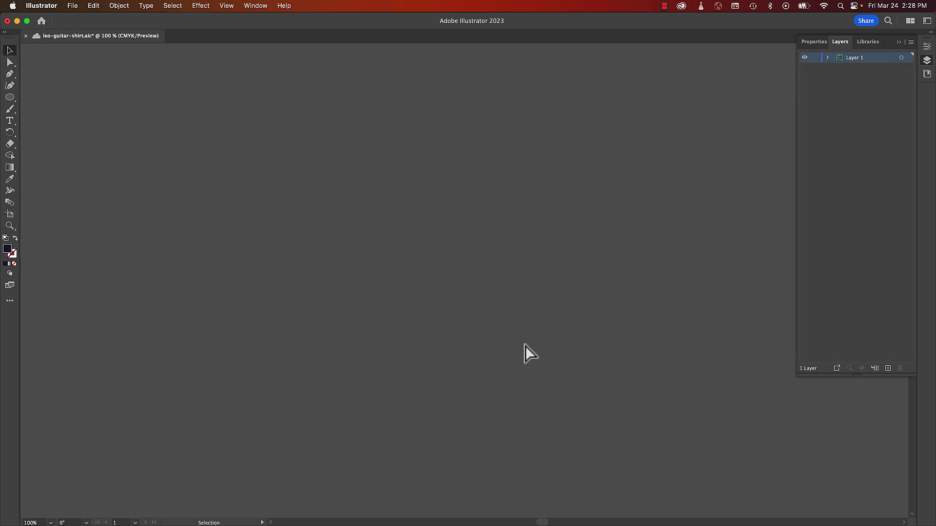
# Simplify the hooked peg stem beneath the headstock by removing anchor points from the outline with the Pen tool.
pyautogui.click(657, 331)
pyautogui.click(12, 77)
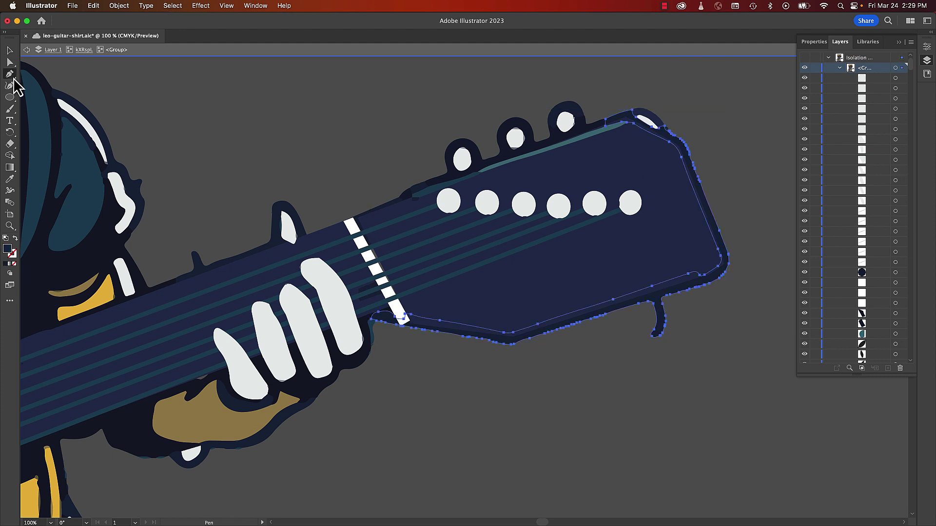
pyautogui.click(651, 302)
pyautogui.click(660, 302)
pyautogui.click(653, 338)
pyautogui.click(660, 335)
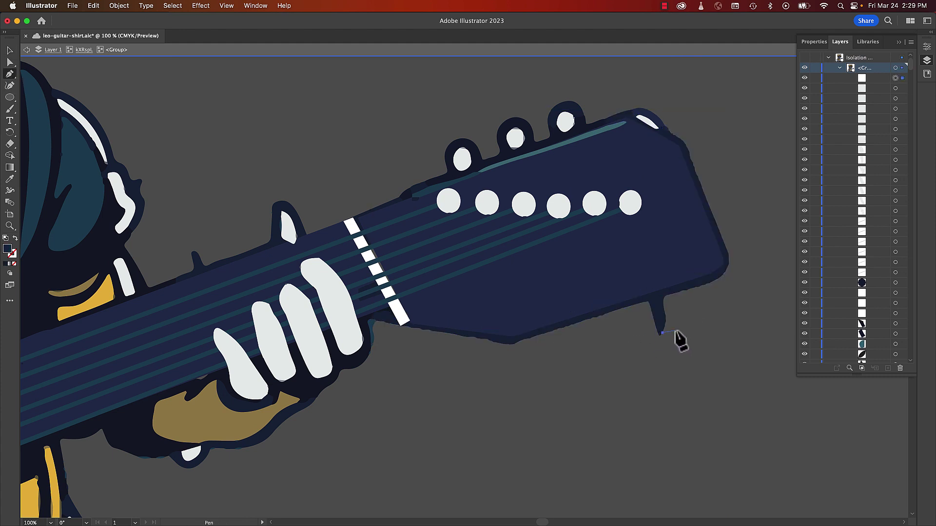
pyautogui.press('super+z')
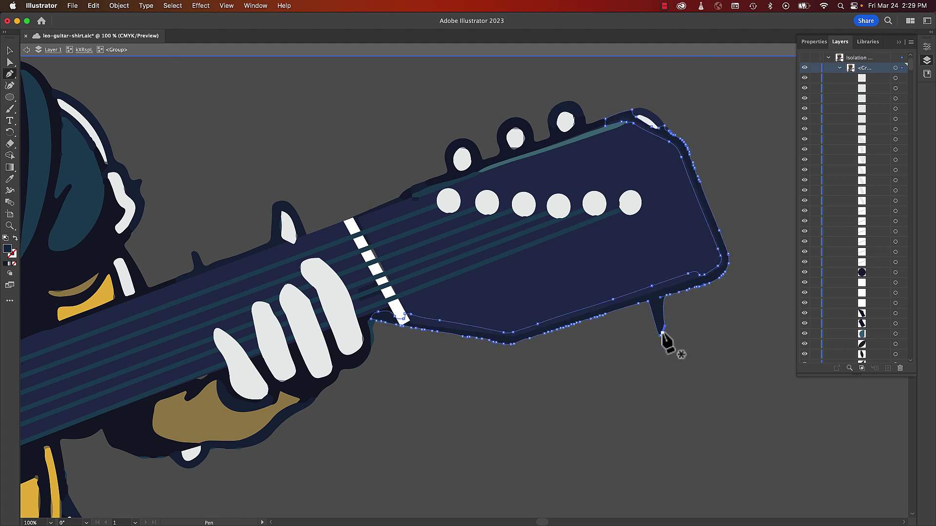
# Delete the peg stem's leftover tip from the headstock outline in isolation mode.
pyautogui.press('super+shift+a')
pyautogui.press('z')
pyautogui.click(662, 328)
pyautogui.click(660, 326)
pyautogui.press('v')
pyautogui.doubleClick(201, 239)
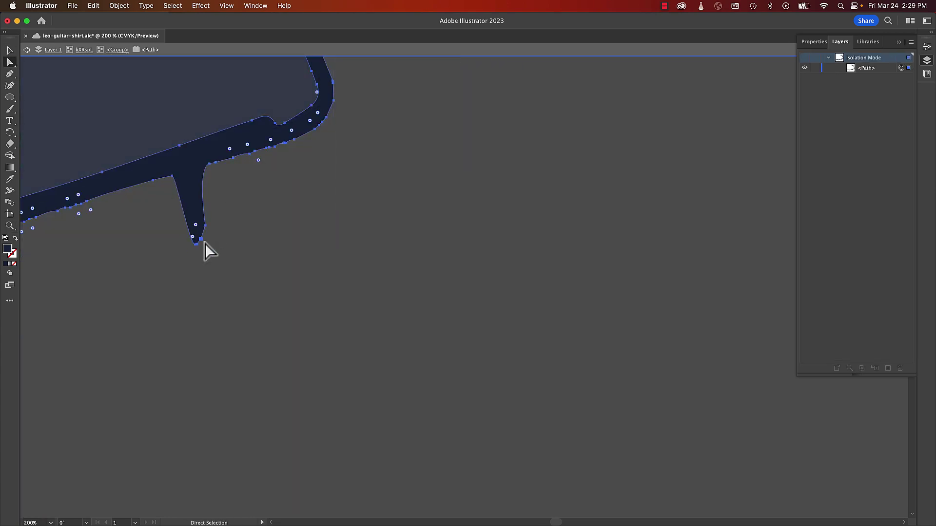
pyautogui.press('Delete')
pyautogui.press('Escape')
# Compare the original tiger image with the cleaned vector artwork and delete the original image.
pyautogui.press('super+minus')
pyautogui.press('super+minus')
pyautogui.press('super+minus')
pyautogui.press('super+minus')
pyautogui.press('super+minus')
pyautogui.press('super+minus')
pyautogui.press('super+minus')
pyautogui.press('super+minus')
pyautogui.press('super+minus')
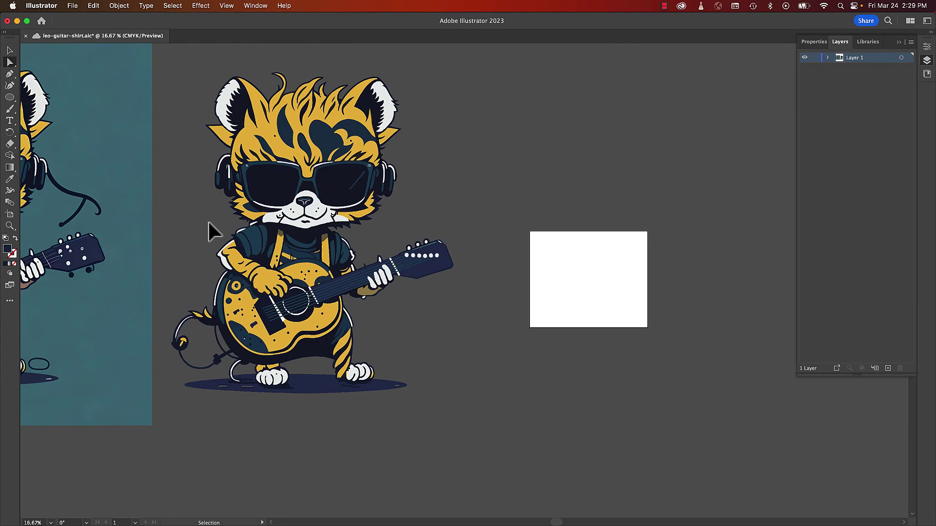
pyautogui.press('z')
pyautogui.moveTo(90, 142); pyautogui.dragTo(166, 162)
pyautogui.moveTo(471, 360); pyautogui.dragTo(404, 280)
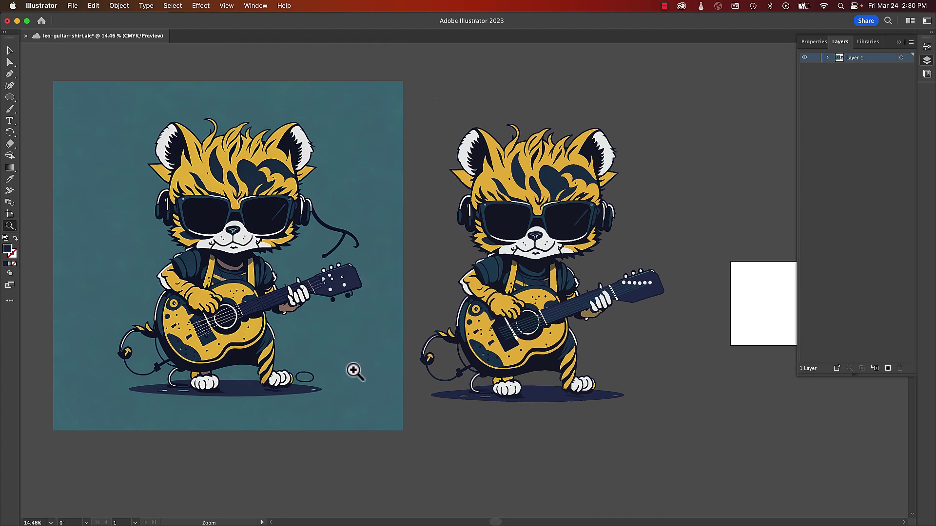
pyautogui.press('v')
pyautogui.click(348, 354)
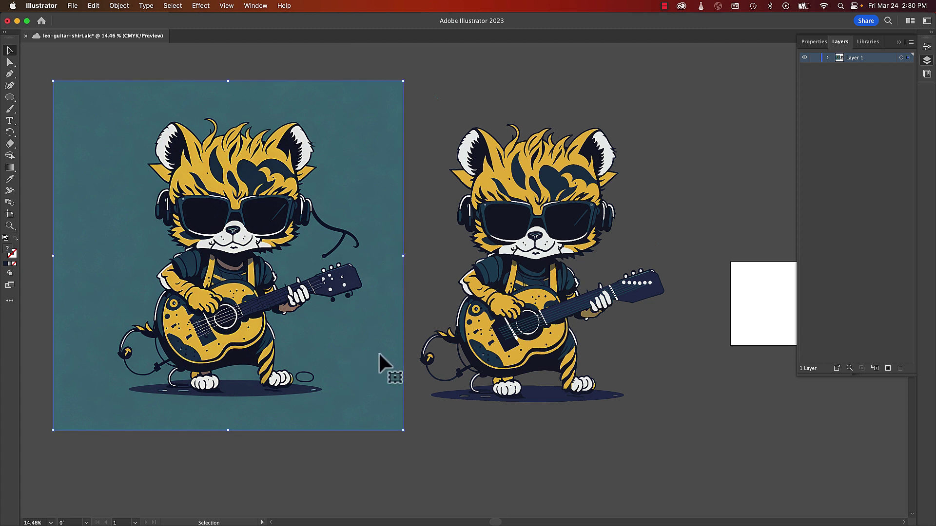
pyautogui.press('Delete')
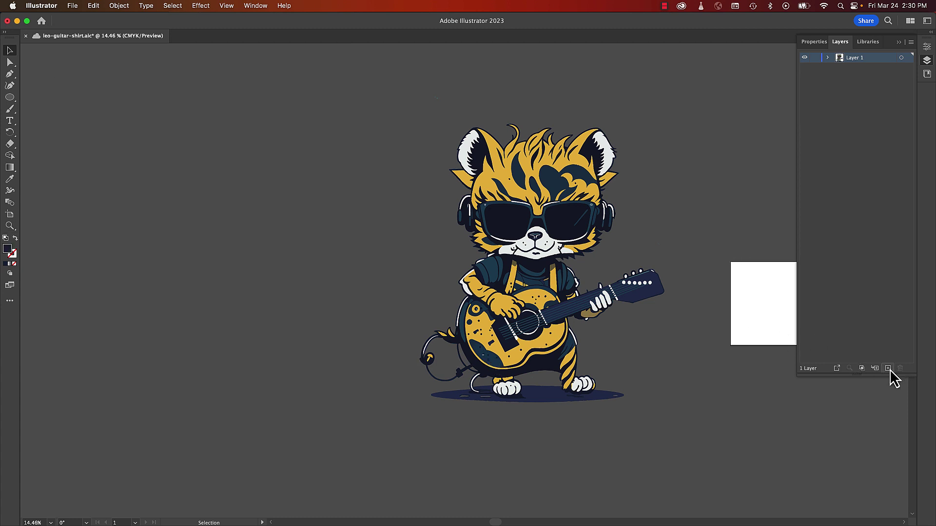
# Add a new layer beneath Layer 1 and draw a large background rectangle behind the tiger.
pyautogui.moveTo(878, 57); pyautogui.dragTo(876, 99)
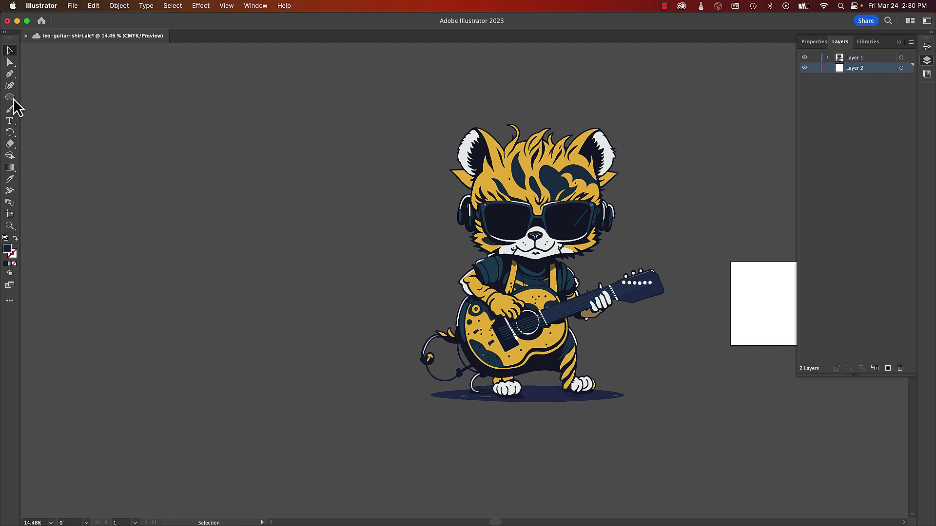
pyautogui.moveTo(13, 99); pyautogui.dragTo(78, 98)
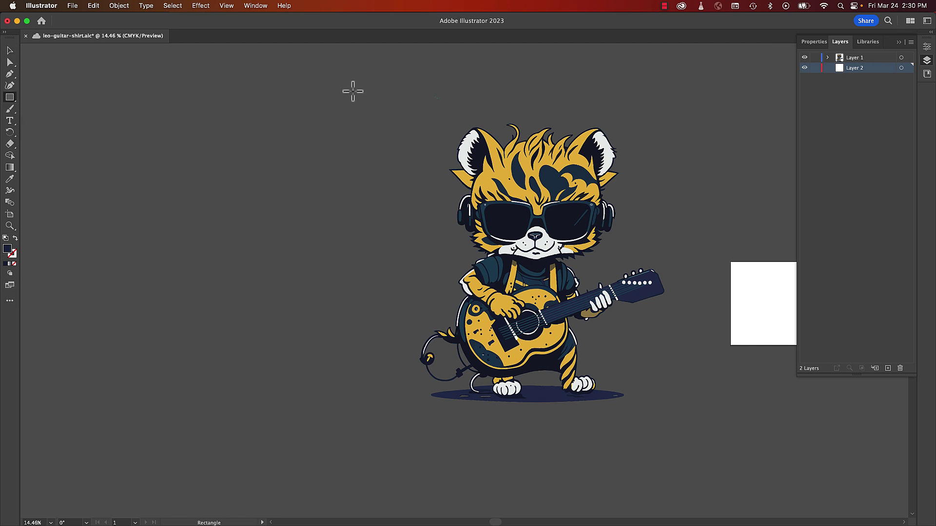
pyautogui.moveTo(353, 88)
pyautogui.mouseDown()
pyautogui.moveTo(685, 393)
pyautogui.moveTo(705, 444)
pyautogui.mouseUp()
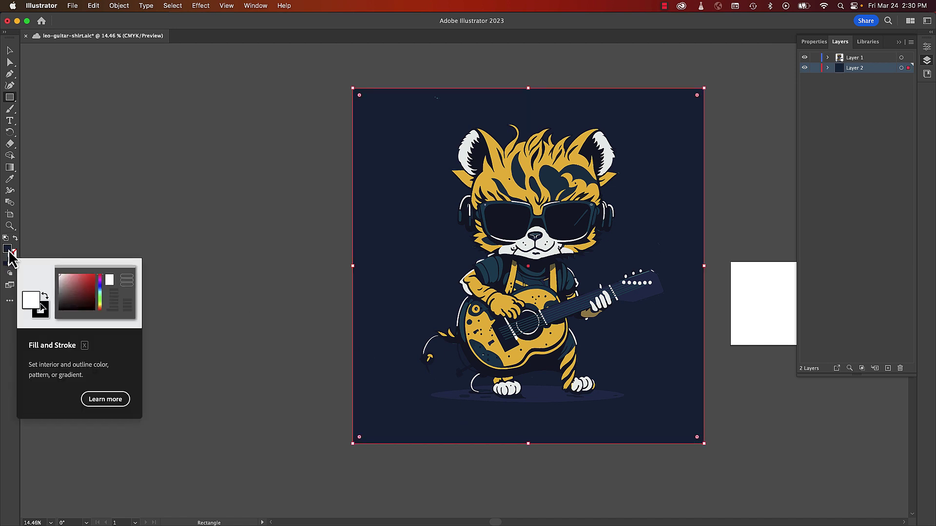
# Set the background rectangle's fill colour to olive 7c6908.
pyautogui.doubleClick(8, 252)
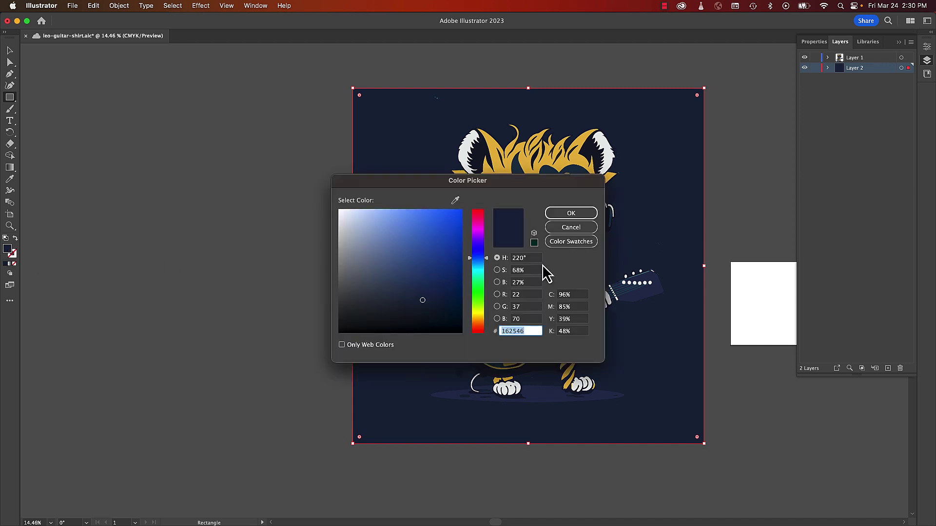
pyautogui.moveTo(488, 194); pyautogui.dragTo(198, 134)
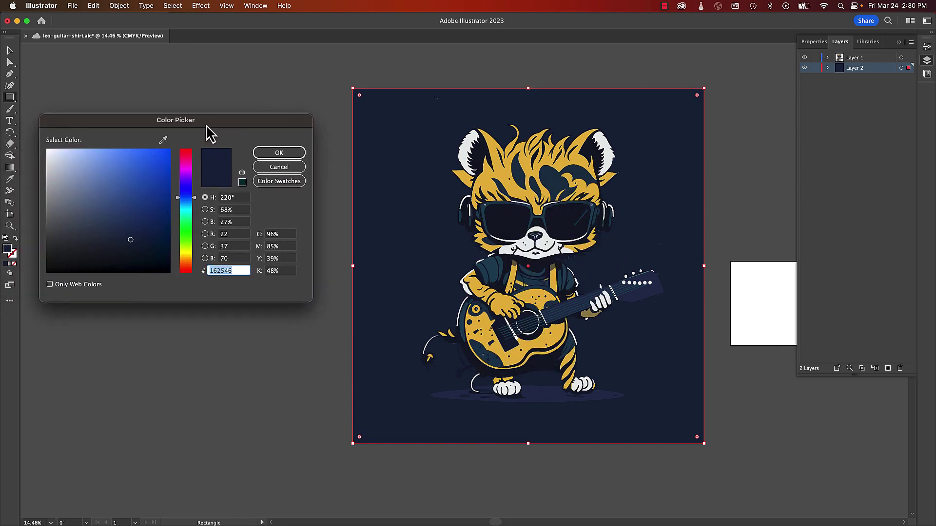
pyautogui.click(188, 185)
pyautogui.moveTo(189, 179)
pyautogui.mouseDown()
pyautogui.moveTo(190, 159)
pyautogui.moveTo(197, 295)
pyautogui.moveTo(191, 250)
pyautogui.mouseUp()
pyautogui.moveTo(147, 218)
pyautogui.mouseDown()
pyautogui.moveTo(155, 199)
pyautogui.moveTo(163, 213)
pyautogui.mouseUp()
pyautogui.moveTo(189, 249)
pyautogui.mouseDown()
pyautogui.moveTo(190, 282)
pyautogui.moveTo(191, 257)
pyautogui.mouseUp()
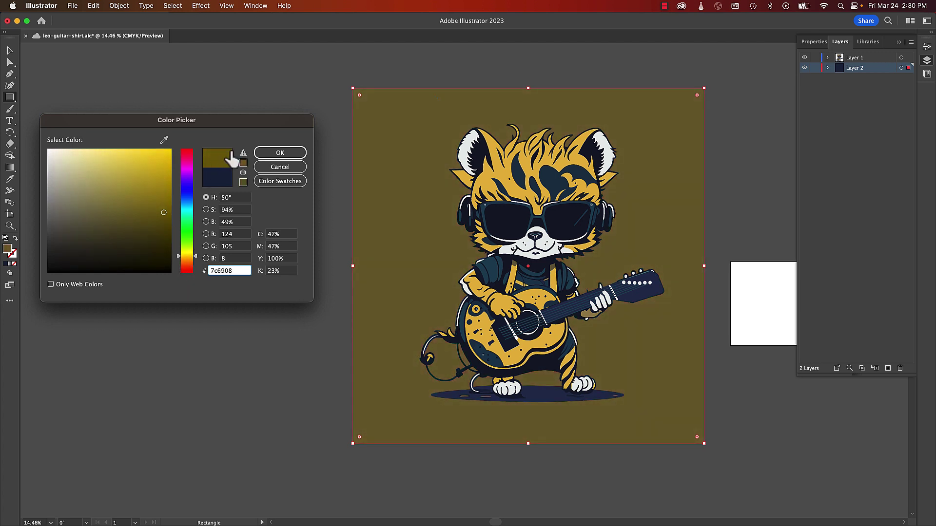
pyautogui.click(274, 152)
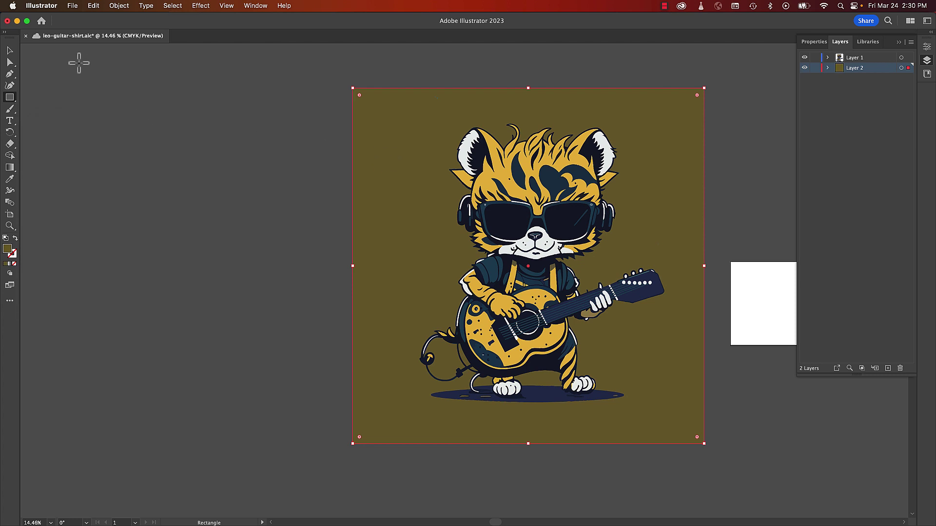
# Delete the background rectangle and draw a tall olive ellipse behind the tiger in its place.
pyautogui.click(10, 51)
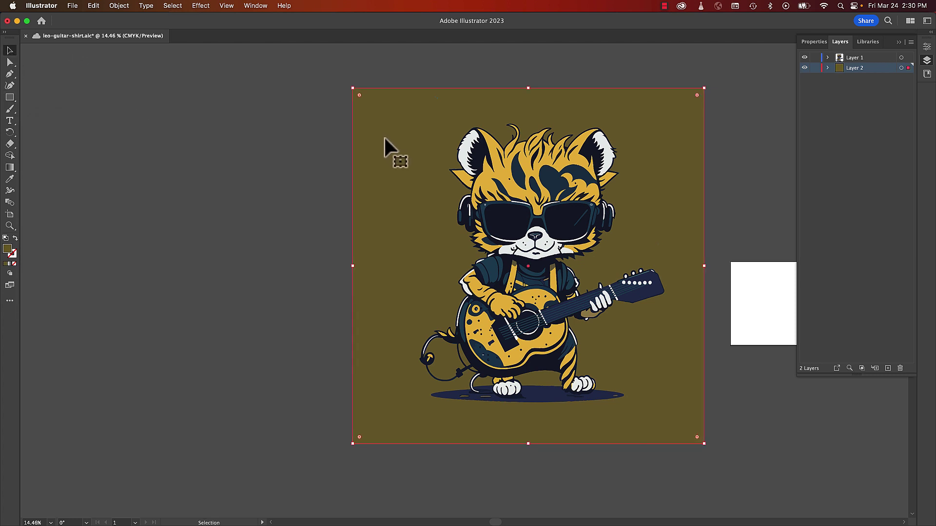
pyautogui.press('Delete')
pyautogui.moveTo(7, 100); pyautogui.dragTo(49, 117)
pyautogui.moveTo(420, 81); pyautogui.dragTo(637, 472)
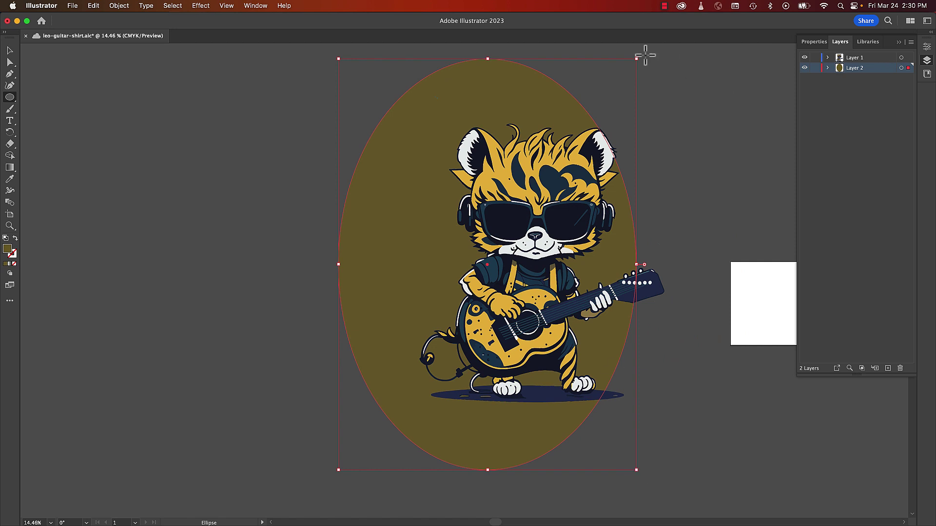
# Rotate the background ellipse clockwise, move it to centre it behind the tiger, and deselect it.
pyautogui.moveTo(636, 58); pyautogui.dragTo(761, 146)
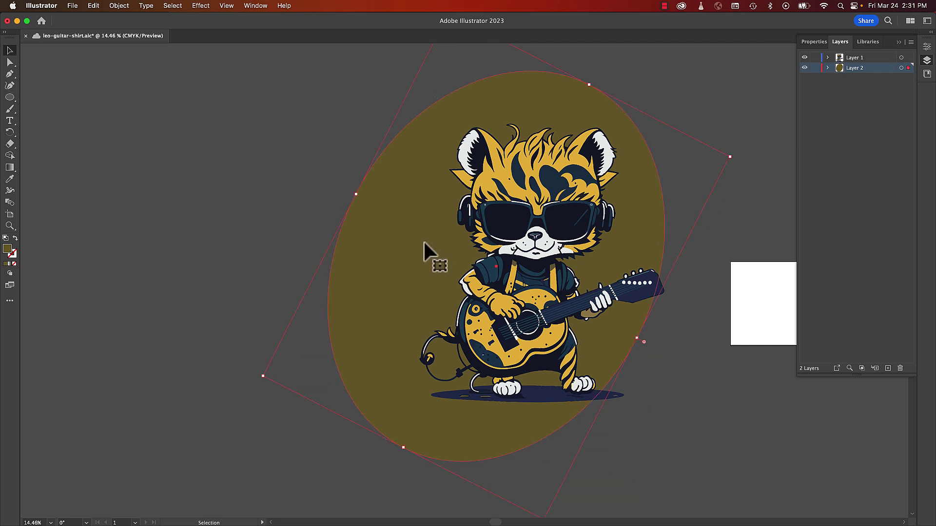
pyautogui.moveTo(422, 240); pyautogui.dragTo(466, 258)
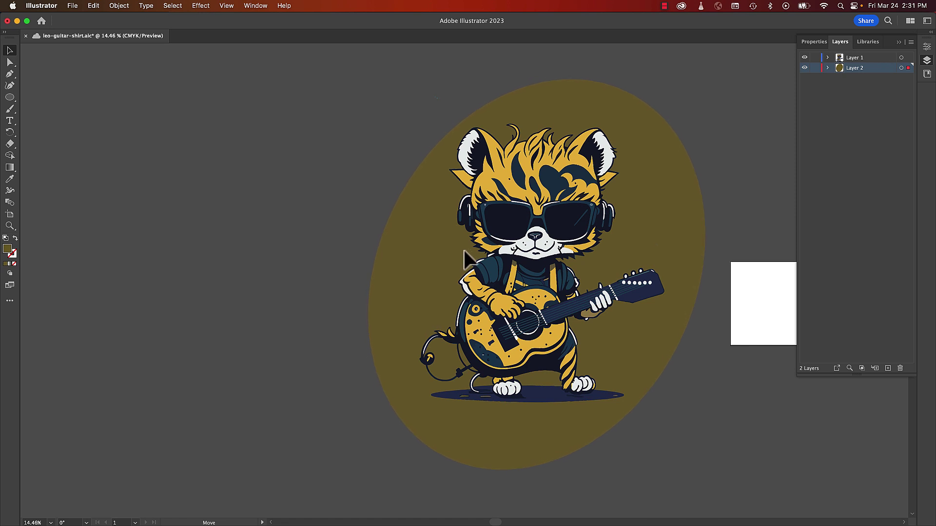
pyautogui.doubleClick(654, 157)
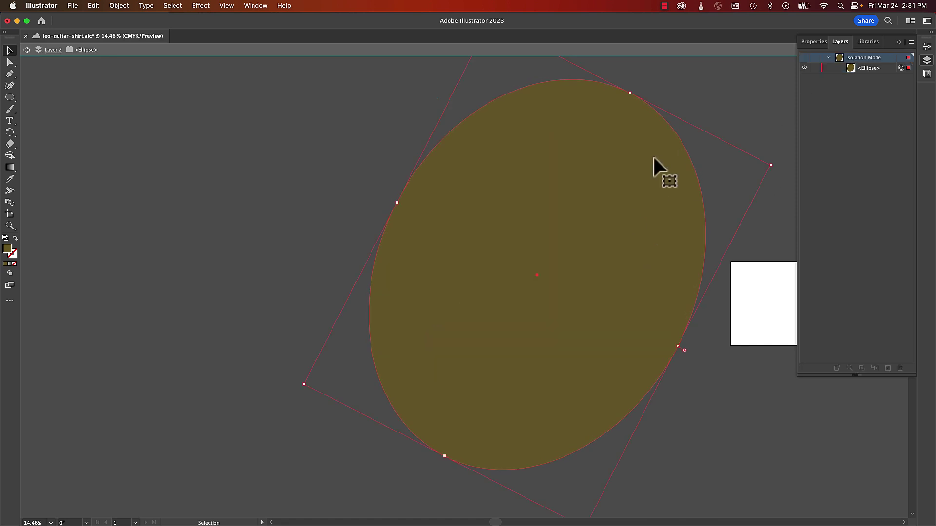
pyautogui.click(378, 146)
pyautogui.doubleClick(372, 167)
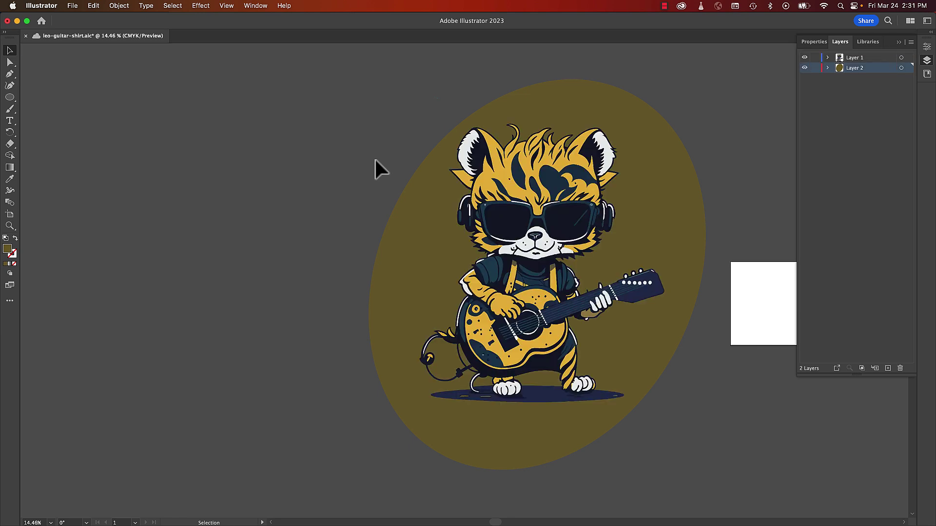
# Give the olive background ellipse a white ffffff stroke.
pyautogui.click(400, 230)
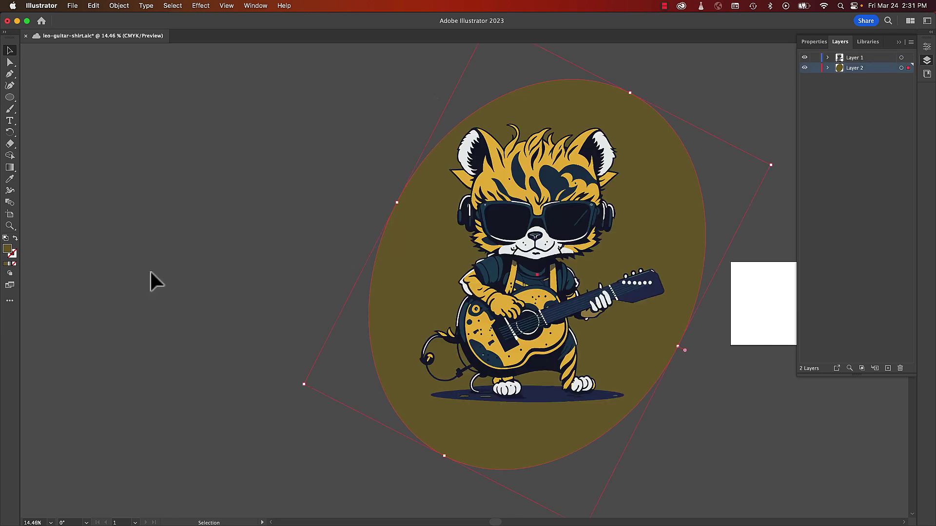
pyautogui.doubleClick(14, 255)
pyautogui.moveTo(130, 216); pyautogui.dragTo(23, 123)
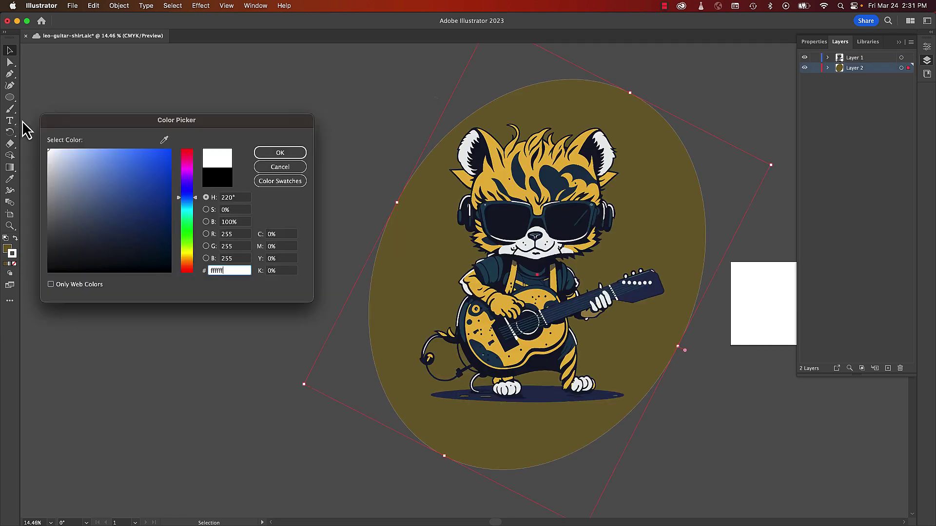
pyautogui.click(279, 156)
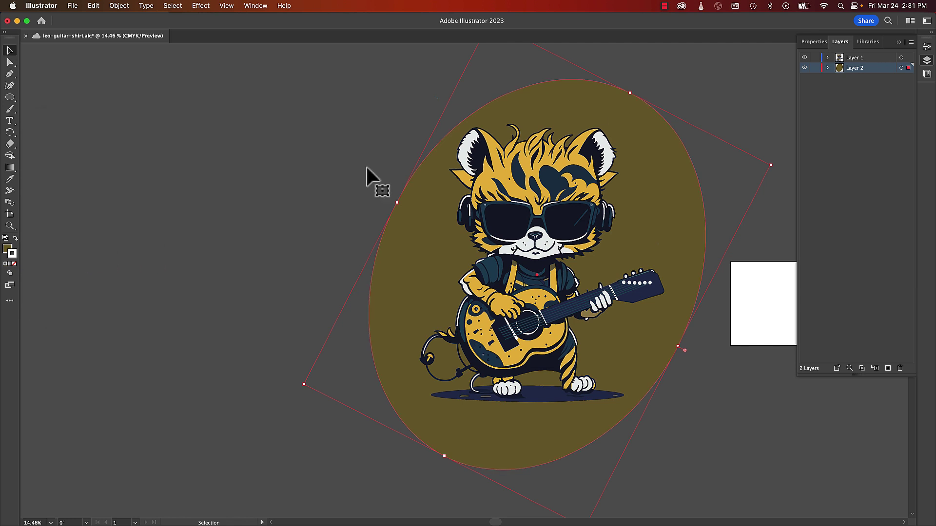
# Set the background ellipse's stroke weight to 80 pt and deselect it.
pyautogui.click(814, 41)
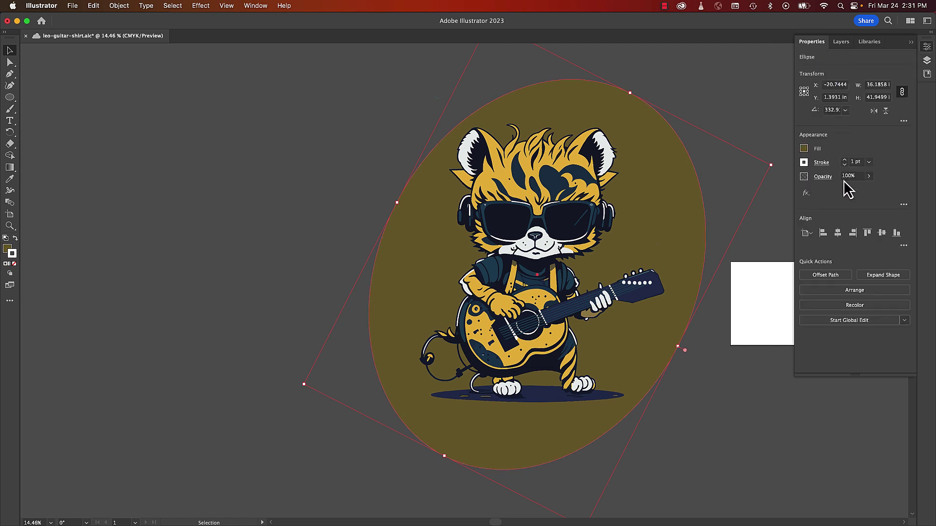
pyautogui.click(868, 163)
pyautogui.click(886, 356)
pyautogui.click(869, 161)
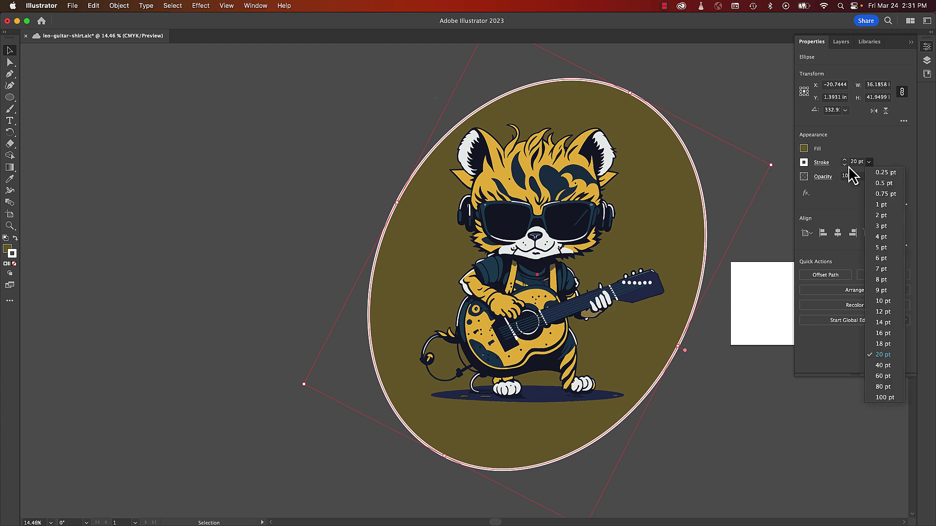
pyautogui.click(887, 398)
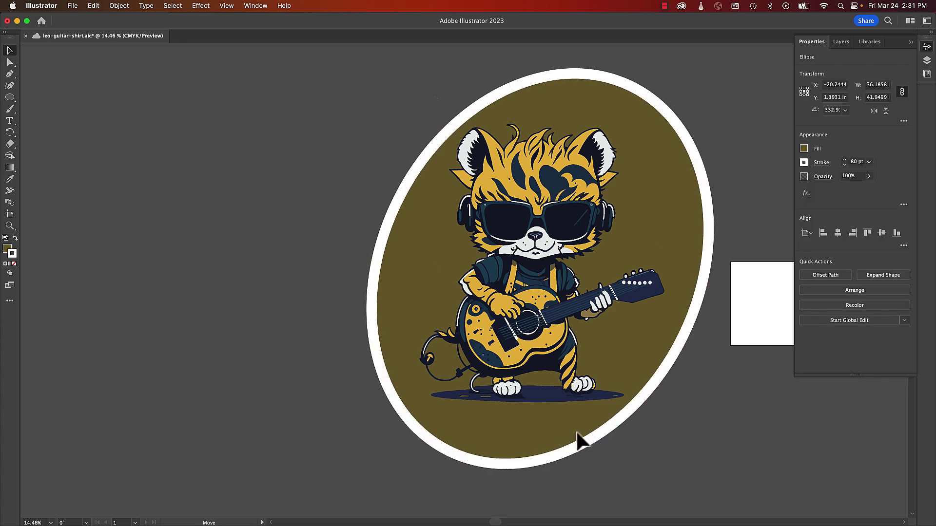
pyautogui.click(200, 329)
# Move the white-outlined ellipse slightly down and to the left behind the tiger.
pyautogui.moveTo(765, 467); pyautogui.dragTo(550, 441)
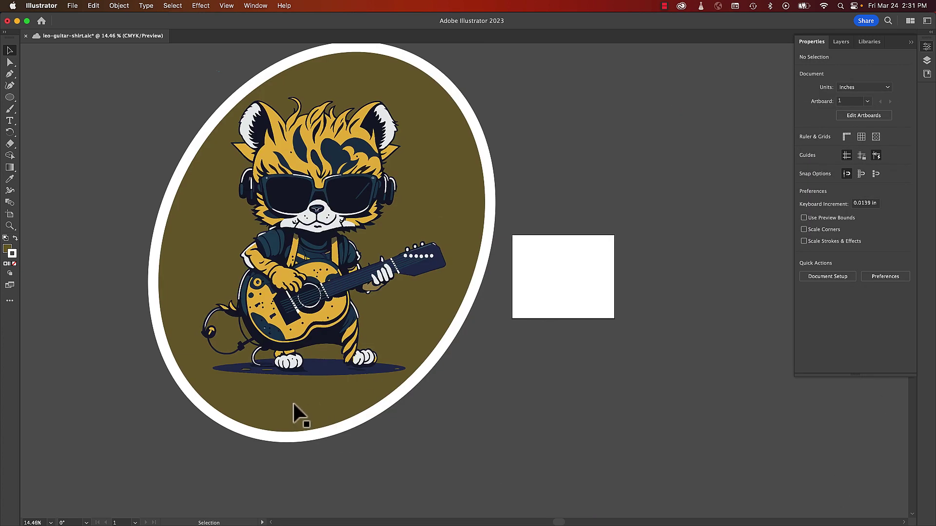
pyautogui.moveTo(297, 402); pyautogui.dragTo(289, 407)
pyautogui.click(566, 460)
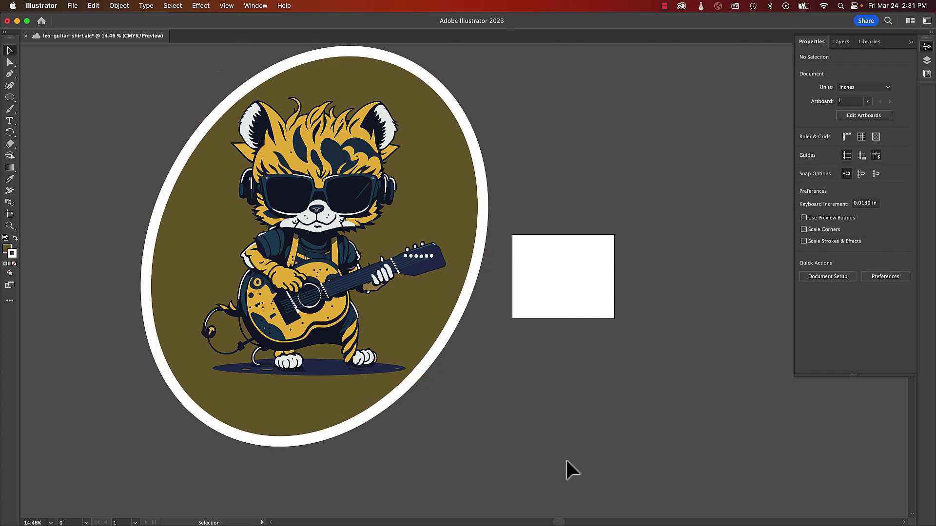
pyautogui.scroll(1, 451, 367)
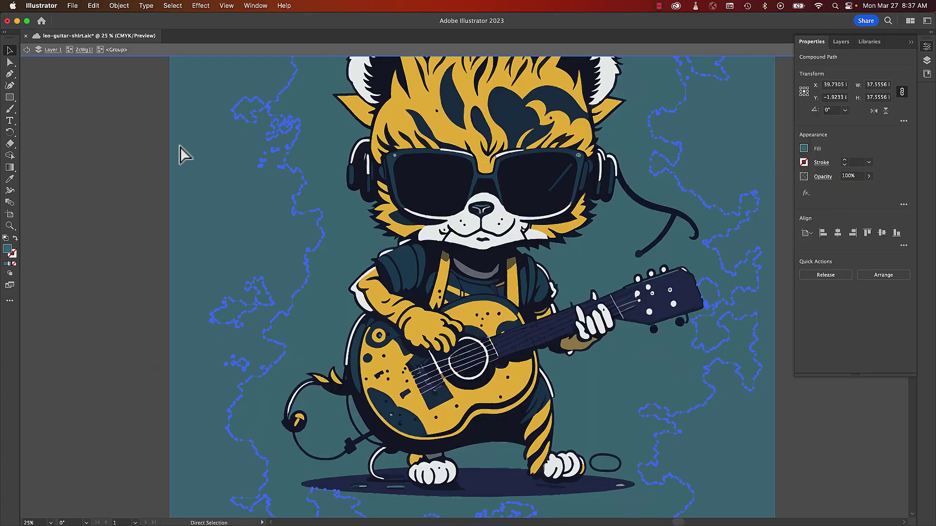
# Delete the old traced tiger with its teal square background and exit isolation mode.
pyautogui.press('super+minus')
pyautogui.press('super+minus')
pyautogui.press('super+minus')
pyautogui.click(662, 165)
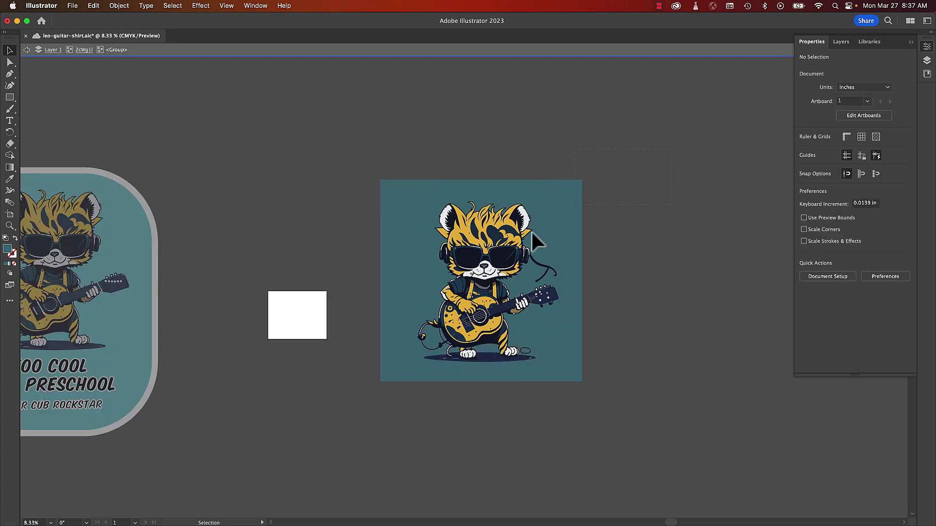
pyautogui.moveTo(296, 397); pyautogui.dragTo(296, 397)
pyautogui.press('Delete')
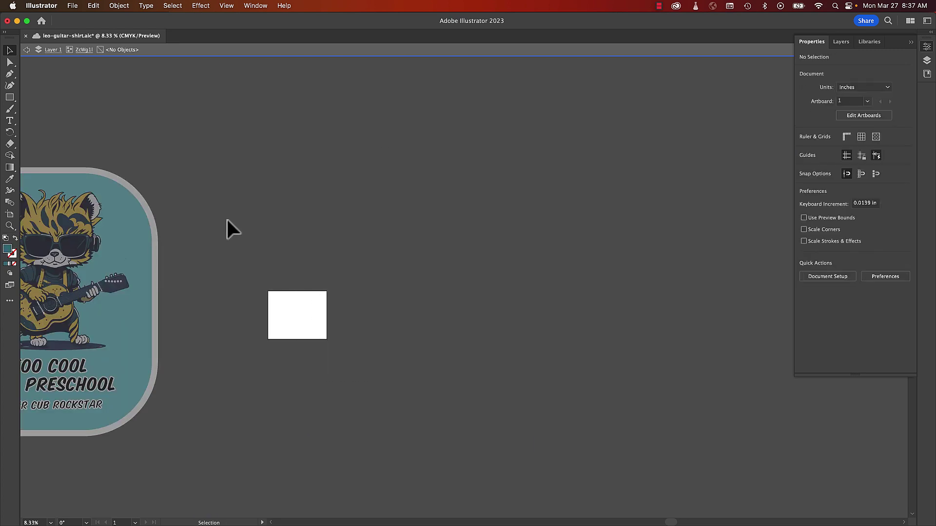
pyautogui.doubleClick(227, 219)
# Examine the rounded blue badge design with the tiger and the lettering TOO COOL FOR PRESCHOOL.
pyautogui.moveTo(136, 241); pyautogui.dragTo(485, 219)
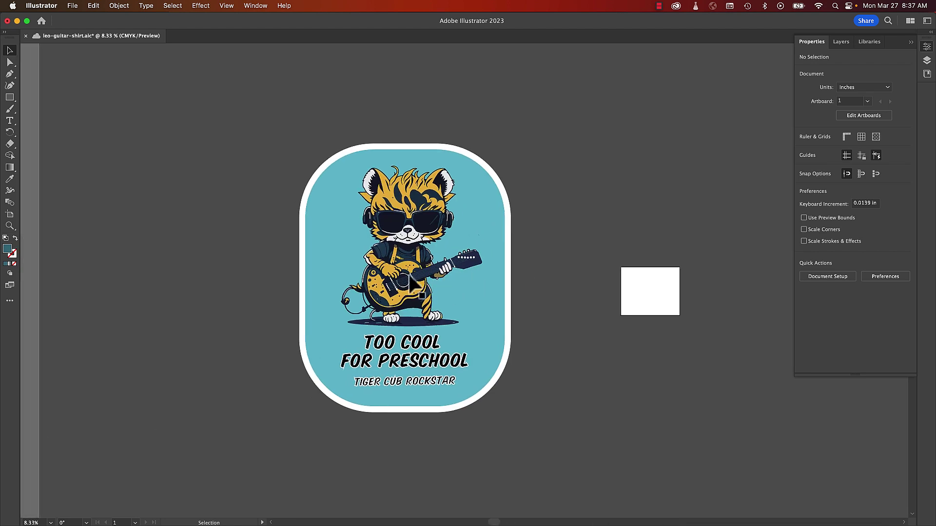
pyautogui.press('z')
pyautogui.click(446, 280)
pyautogui.click(446, 280)
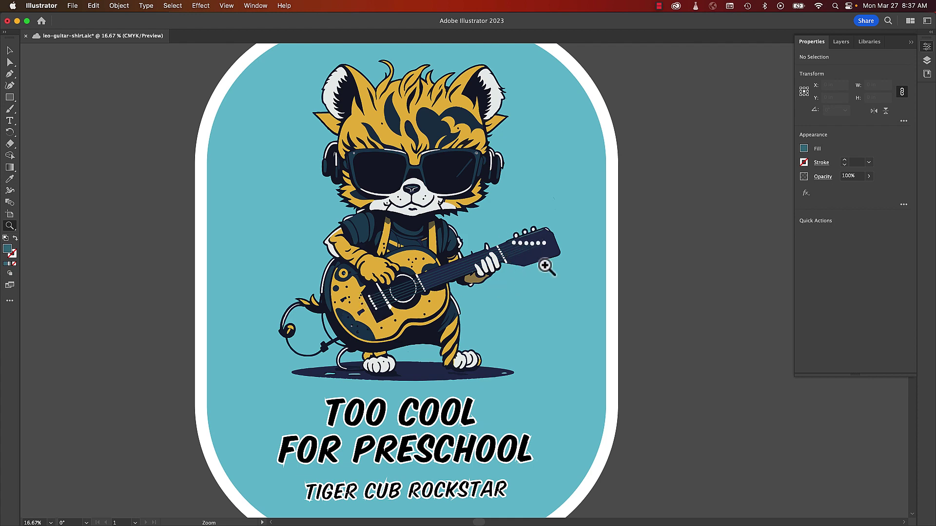
pyautogui.moveTo(426, 358); pyautogui.dragTo(374, 299)
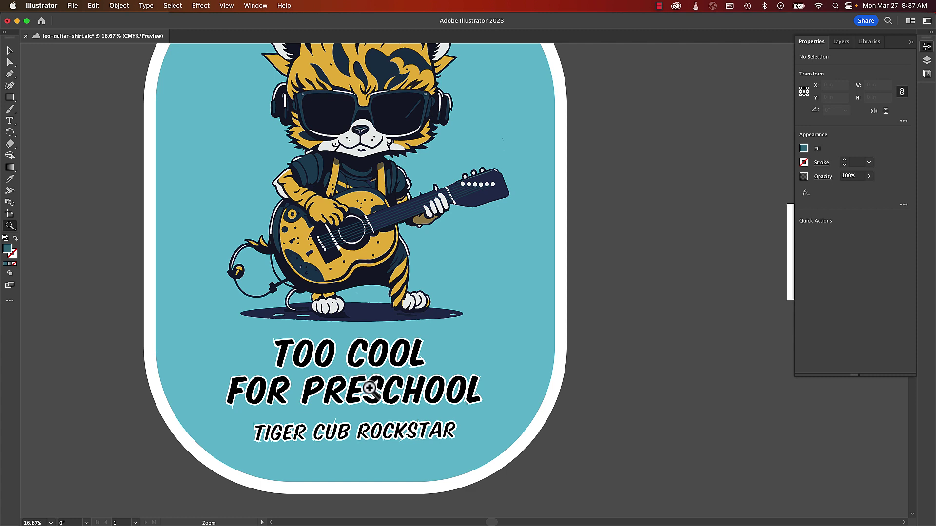
pyautogui.scroll(2, 475, 381)
pyautogui.scroll(5, 475, 381)
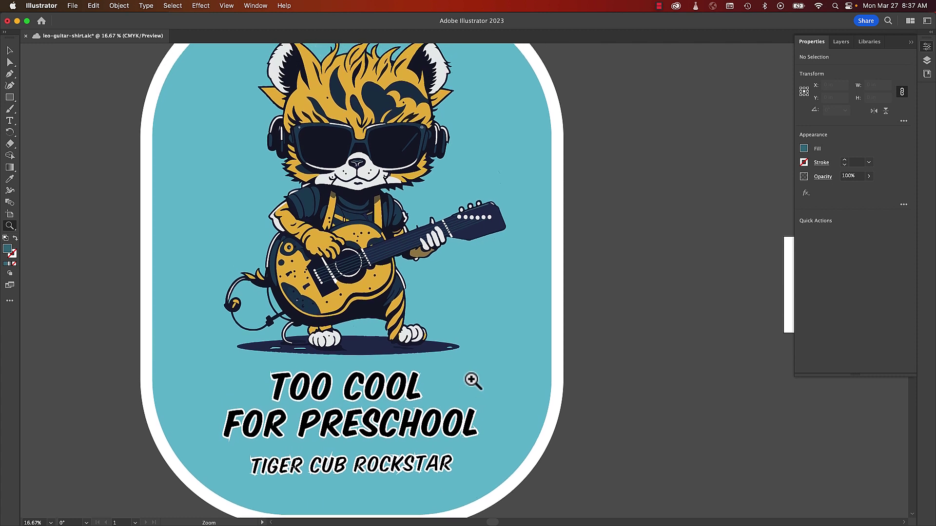
pyautogui.press('super+minus')
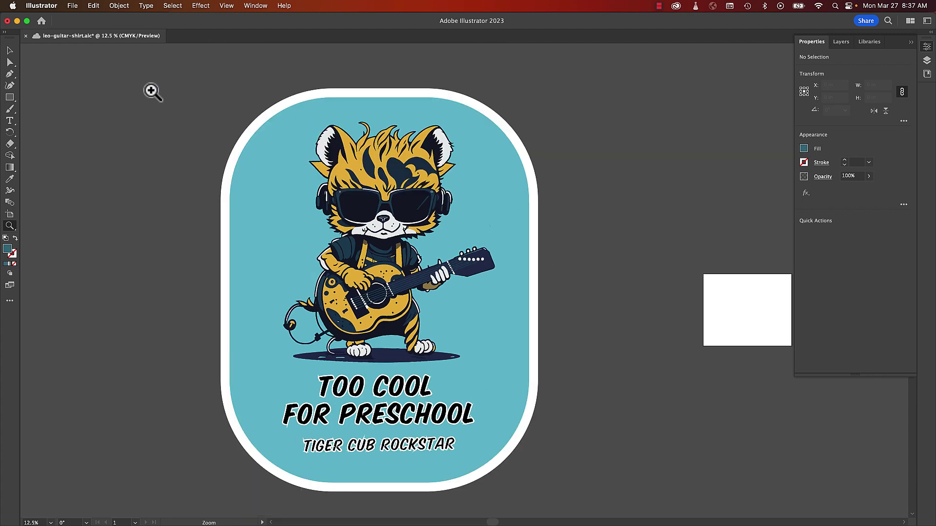
pyautogui.click(12, 51)
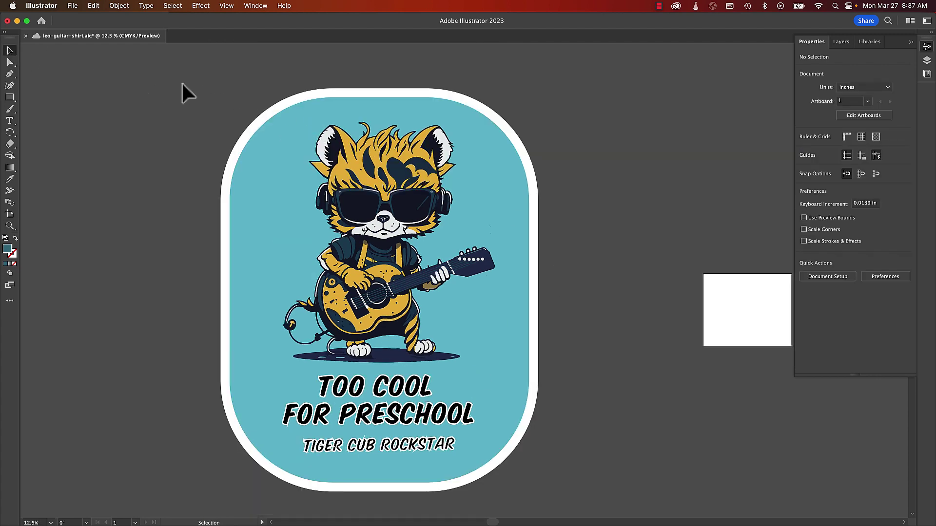
pyautogui.scroll(-3, 560, 429)
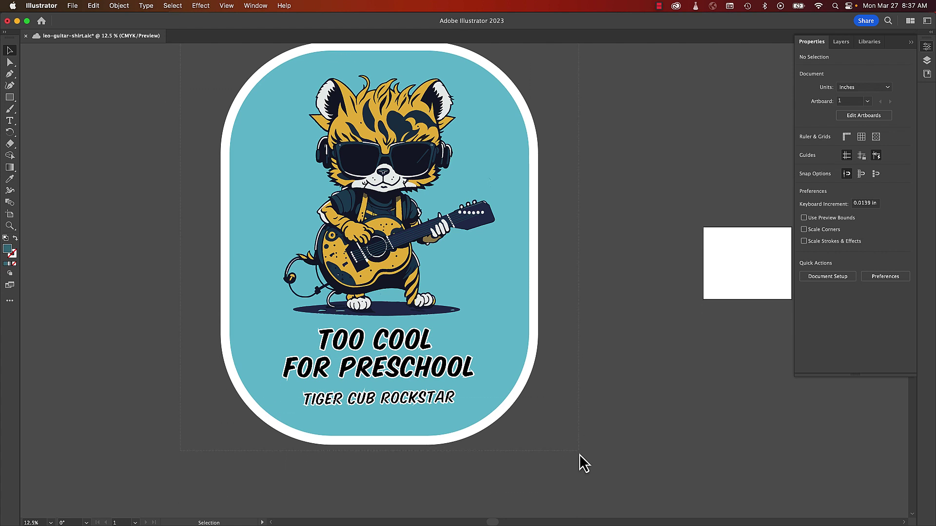
pyautogui.press('super+a')
pyautogui.click(603, 406)
pyautogui.scroll(2, 609, 391)
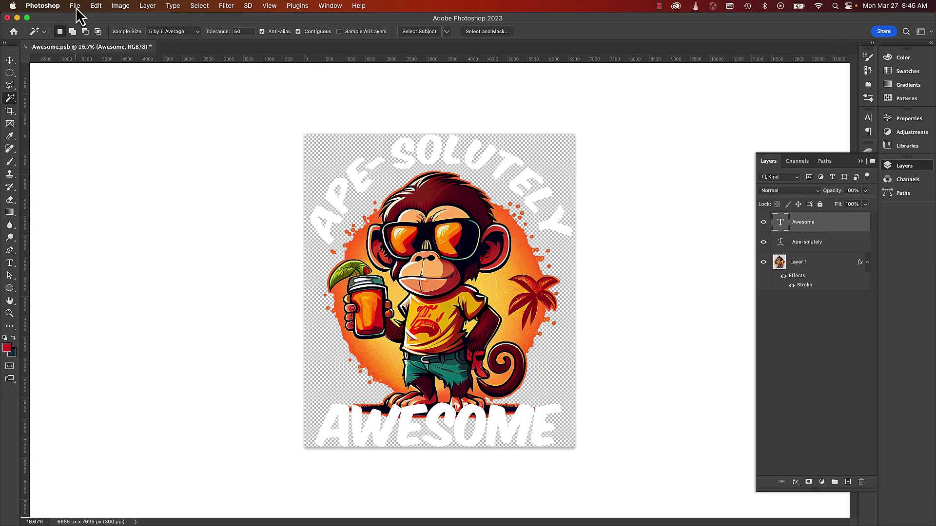
# In Photoshop, create a new 2704 x 2704 px document at 72 ppi from the Clipboard preset.
pyautogui.click(76, 6)
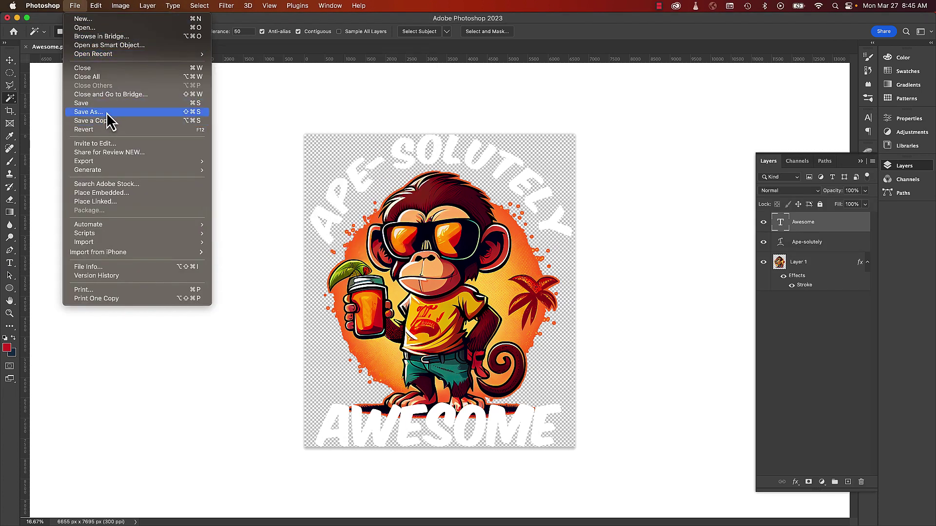
pyautogui.click(99, 20)
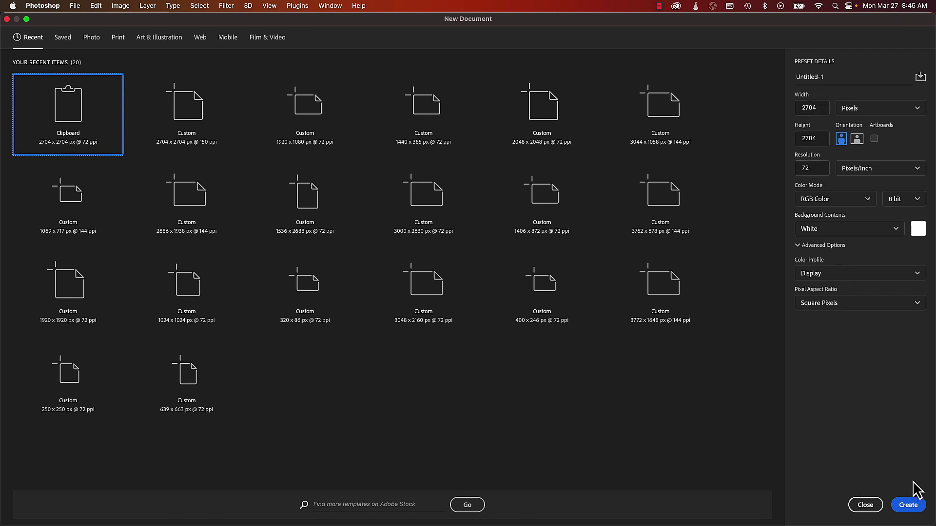
pyautogui.click(907, 505)
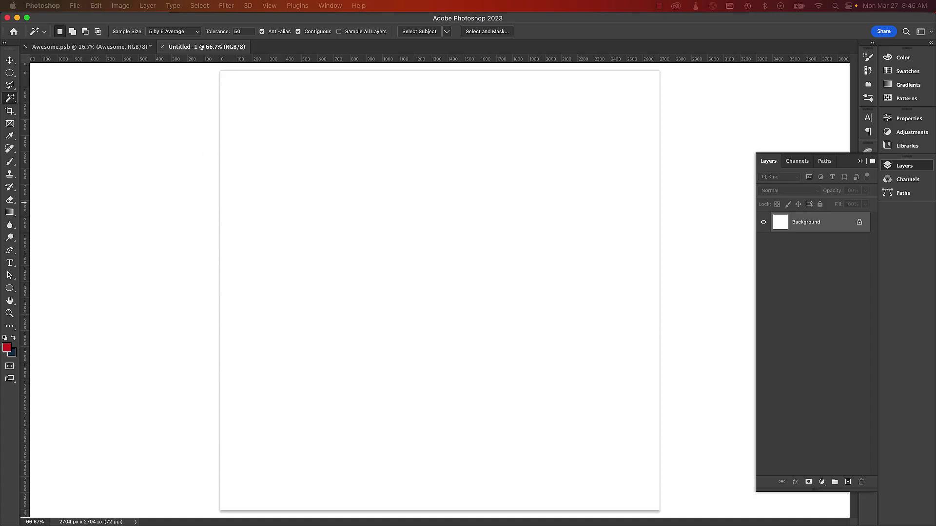
# Paste the original tiger guitarist image into the new 72 ppi document.
pyautogui.click(369, 207)
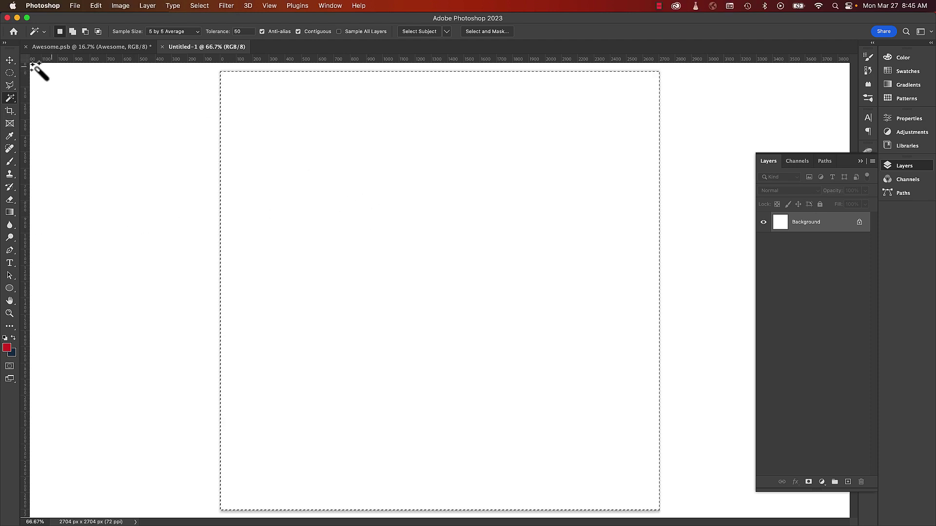
pyautogui.click(11, 73)
pyautogui.click(9, 60)
pyautogui.press('super+d')
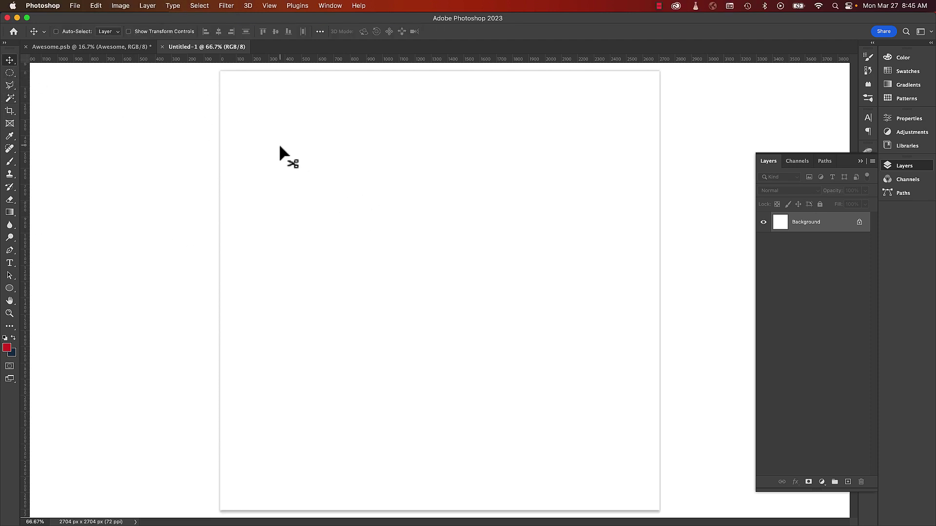
pyautogui.press('super+v')
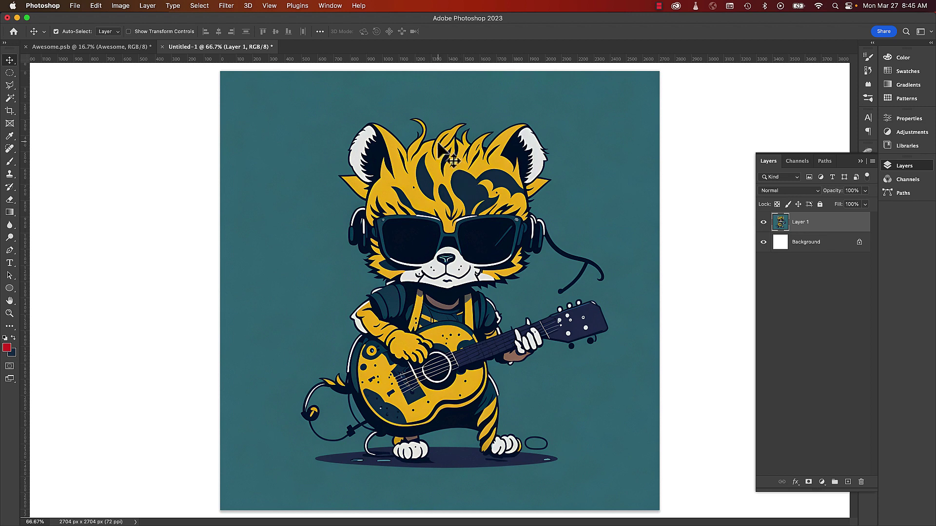
# Examine the pixel quality of the tiger's hair edges in the 72 ppi document up close.
pyautogui.press('z')
pyautogui.click(434, 149)
pyautogui.click(393, 148)
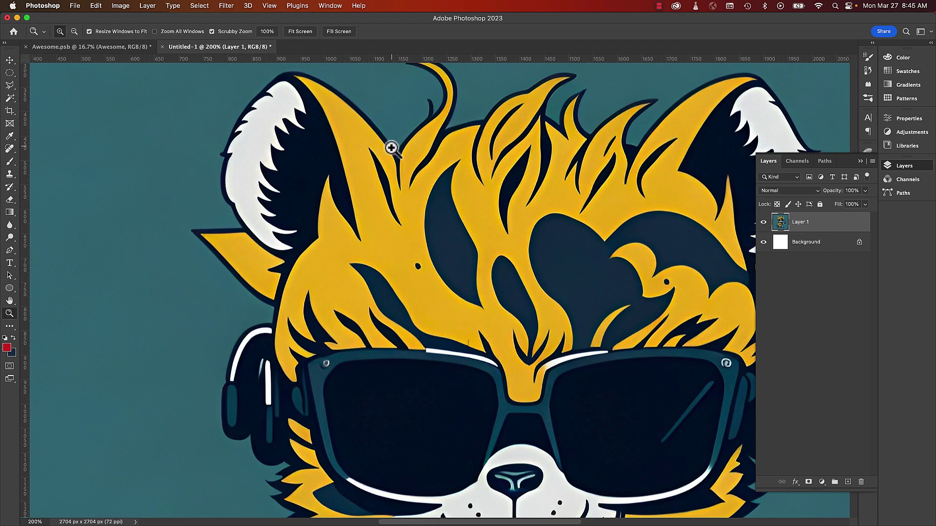
pyautogui.click(397, 146)
pyautogui.click(398, 145)
pyautogui.click(397, 145)
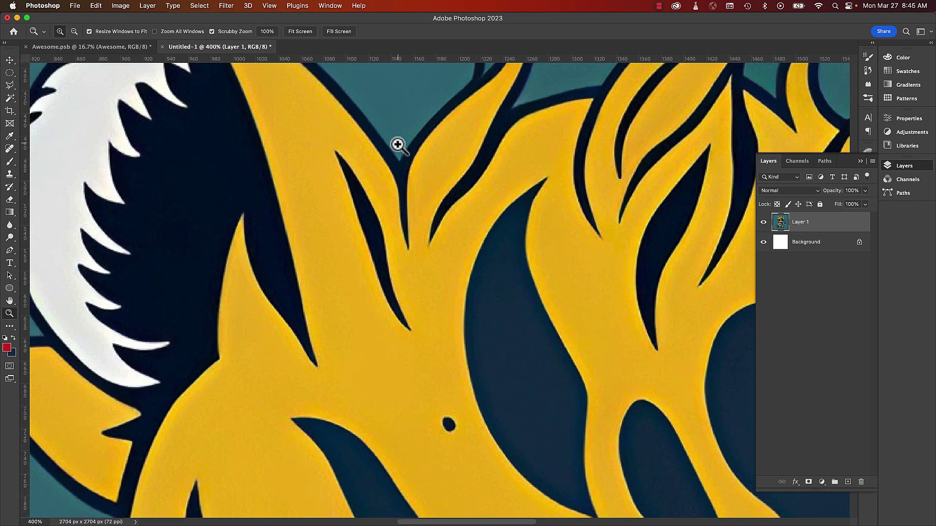
pyautogui.click(397, 145)
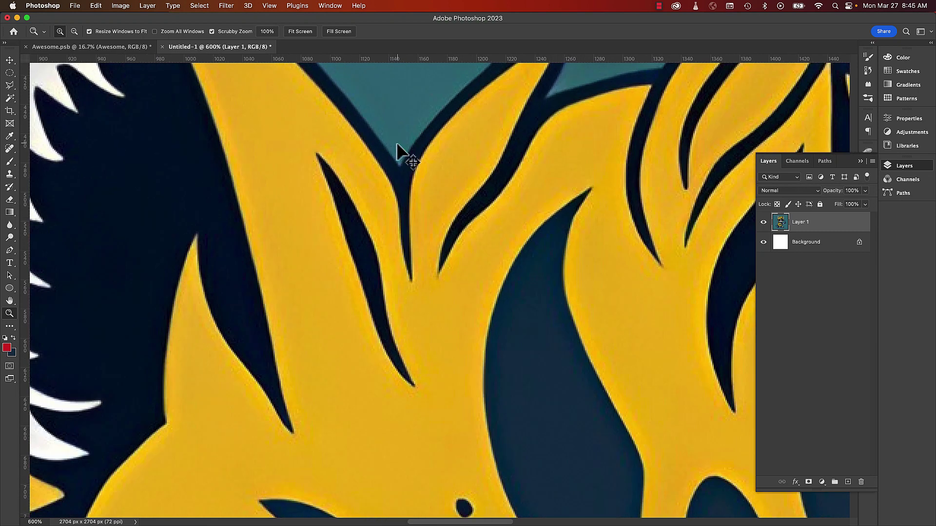
pyautogui.press('v')
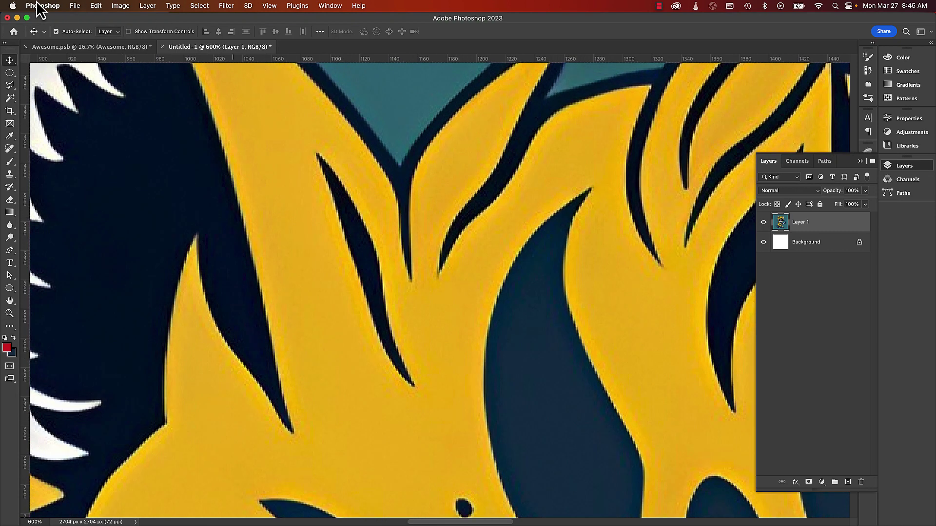
# Create a second 2704 x 2704 px document with the resolution set to 150 pixels/inch.
pyautogui.click(75, 6)
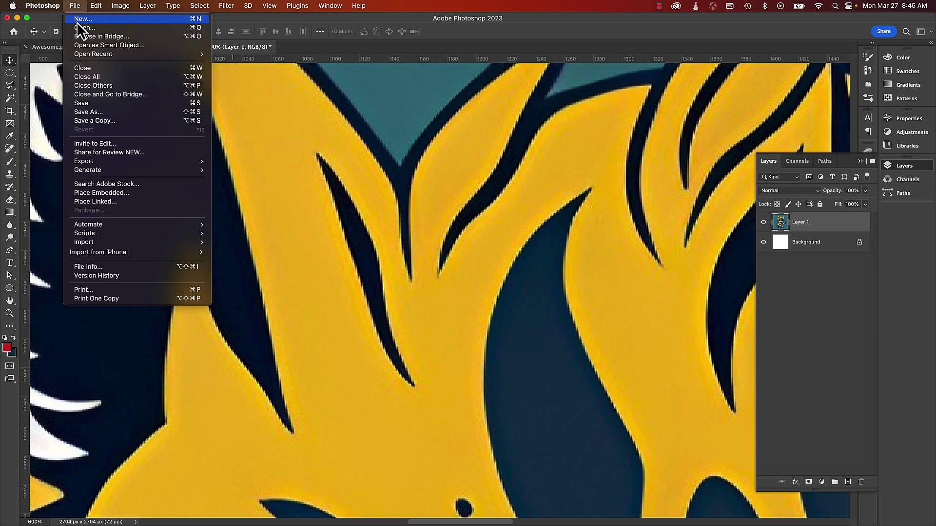
pyautogui.click(85, 19)
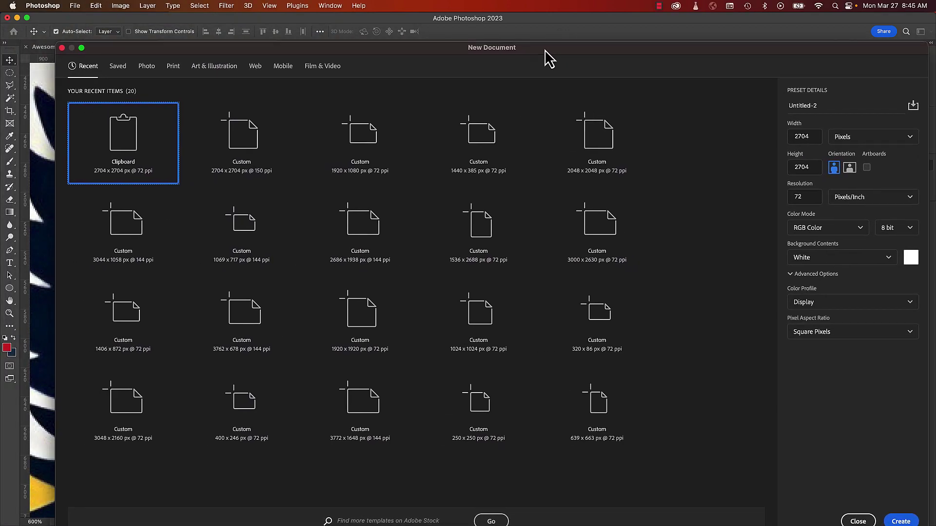
pyautogui.doubleClick(544, 50)
pyautogui.doubleClick(812, 168)
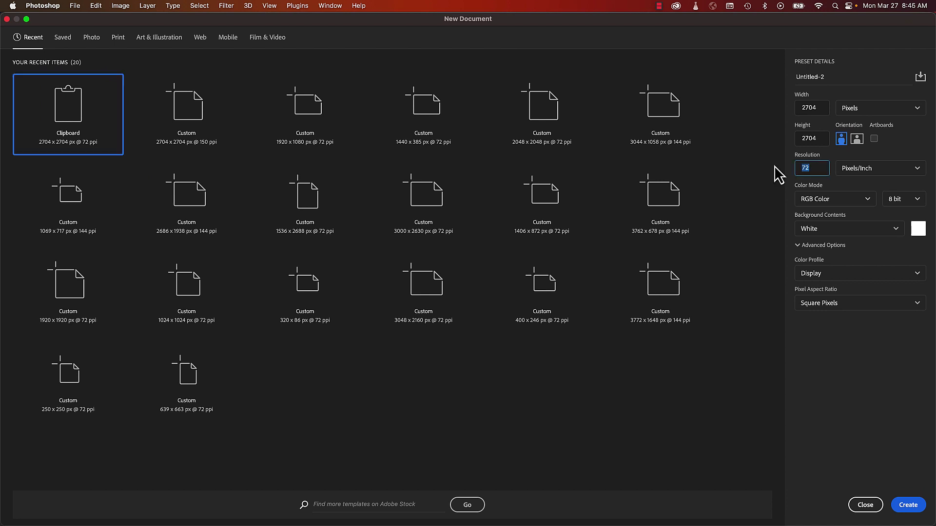
pyautogui.write('150')
pyautogui.press('Return')
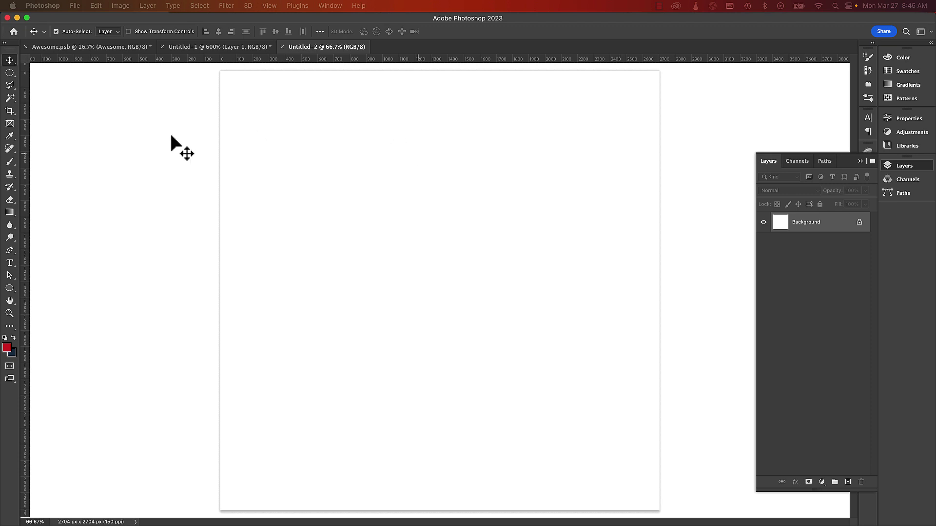
# Paste the tiger guitarist image into the 150 ppi document and inspect the head more closely.
pyautogui.press('super+v')
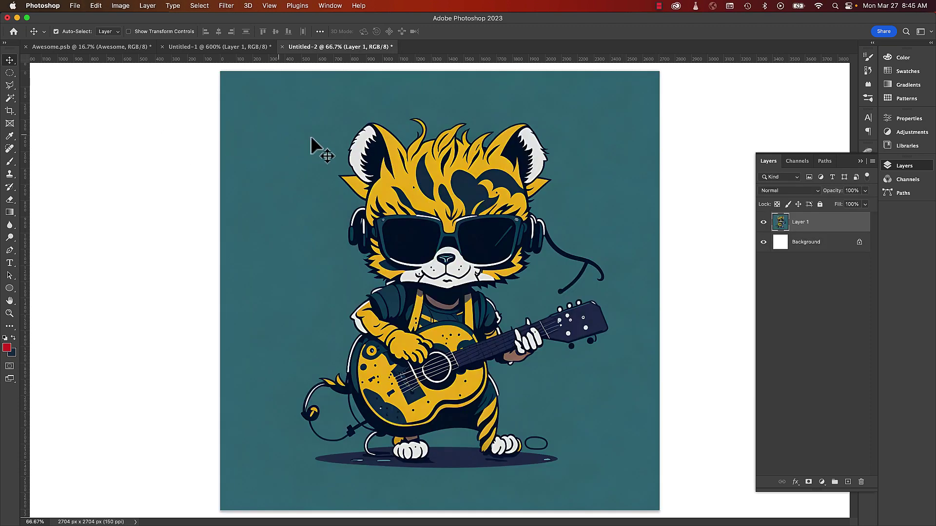
pyautogui.press('z')
pyautogui.click(406, 148)
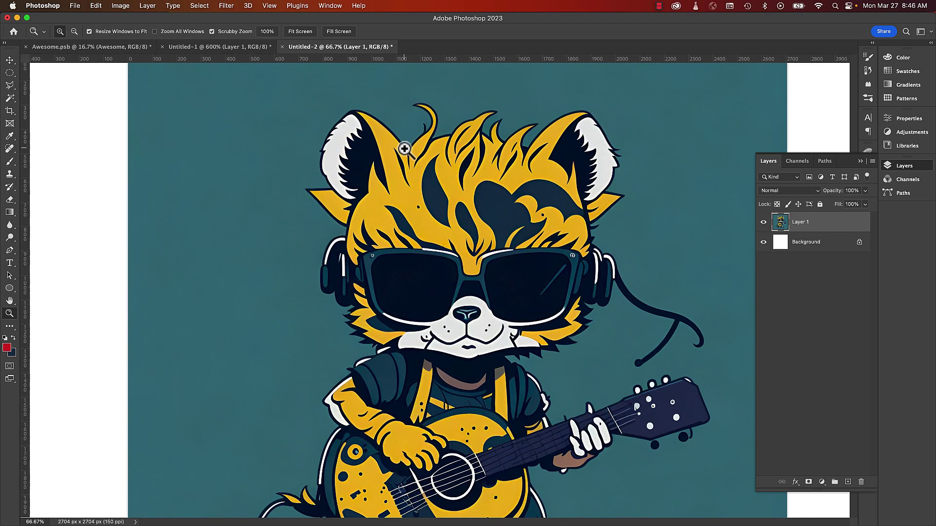
# Compare the tiger's hair edges between the 150 ppi and 72 ppi documents at 600% zoom.
pyautogui.click(405, 147)
pyautogui.click(403, 148)
pyautogui.click(404, 148)
pyautogui.click(404, 149)
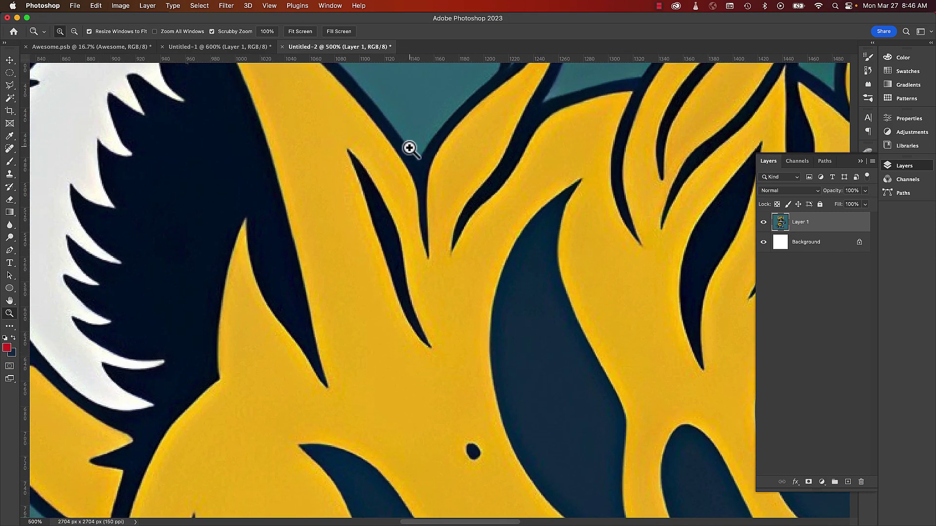
pyautogui.click(404, 148)
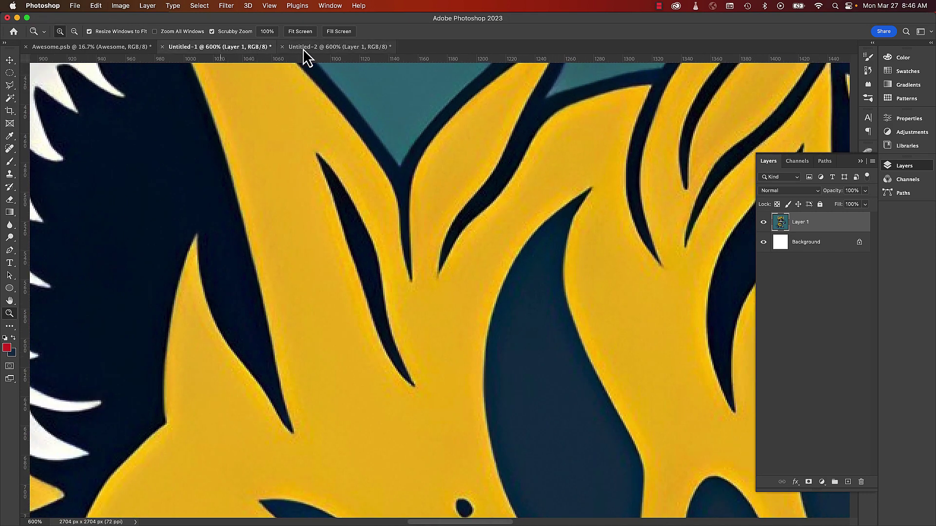
pyautogui.click(309, 48)
pyautogui.click(224, 48)
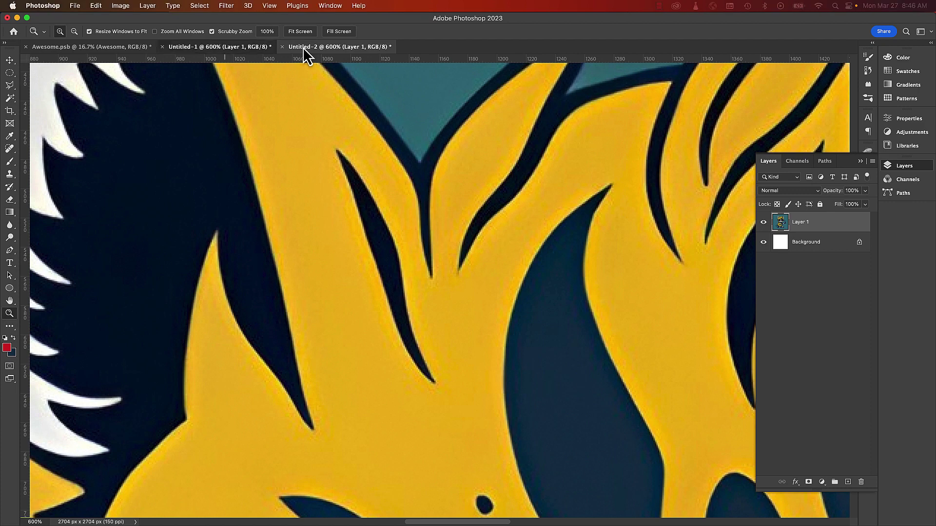
pyautogui.click(317, 47)
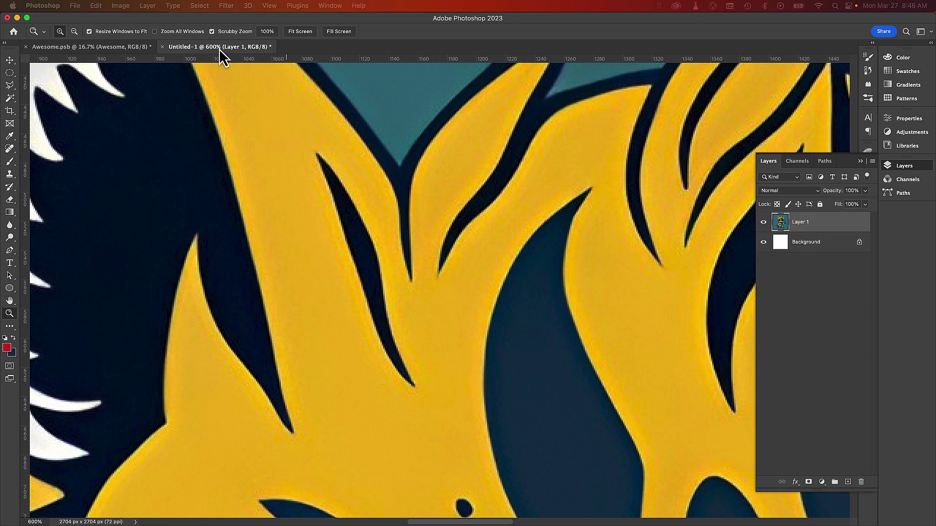
# Open the image size settings of the 72 ppi document and set the resolution to 150 pixels/inch with resampling enabled.
pyautogui.click(122, 5)
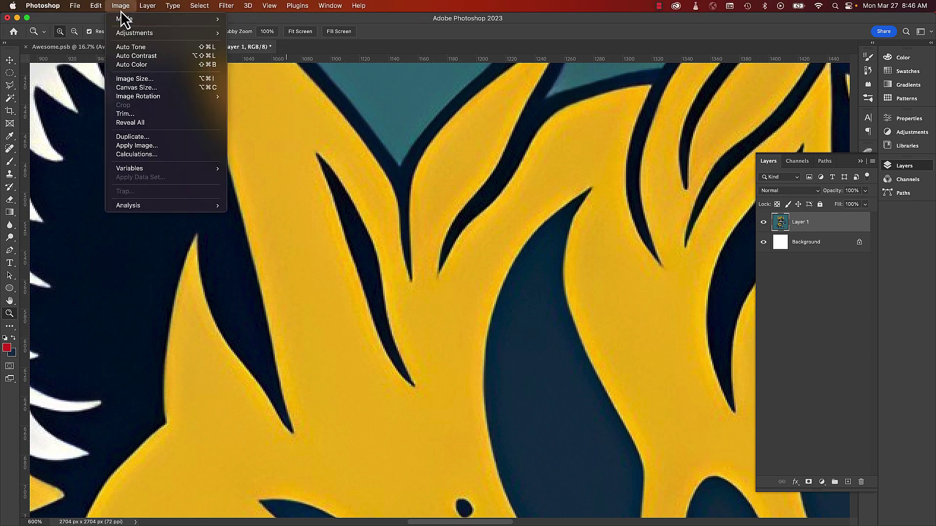
pyautogui.press('Escape')
pyautogui.press('h')
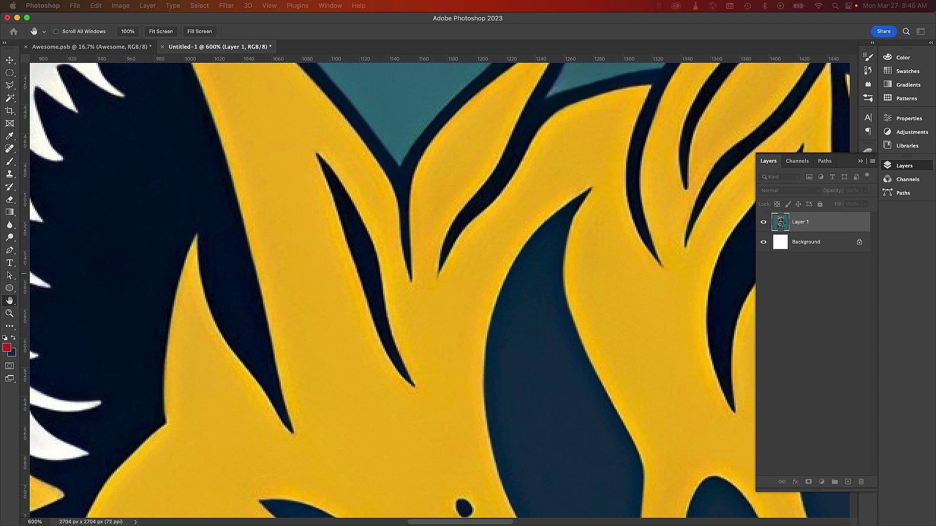
pyautogui.press('super+alt+i')
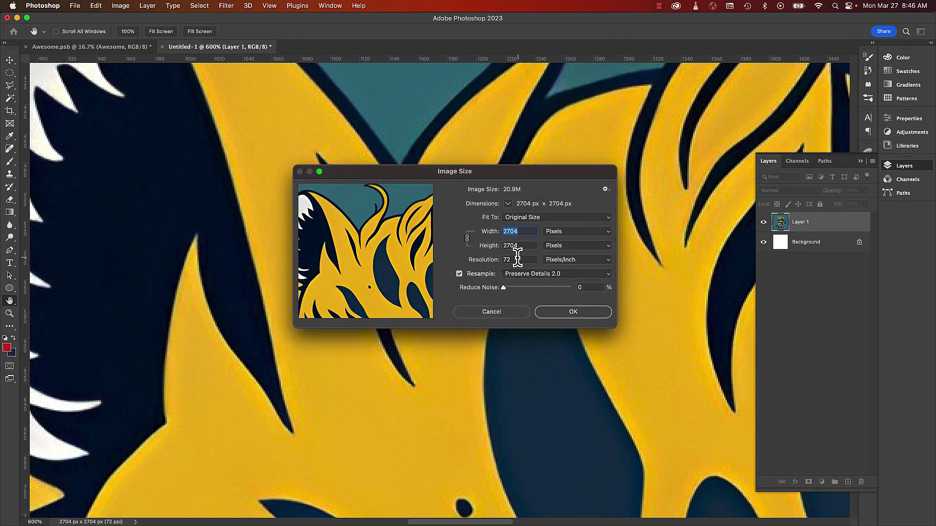
pyautogui.click(517, 258)
pyautogui.write('150')
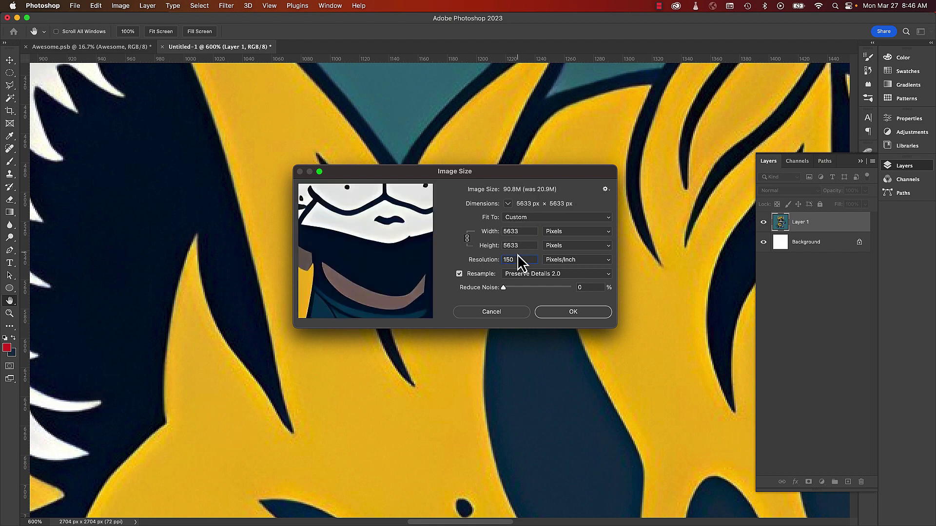
pyautogui.click(459, 274)
pyautogui.click(459, 274)
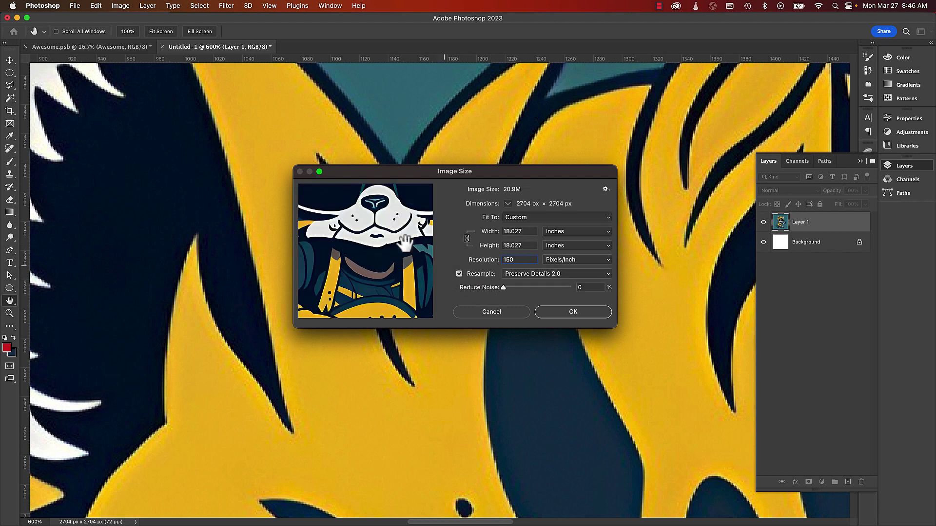
# Preview the tiger's forehead in the image size settings and keep Preserve Details 2.0 as the resampling method.
pyautogui.moveTo(382, 222); pyautogui.dragTo(383, 287)
pyautogui.moveTo(357, 209); pyautogui.dragTo(375, 242)
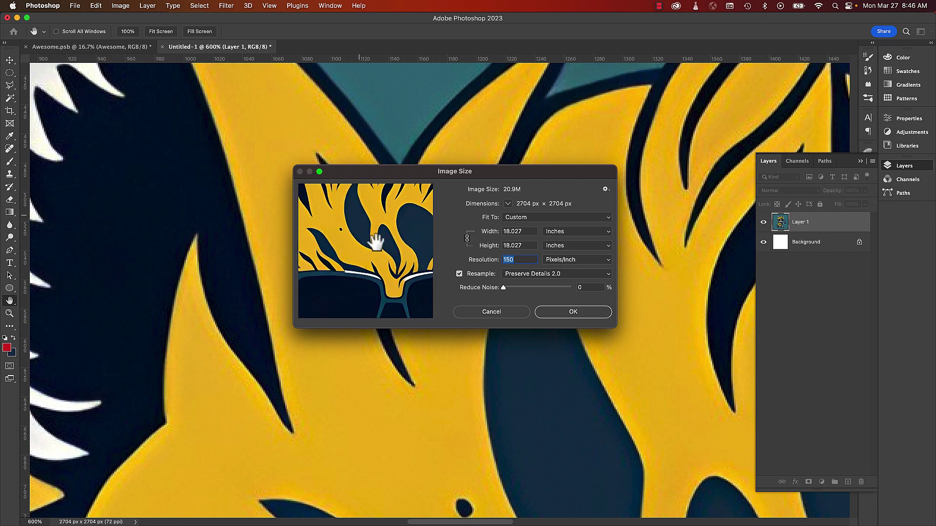
pyautogui.click(529, 275)
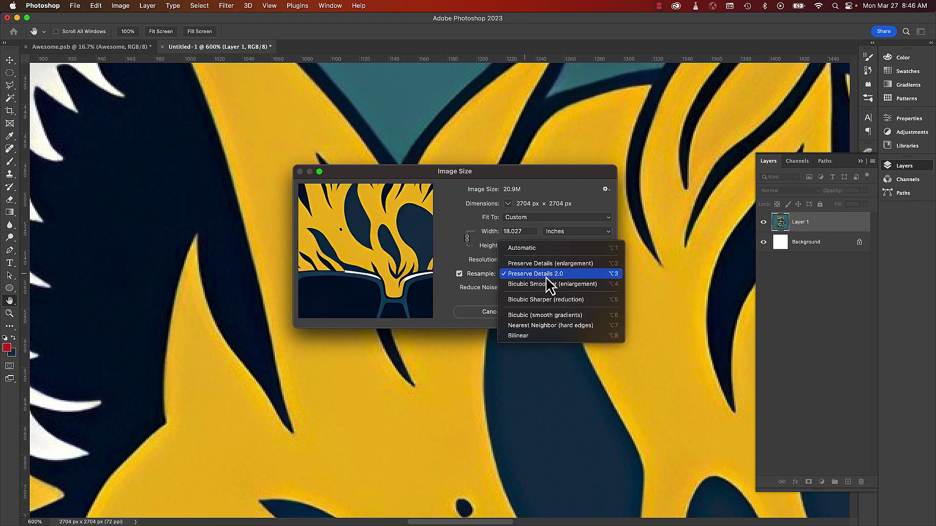
pyautogui.click(566, 275)
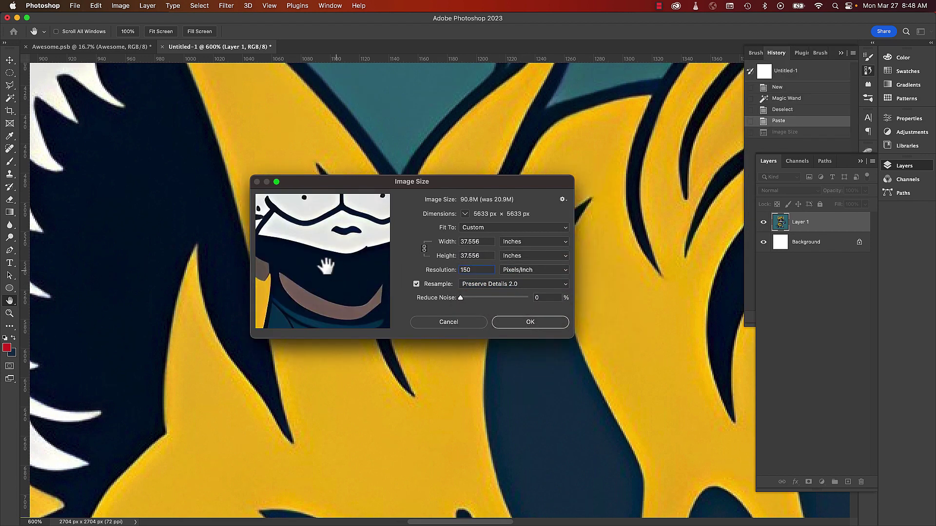
# Preview the stripes above the sunglasses, set noise reduction to 20% and apply the resize.
pyautogui.moveTo(325, 266); pyautogui.dragTo(332, 315)
pyautogui.moveTo(333, 232); pyautogui.dragTo(347, 310)
pyautogui.moveTo(323, 242); pyautogui.dragTo(324, 257)
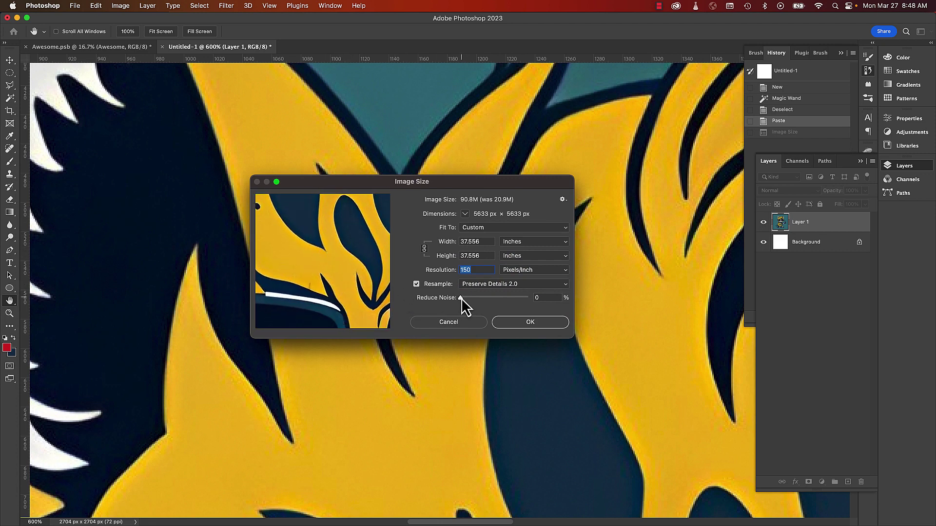
pyautogui.moveTo(460, 297); pyautogui.dragTo(494, 299)
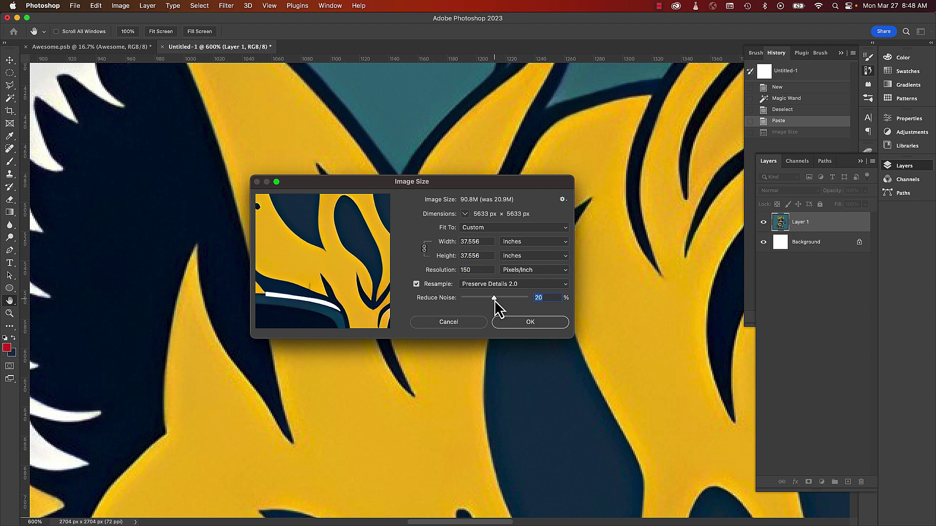
pyautogui.click(535, 325)
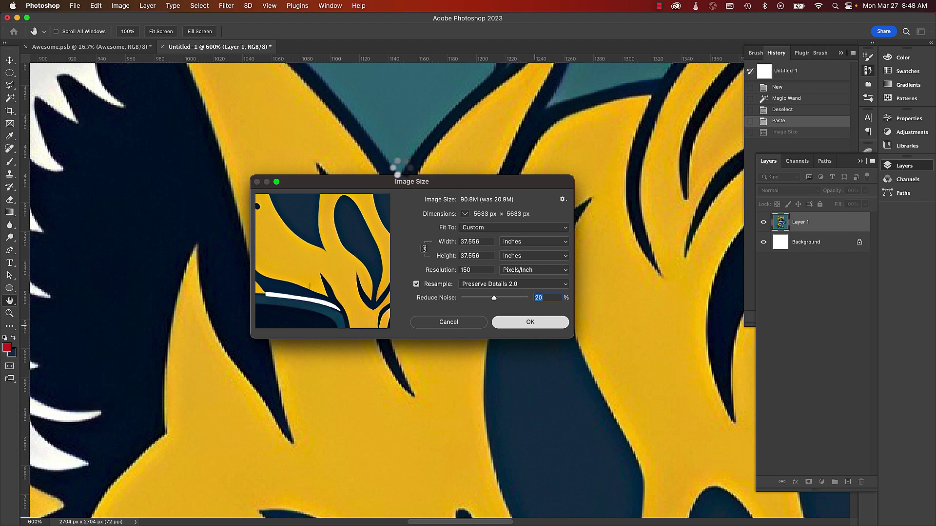
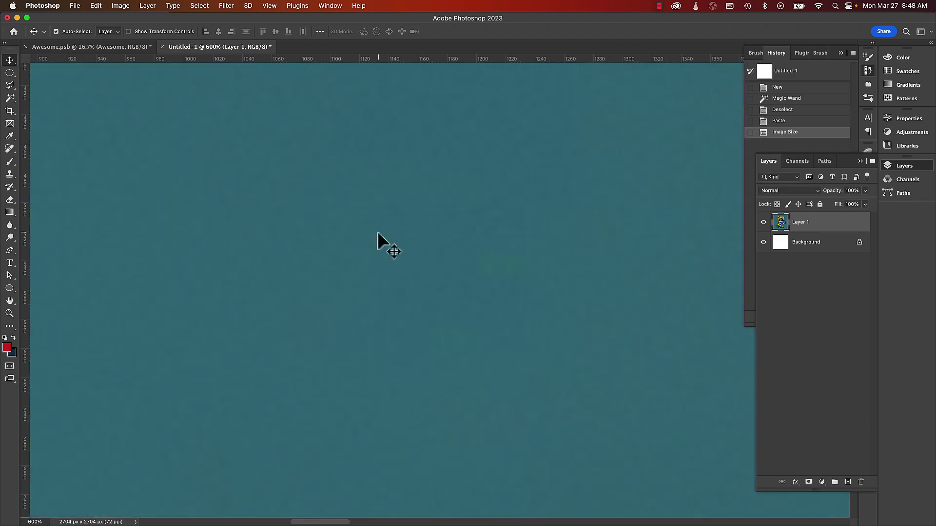
# Examine the hair edges beside the tiger's ear in the resized 150 ppi image at 300% zoom.
pyautogui.press('super+minus')
pyautogui.press('super+minus')
pyautogui.press('super+minus')
pyautogui.press('super+minus')
pyautogui.press('super+minus')
pyautogui.press('super+minus')
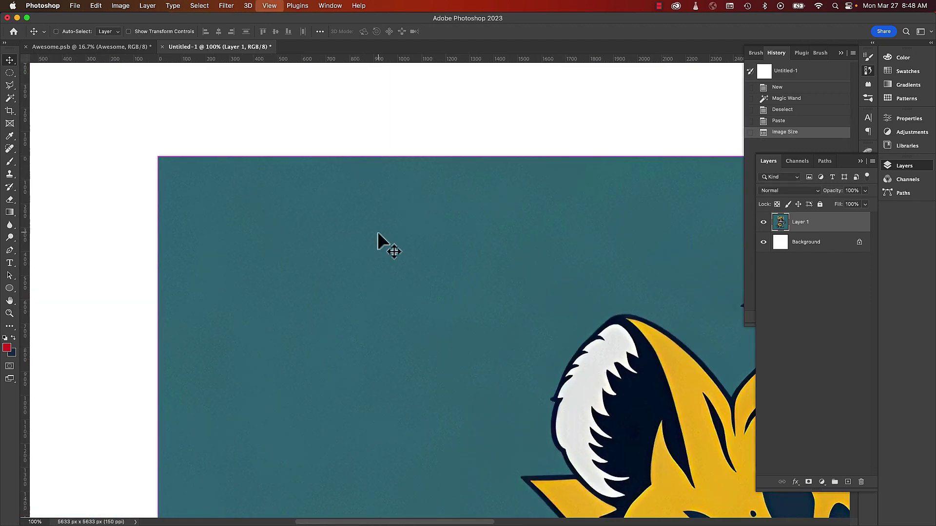
pyautogui.press('super+space')
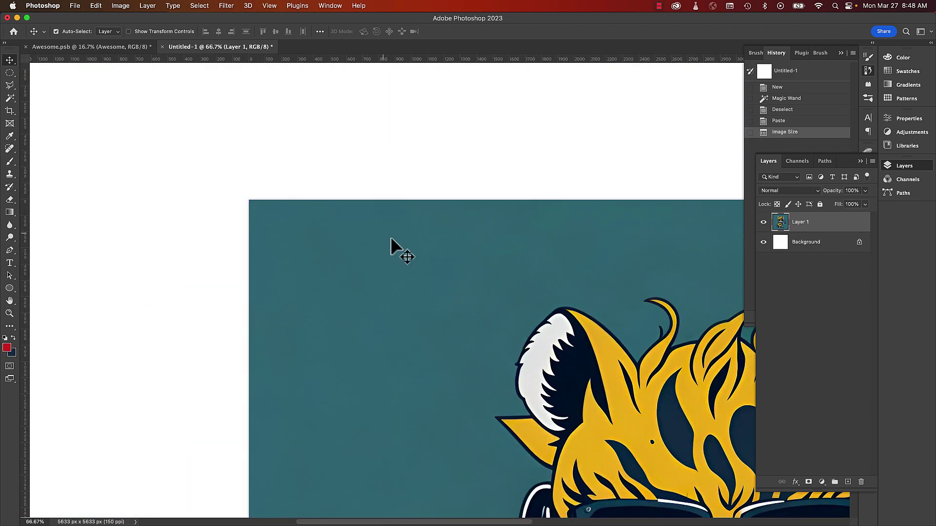
pyautogui.keyDown('super'); pyautogui.click(639, 355); pyautogui.keyUp('super')
pyautogui.keyDown('super'); pyautogui.click(639, 354); pyautogui.keyUp('super')
pyautogui.keyDown('super'); pyautogui.click(639, 355); pyautogui.keyUp('super')
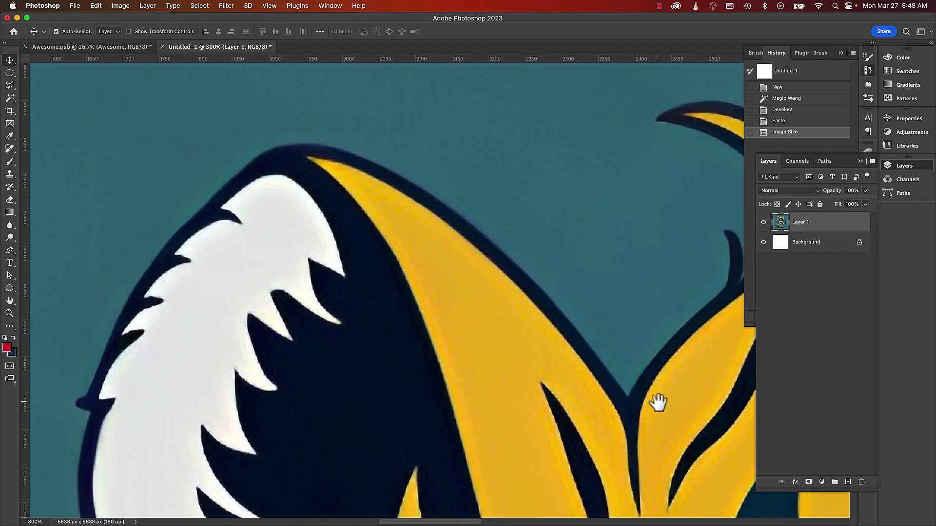
pyautogui.moveTo(657, 403); pyautogui.dragTo(438, 234)
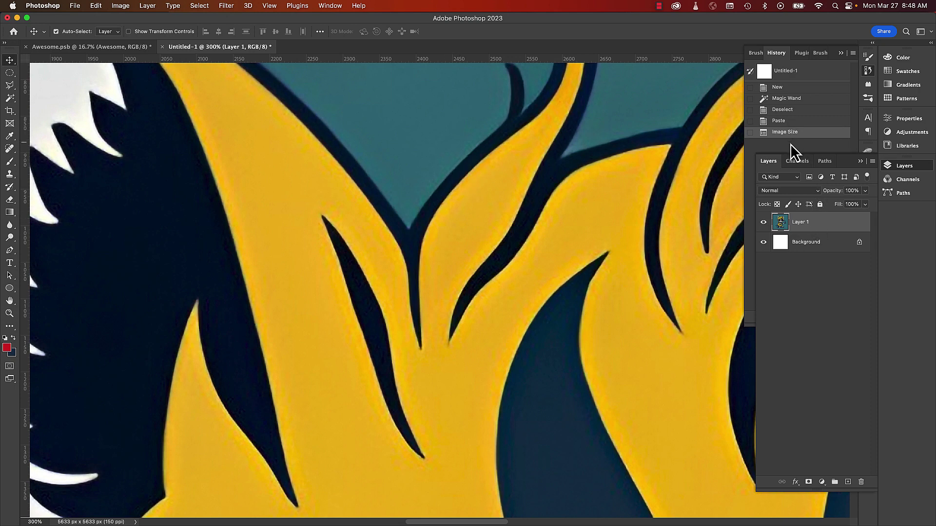
# Step back to the pasted image before the resize to compare its hair edges, and restore the resized state.
pyautogui.click(782, 126)
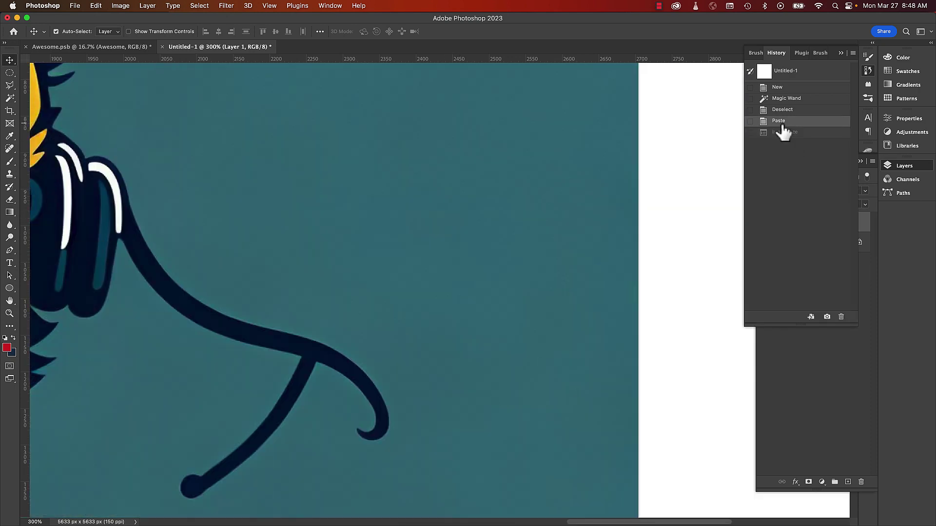
pyautogui.moveTo(173, 157); pyautogui.dragTo(683, 324)
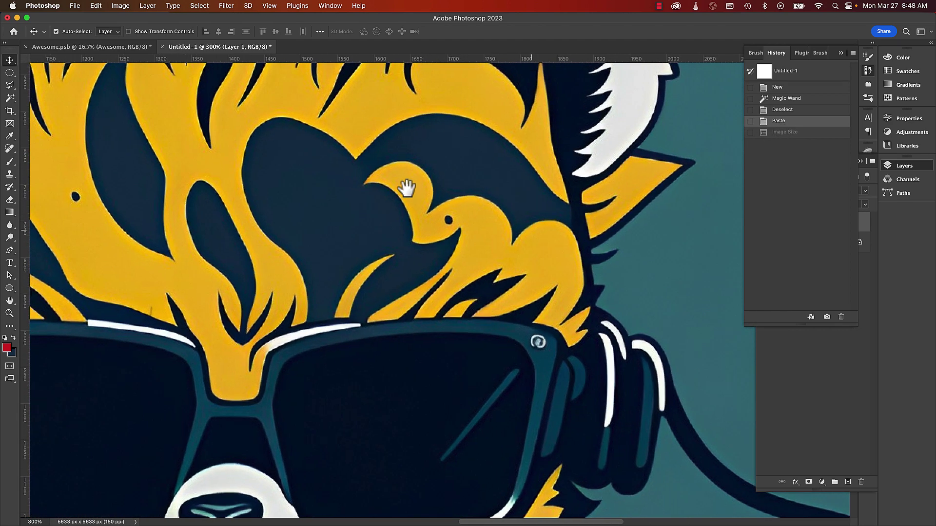
pyautogui.moveTo(406, 187); pyautogui.dragTo(664, 396)
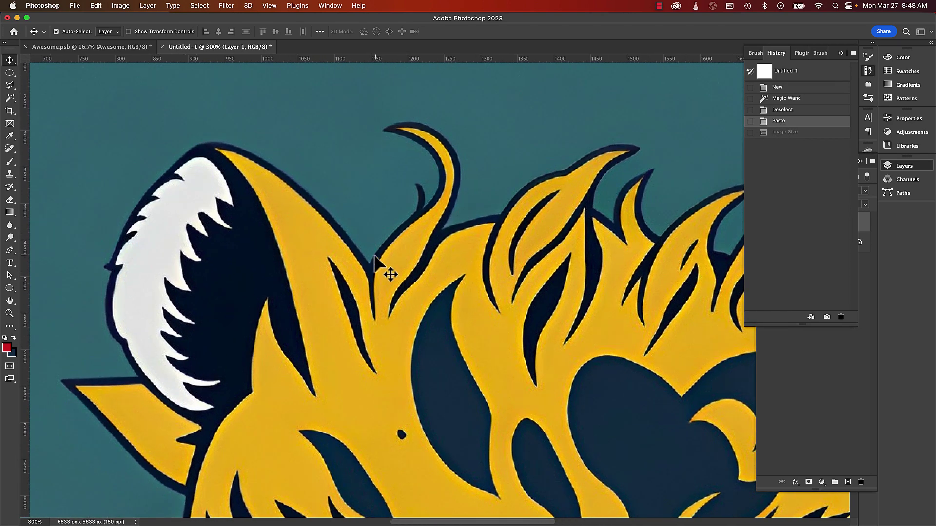
pyautogui.scroll(3, 375, 259)
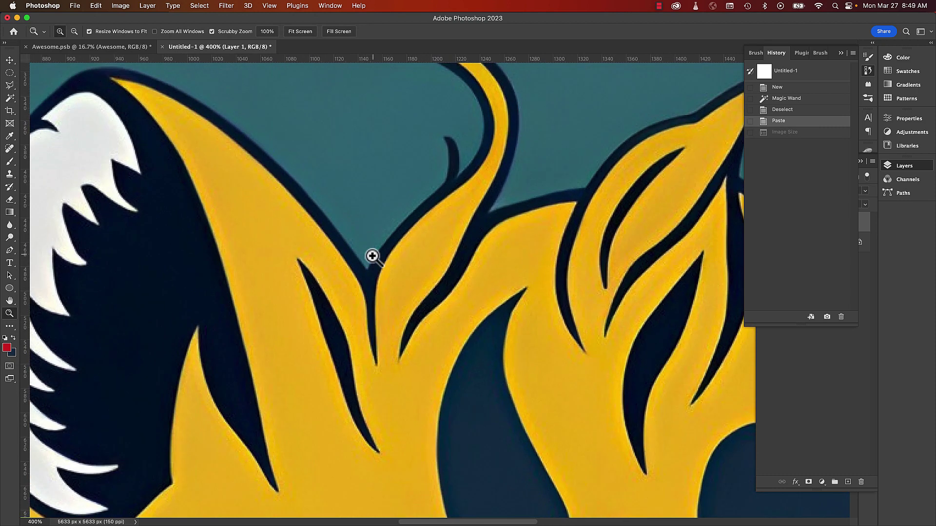
pyautogui.click(781, 132)
# Inspect the whole resized tiger and the hair on its head up close, undoing any accidental layer move.
pyautogui.press('super')
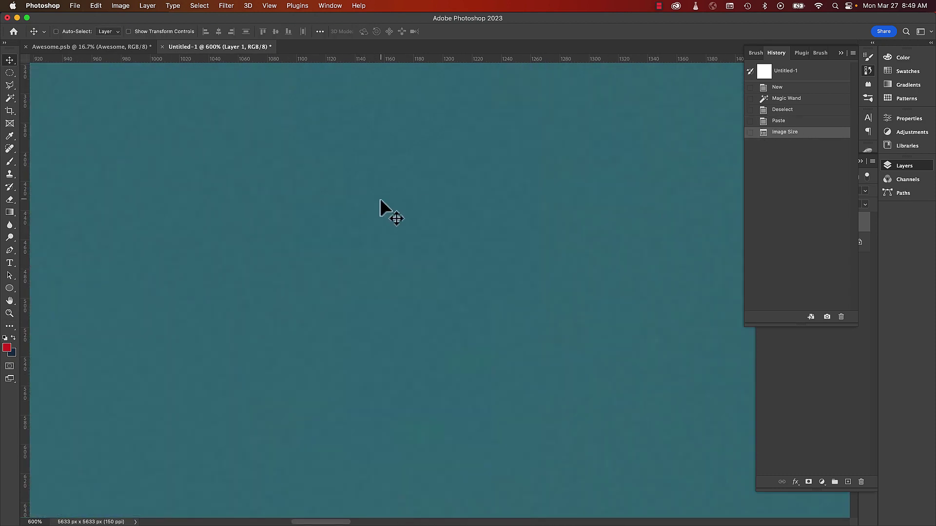
pyautogui.press('super+minus')
pyautogui.press('super+minus')
pyautogui.press('super+minus')
pyautogui.press('super+minus')
pyautogui.press('super+minus')
pyautogui.press('super+minus')
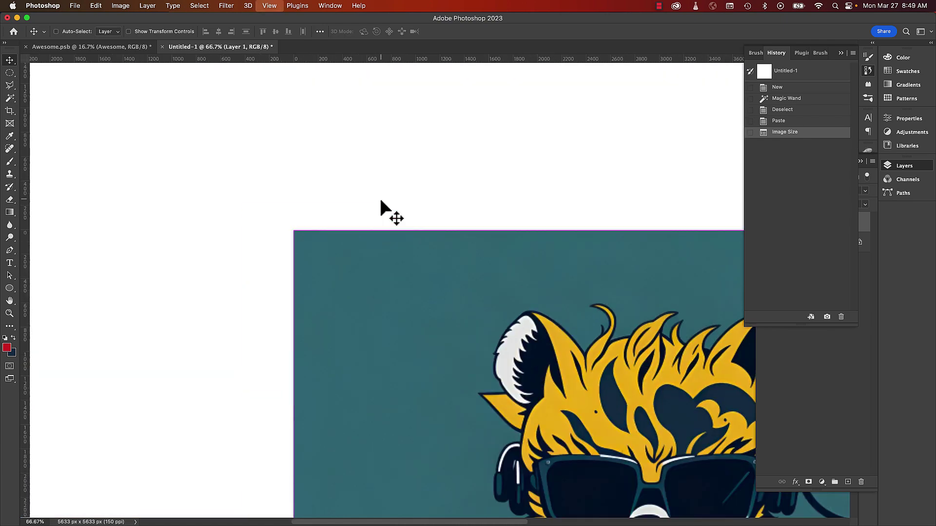
pyautogui.press('super+minus')
pyautogui.press('super+minus')
pyautogui.press('super+minus')
pyautogui.press('z')
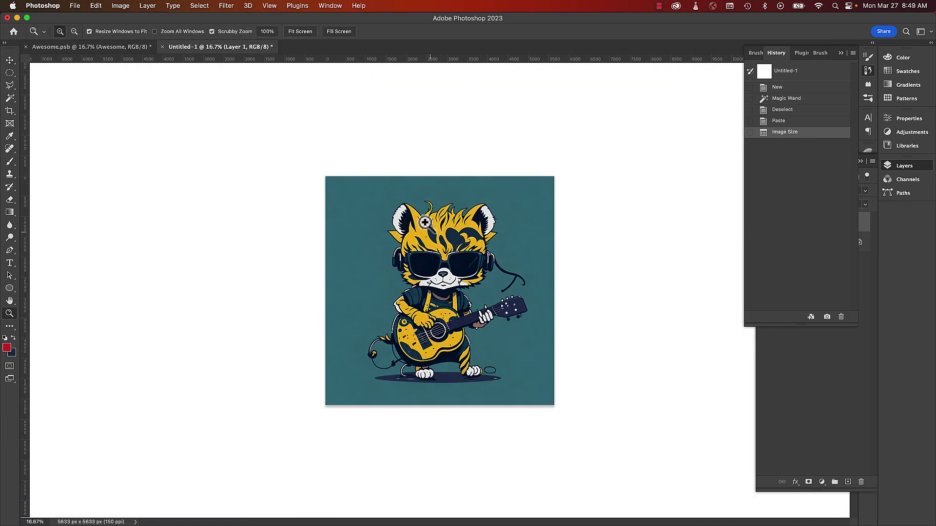
pyautogui.click(441, 230)
pyautogui.press('v')
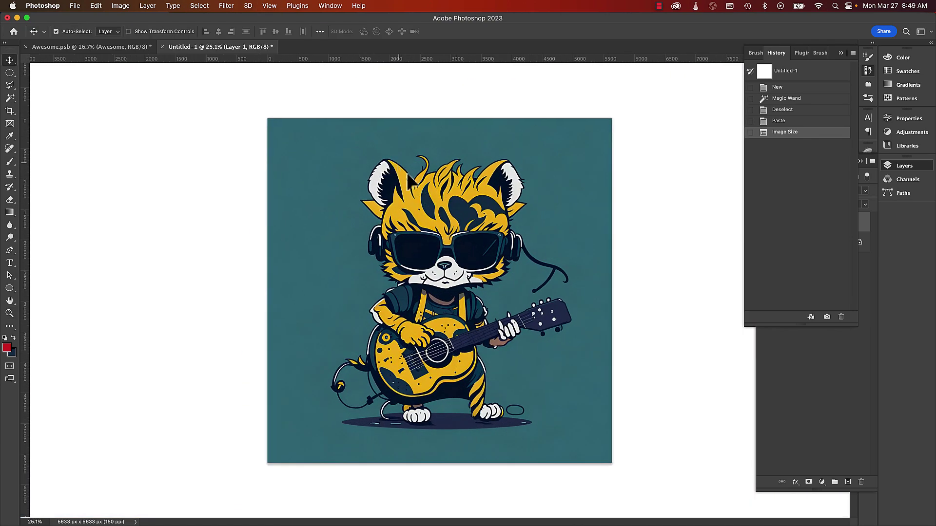
pyautogui.moveTo(398, 165); pyautogui.dragTo(430, 194)
pyautogui.press('super+z')
pyautogui.press('z')
pyautogui.moveTo(409, 179); pyautogui.dragTo(450, 290)
pyautogui.press('v')
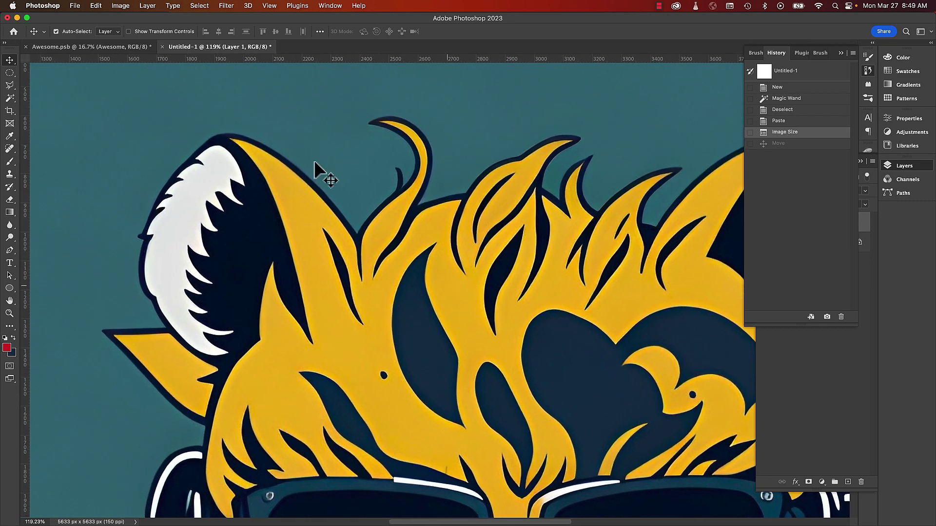
# Select the teal background around the tiger with the Magic Wand at a tolerance of 50 and check the selection outline.
pyautogui.click(9, 98)
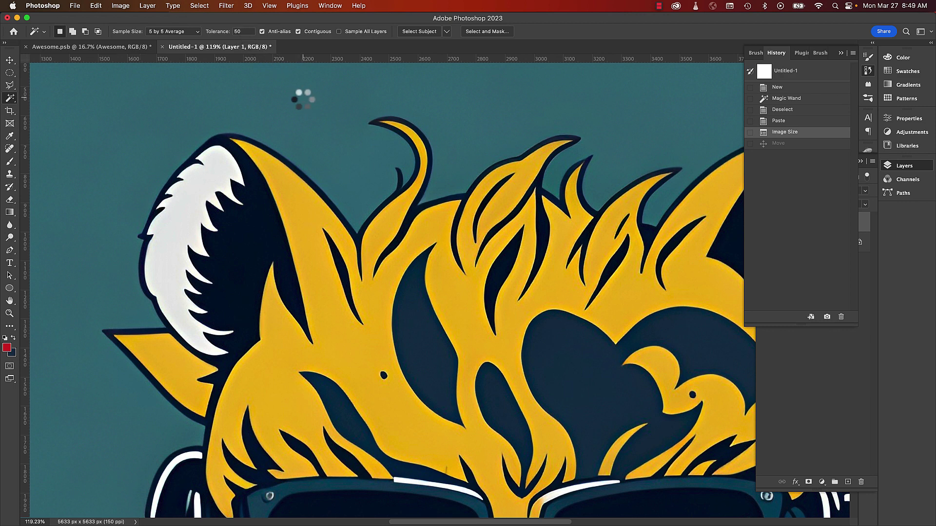
pyautogui.click(354, 154)
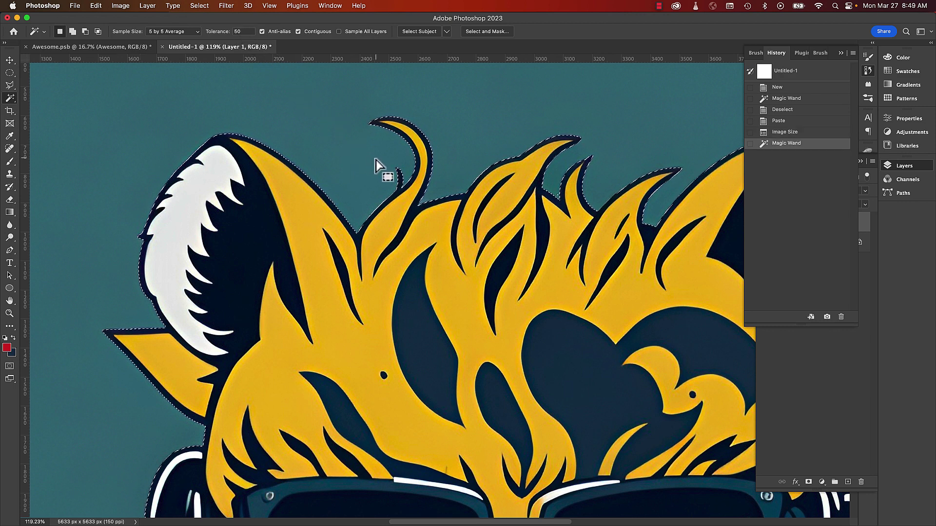
pyautogui.press('super+minus')
pyautogui.press('super+minus')
pyautogui.press('super+minus')
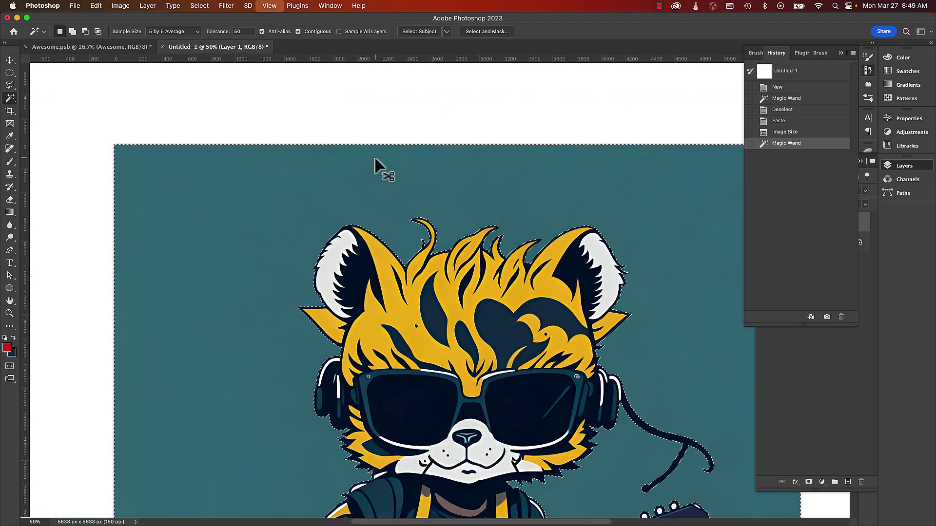
pyautogui.moveTo(502, 356); pyautogui.dragTo(413, 462)
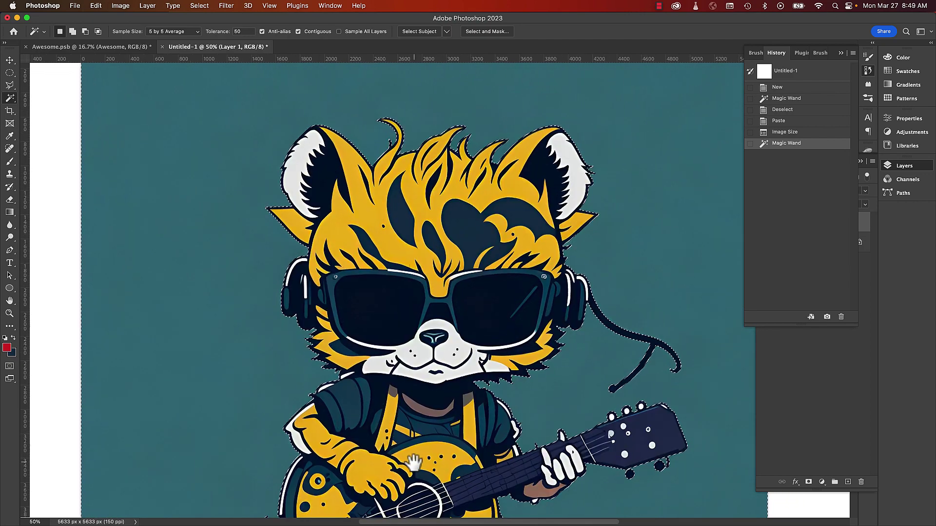
# Set the background colour to the teal #3f7a88 sampled from the backdrop around the tiger.
pyautogui.press('i')
pyautogui.click(11, 352)
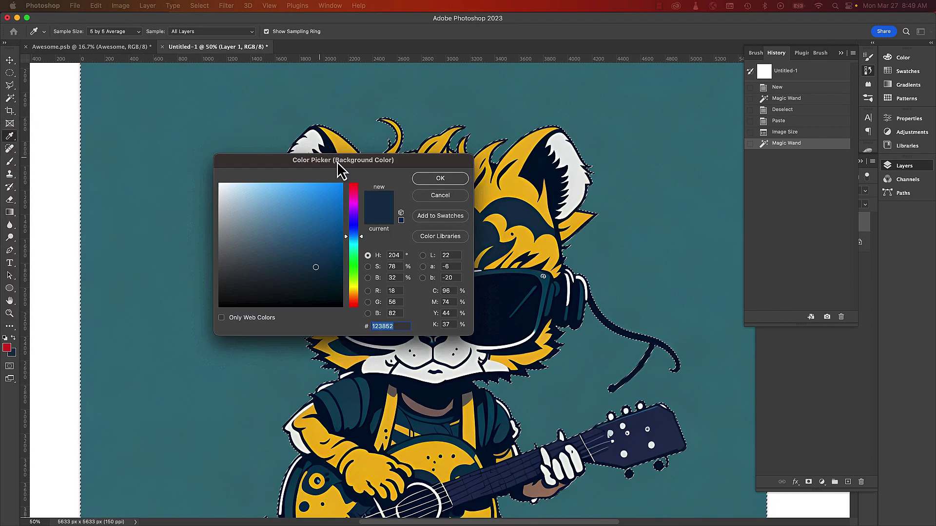
pyautogui.click(233, 107)
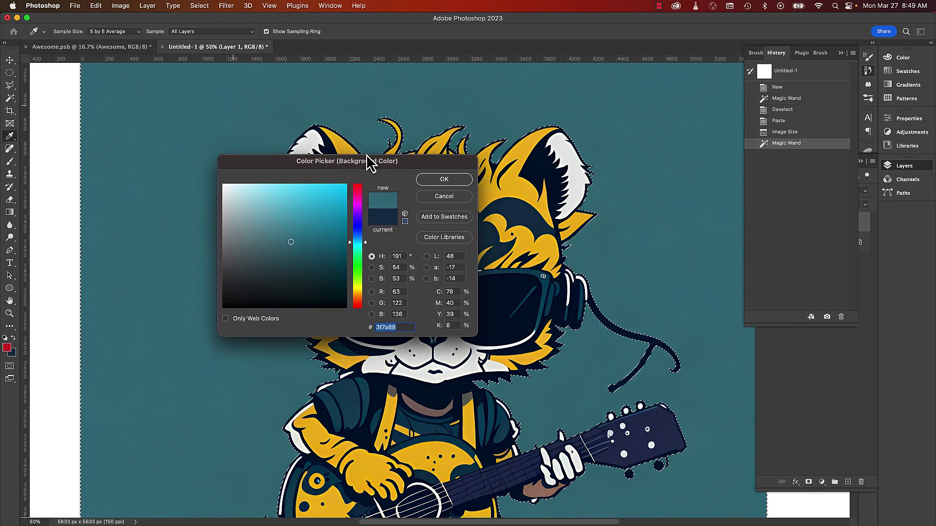
pyautogui.click(444, 179)
pyautogui.press('w')
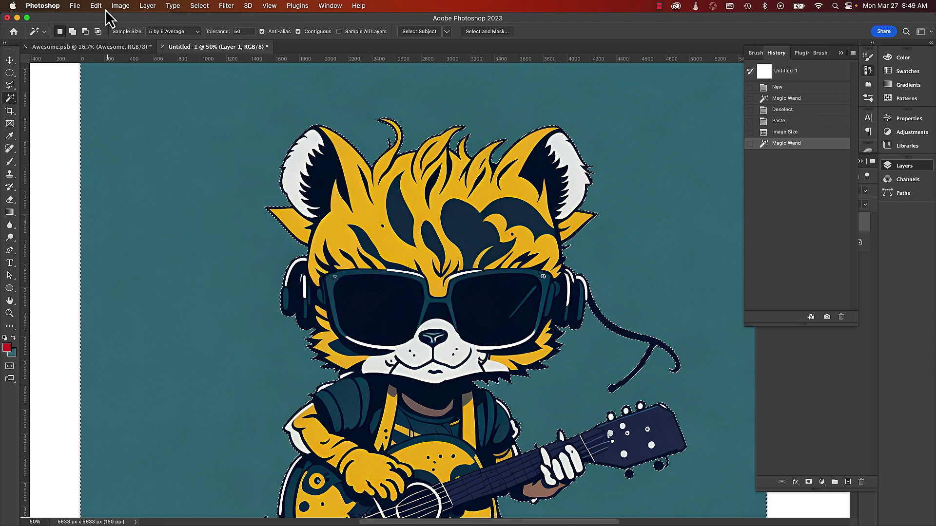
# Fill the selected area around the tiger with the background colour at 100% opacity and deselect it.
pyautogui.click(120, 7)
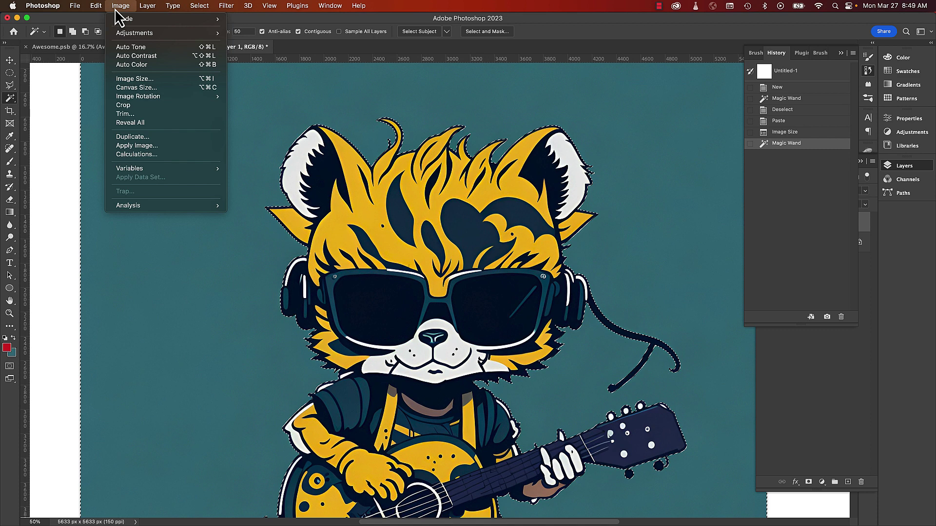
pyautogui.moveTo(96, 10)
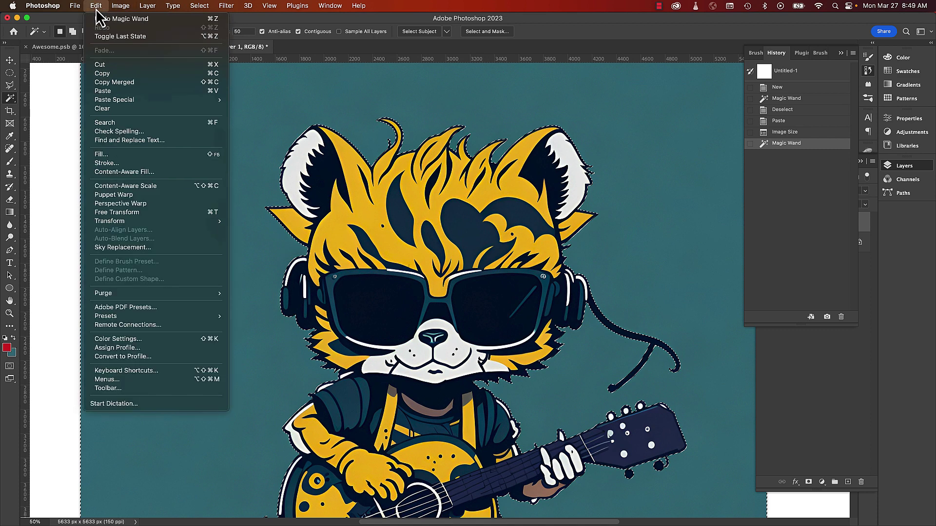
pyautogui.press('Escape')
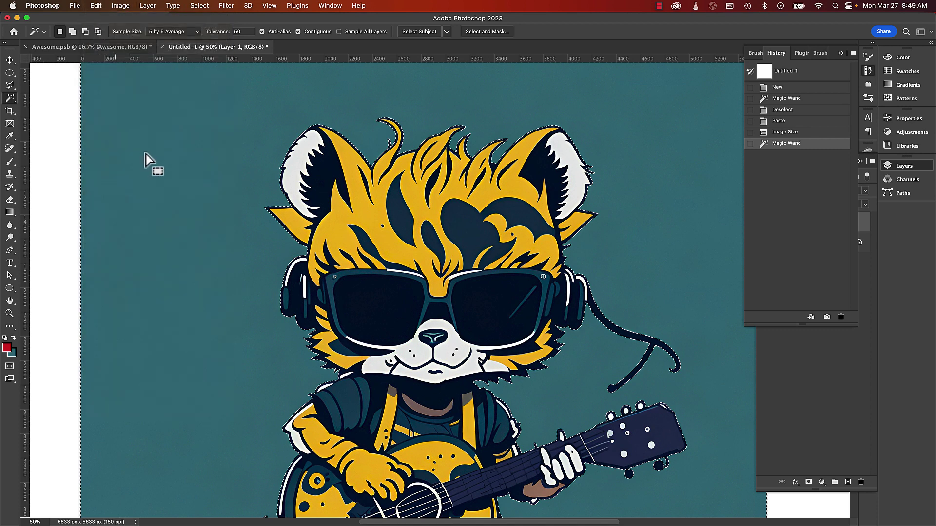
pyautogui.press('i')
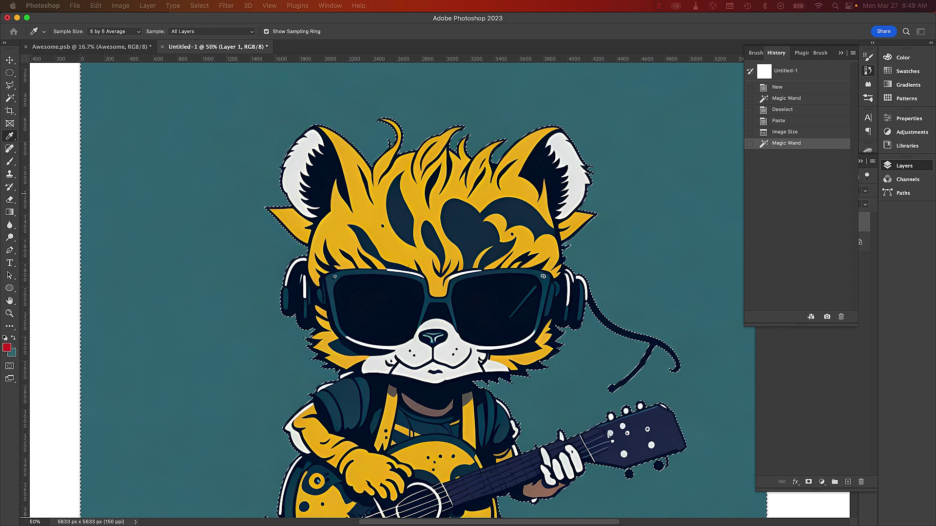
pyautogui.hotkey('shift', 'BackSpace')
pyautogui.click(312, 146)
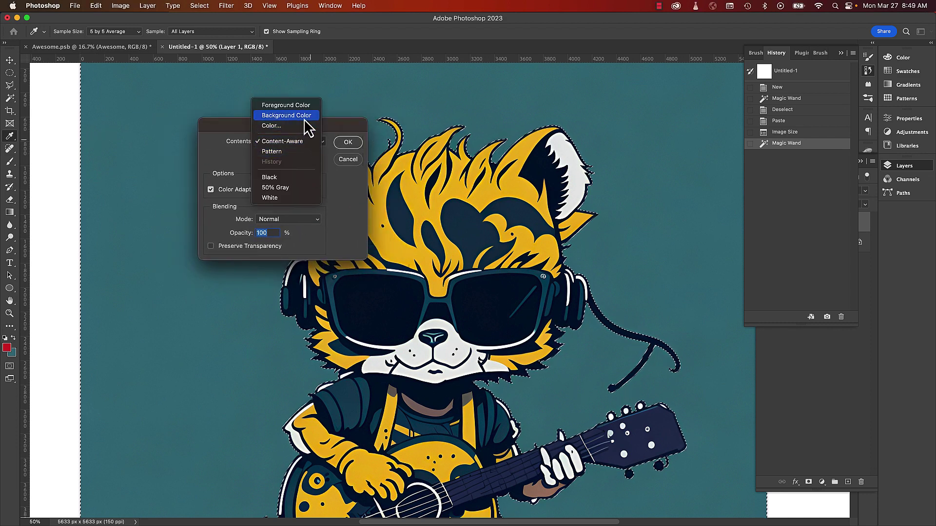
pyautogui.click(305, 116)
pyautogui.click(347, 142)
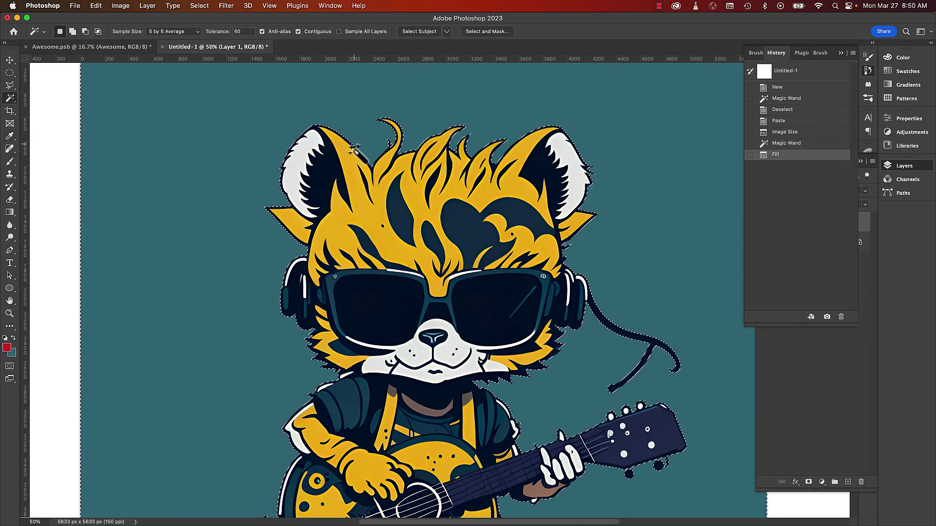
pyautogui.press('super+d')
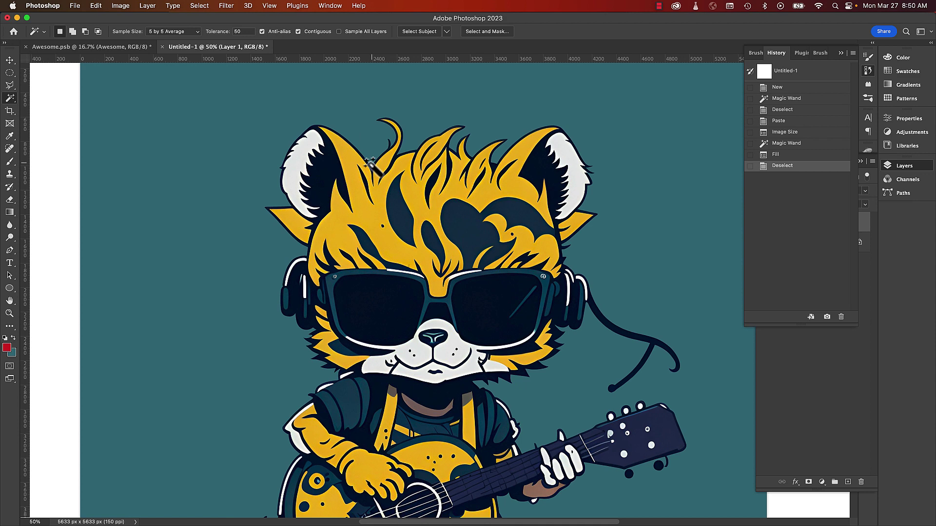
# Select the yellow fur on the tiger's head with the Magic Wand at a tolerance of 50, viewing the hair at 300%.
pyautogui.press('z')
pyautogui.click(372, 164)
pyautogui.click(372, 164)
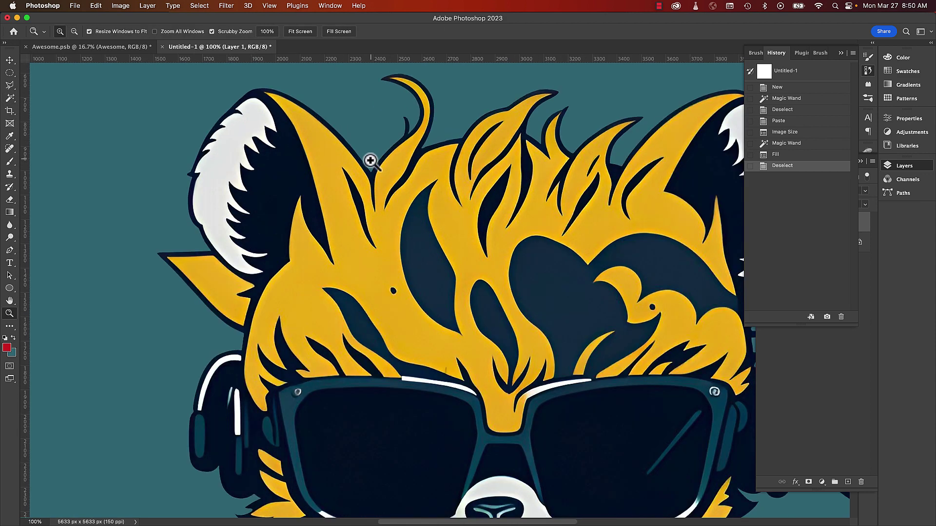
pyautogui.click(371, 164)
pyautogui.click(371, 164)
pyautogui.press('w')
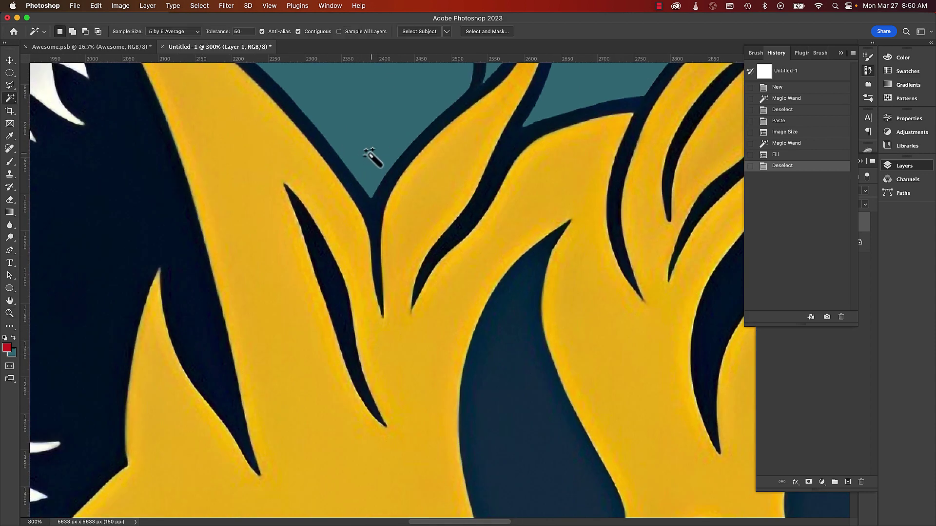
pyautogui.moveTo(370, 142); pyautogui.dragTo(349, 312)
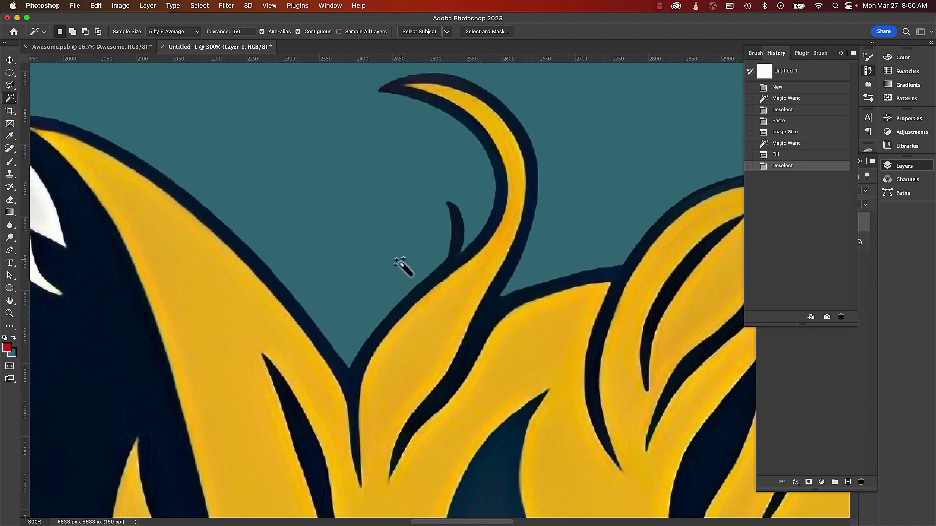
pyautogui.click(419, 323)
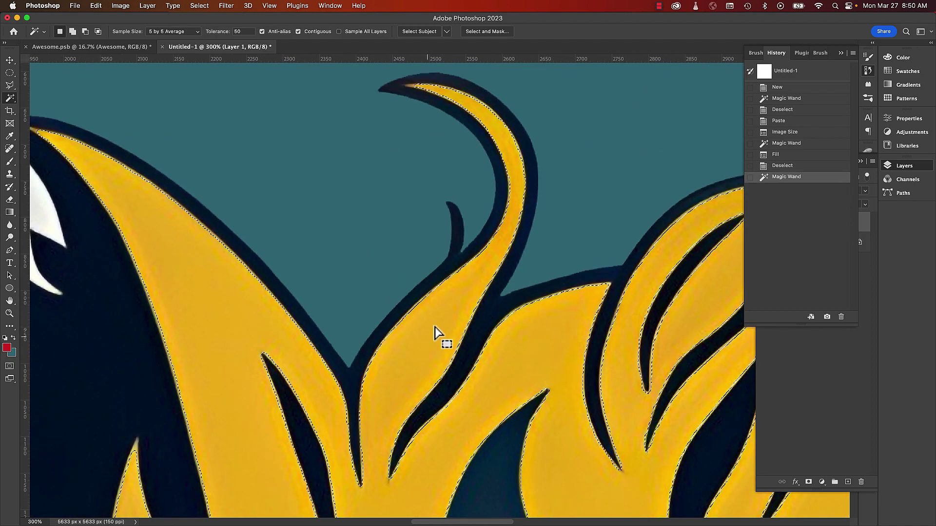
pyautogui.keyDown('shift'); pyautogui.click(437, 330); pyautogui.keyUp('shift')
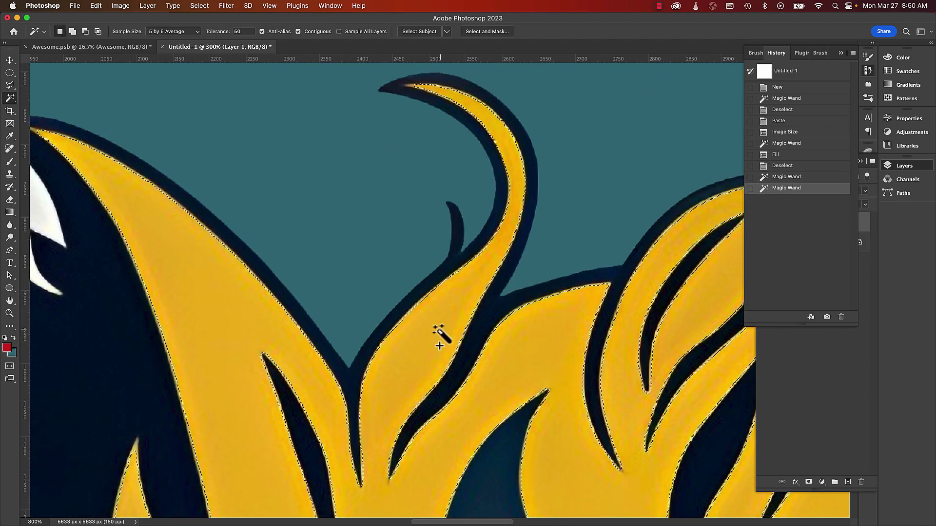
pyautogui.keyDown('shift'); pyautogui.click(434, 327); pyautogui.keyUp('shift')
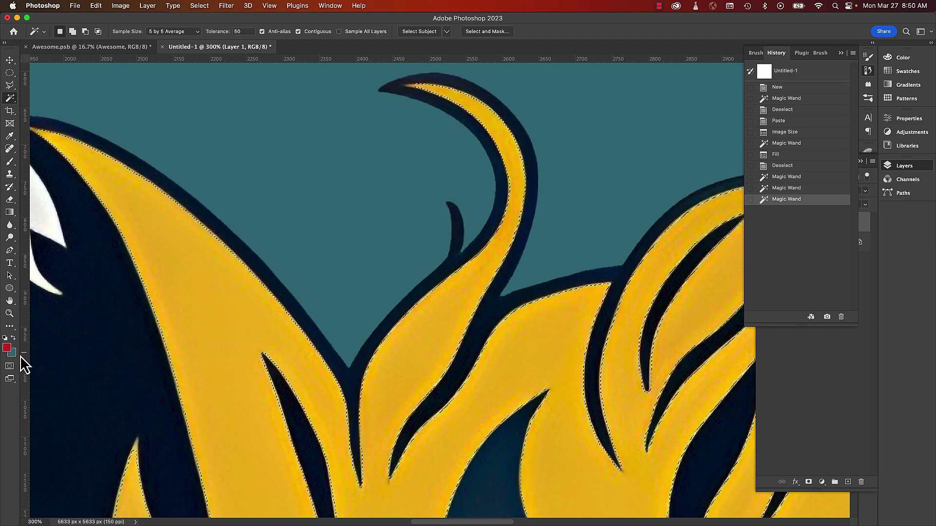
# Set the background colour to a golden yellow and fill the selected head fur with it.
pyautogui.press('i')
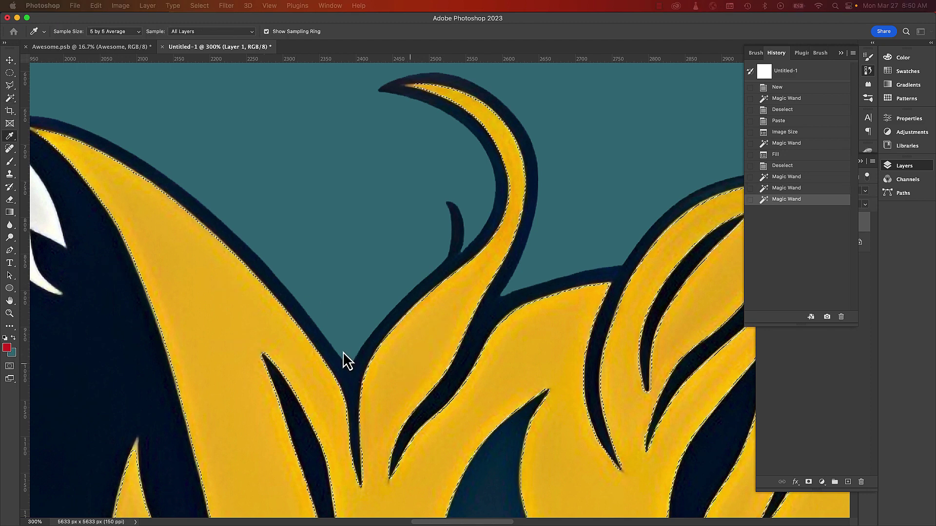
pyautogui.press('Return')
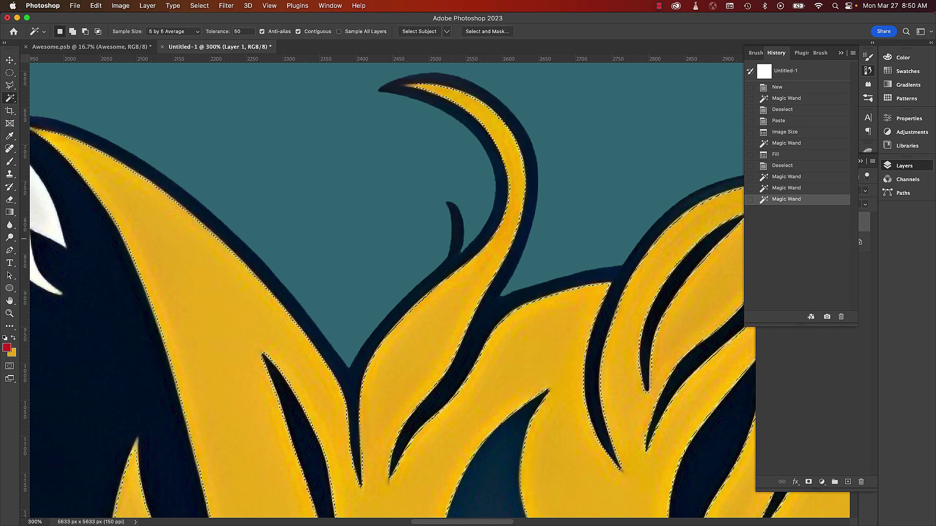
pyautogui.press('super+BackSpace')
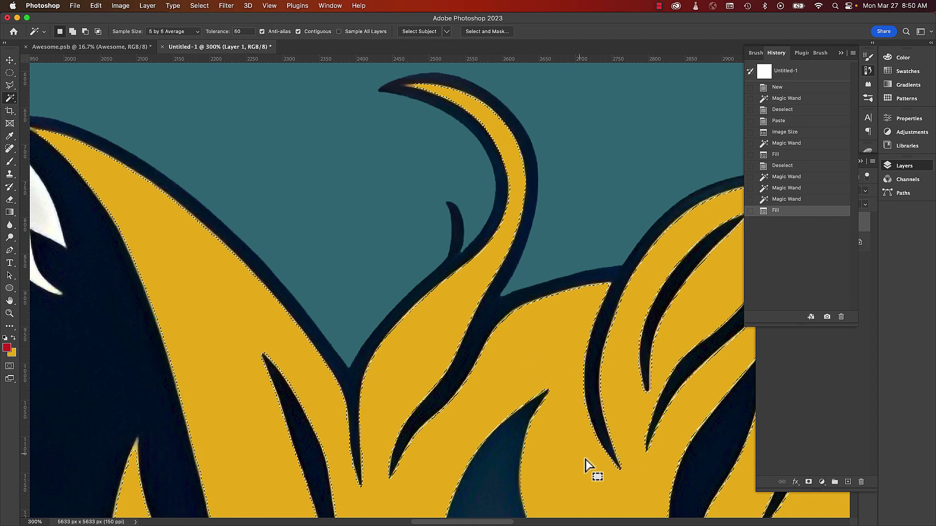
# Examine the flat yellow fill across the tiger's head against the rest of the figure, and deselect the fur.
pyautogui.press('super+minus')
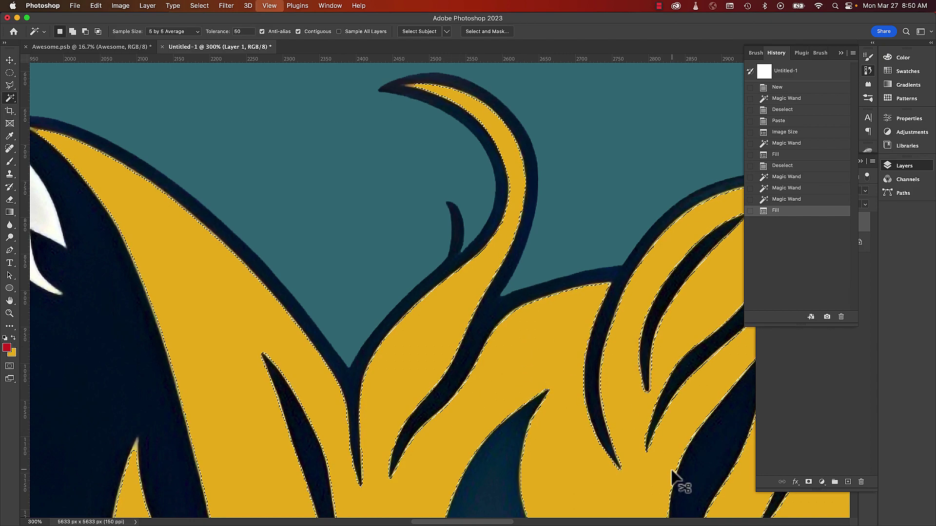
pyautogui.press('super+minus')
pyautogui.press('super+minus')
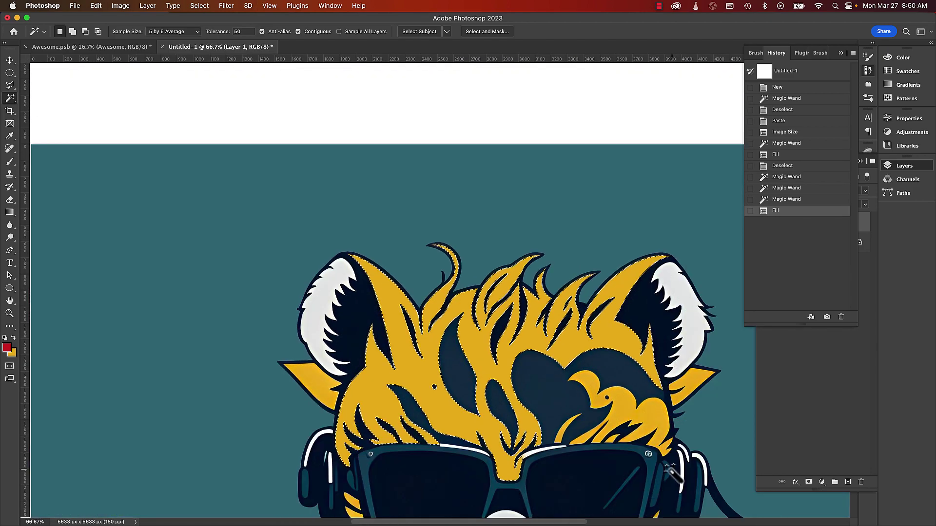
pyautogui.moveTo(573, 401); pyautogui.dragTo(455, 271)
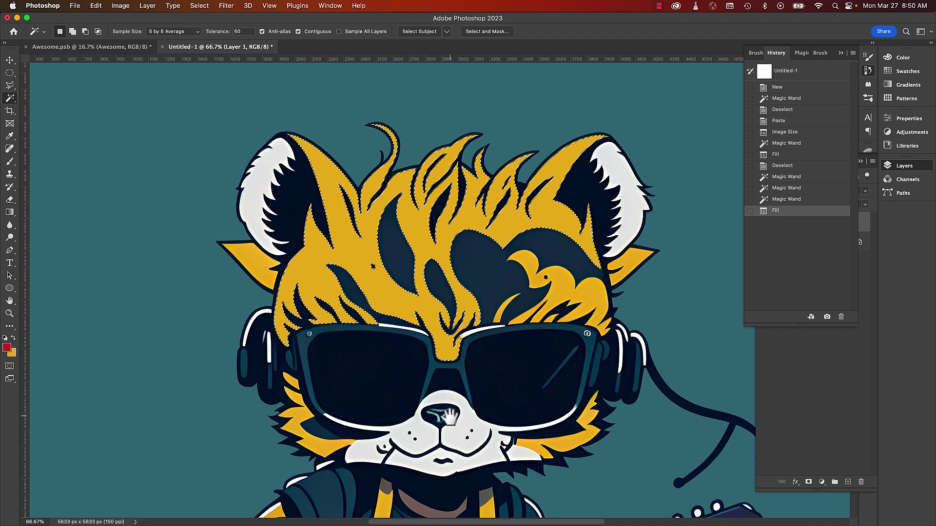
pyautogui.moveTo(451, 341); pyautogui.dragTo(459, 97)
pyautogui.moveTo(449, 339); pyautogui.dragTo(441, 210)
pyautogui.scroll(5, 443, 214)
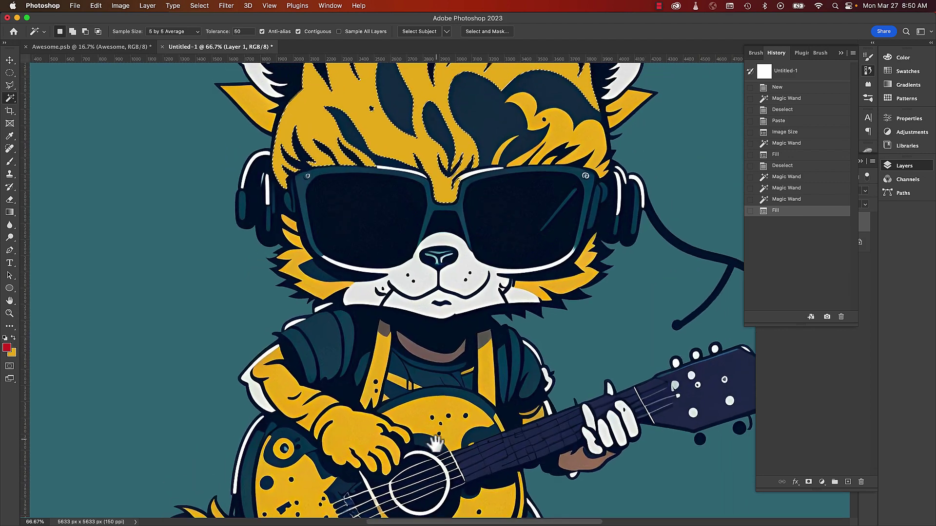
pyautogui.press('super+d')
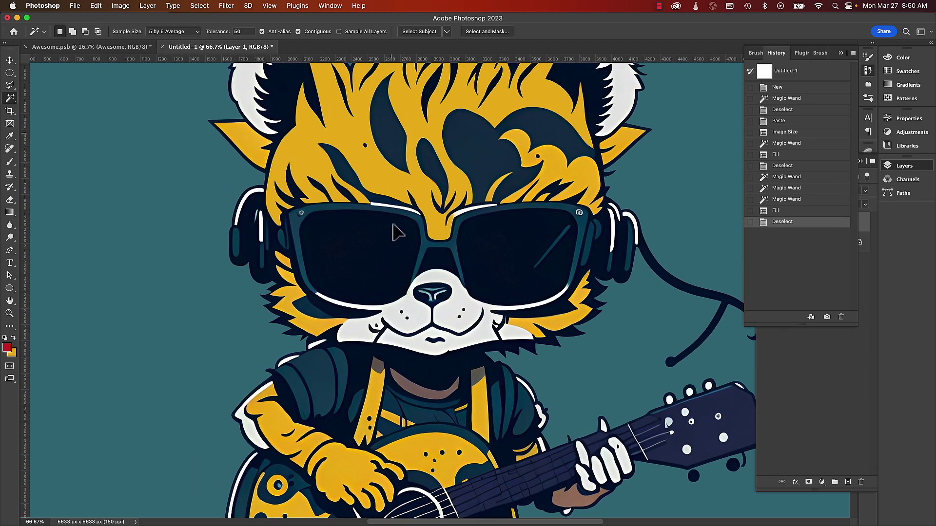
# Select the flat teal background around the tiger with the Magic Wand and delete it from the layer.
pyautogui.moveTo(391, 132); pyautogui.dragTo(393, 223)
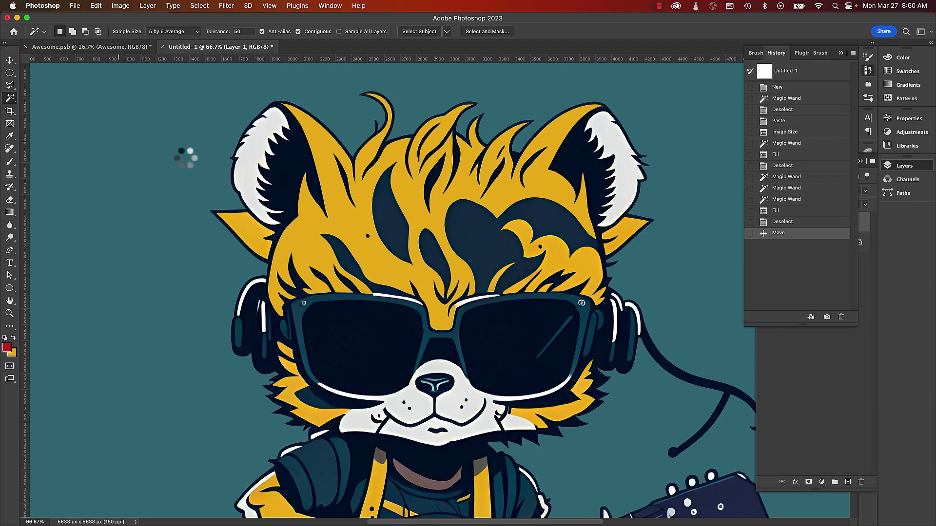
pyautogui.click(184, 158)
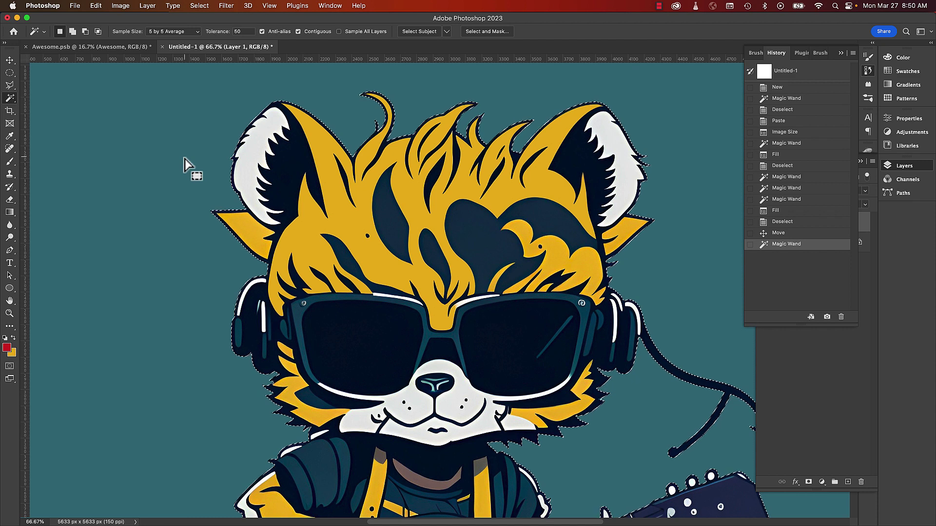
pyautogui.press('Delete')
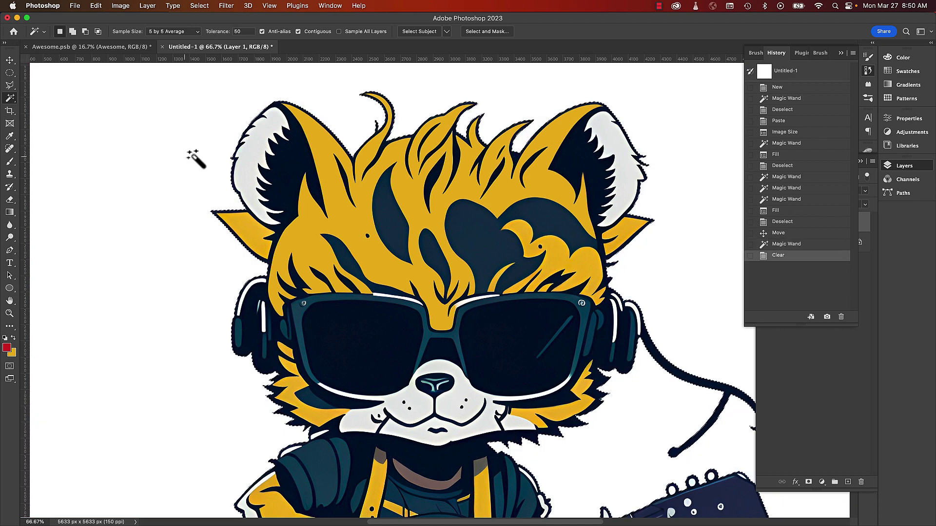
# Delete the white Background layer beneath the tiger artwork so the canvas behind it is transparent.
pyautogui.press('super+minus')
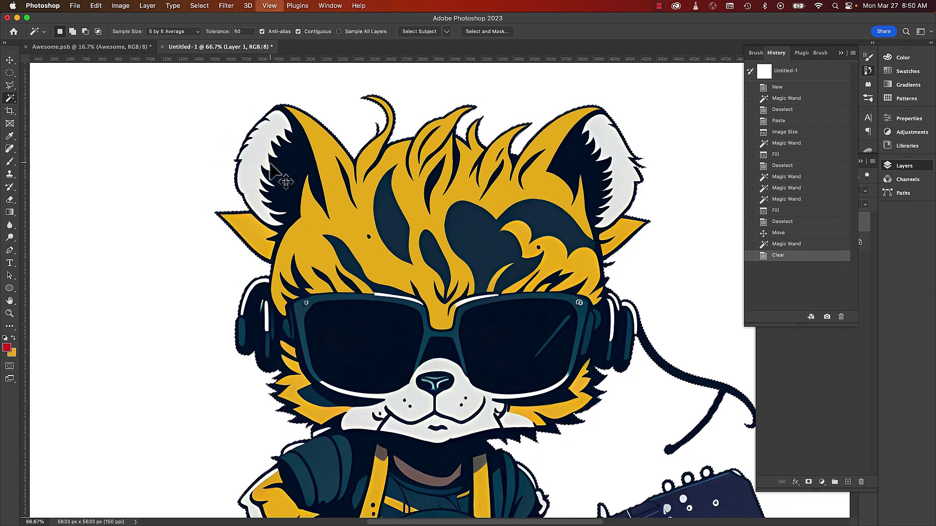
pyautogui.press('super+minus')
pyautogui.scroll(-10, 307, 243)
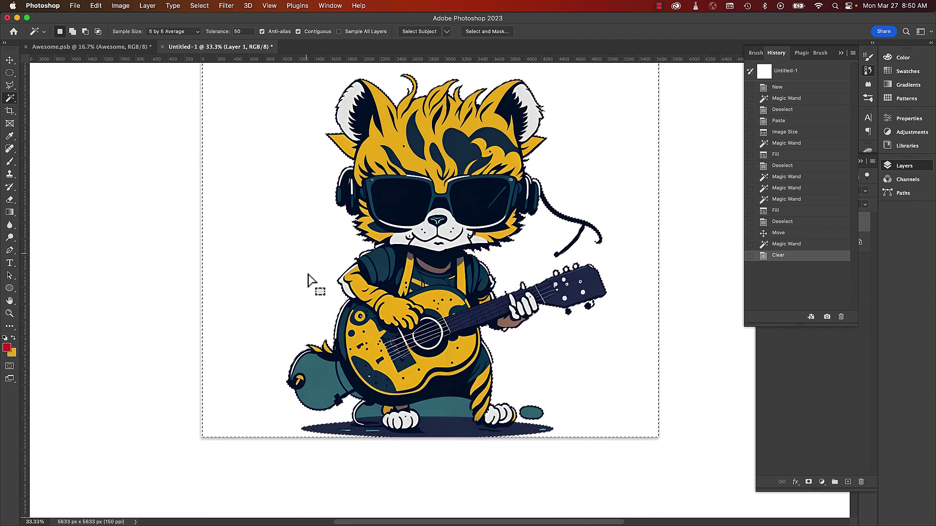
pyautogui.scroll(-5, 312, 290)
pyautogui.scroll(6, 310, 250)
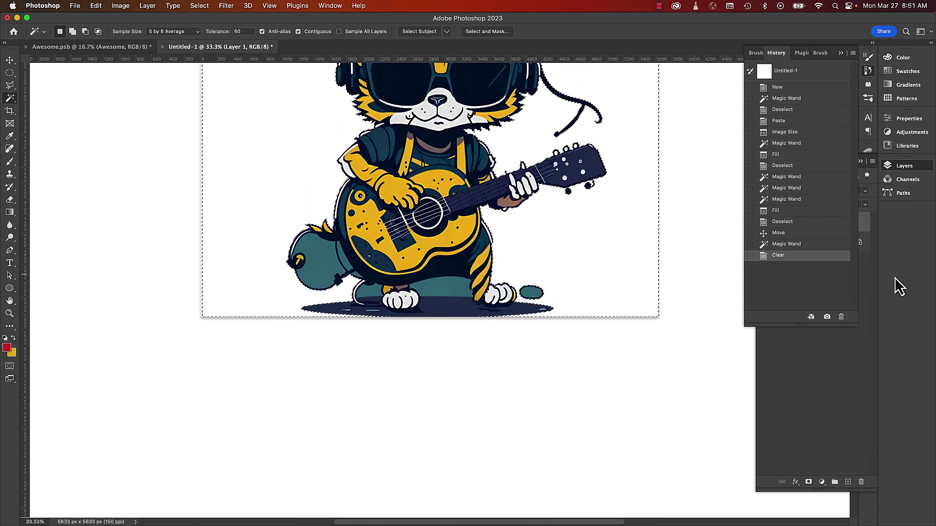
pyautogui.click(823, 375)
pyautogui.click(829, 385)
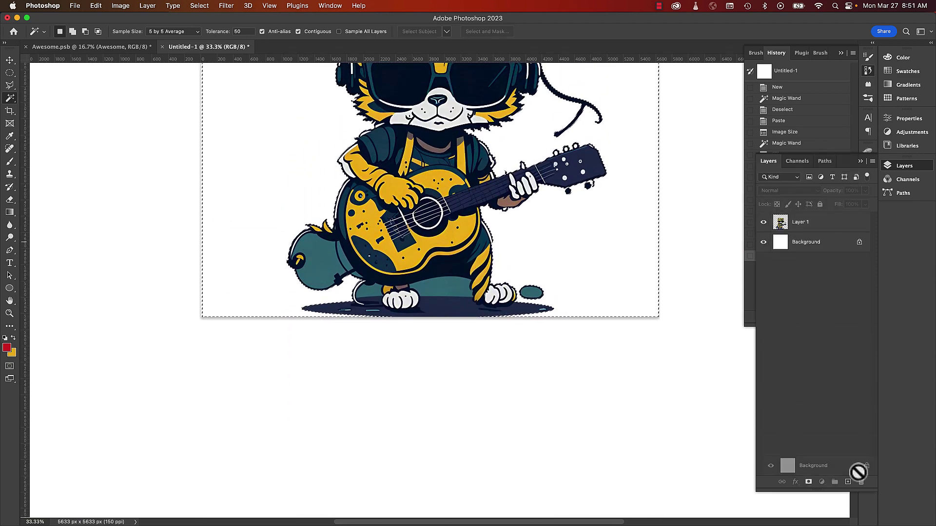
pyautogui.moveTo(857, 483); pyautogui.dragTo(861, 481)
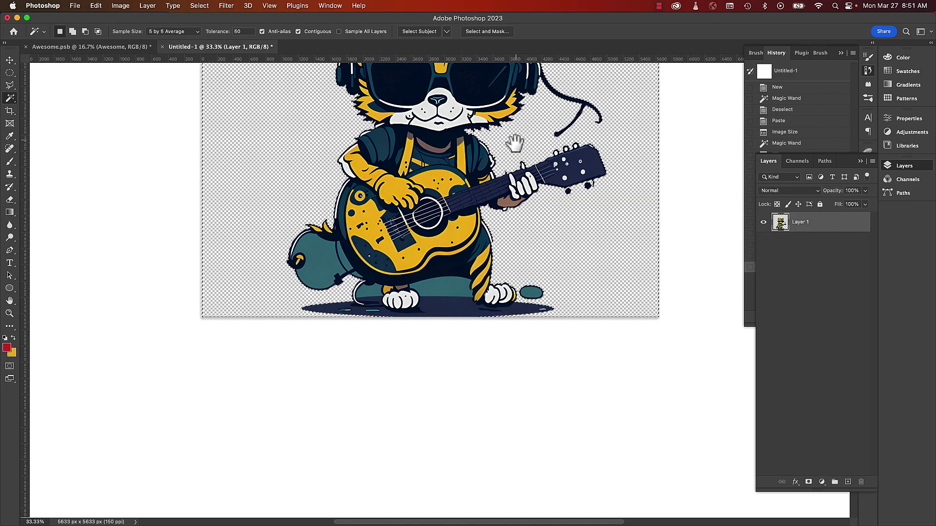
# Select the enclosed teal patches behind the guitar, between the legs and beside the foot with the Magic Wand, and delete them.
pyautogui.moveTo(506, 176); pyautogui.dragTo(493, 276)
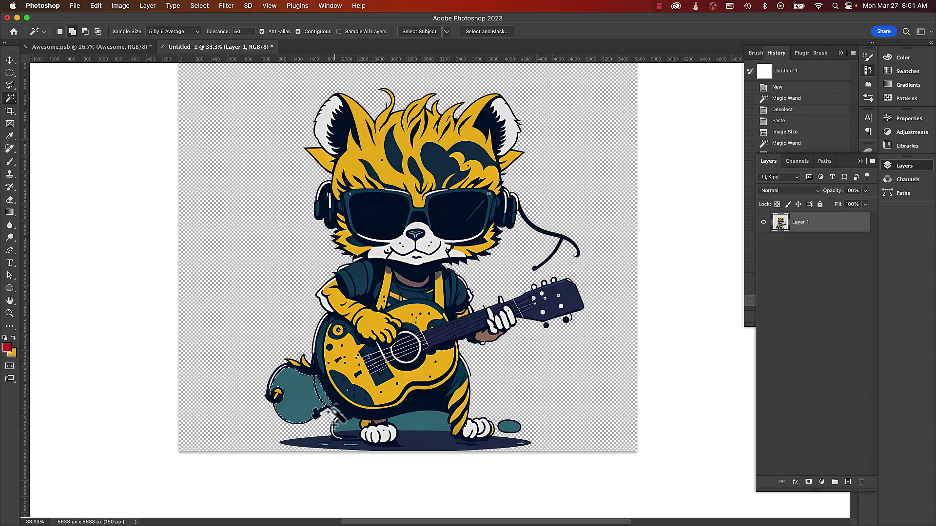
pyautogui.press('cmd+d')
pyautogui.keyDown('shift'); pyautogui.click(422, 429); pyautogui.keyUp('shift')
pyautogui.keyDown('shift'); pyautogui.click(509, 427); pyautogui.keyUp('shift')
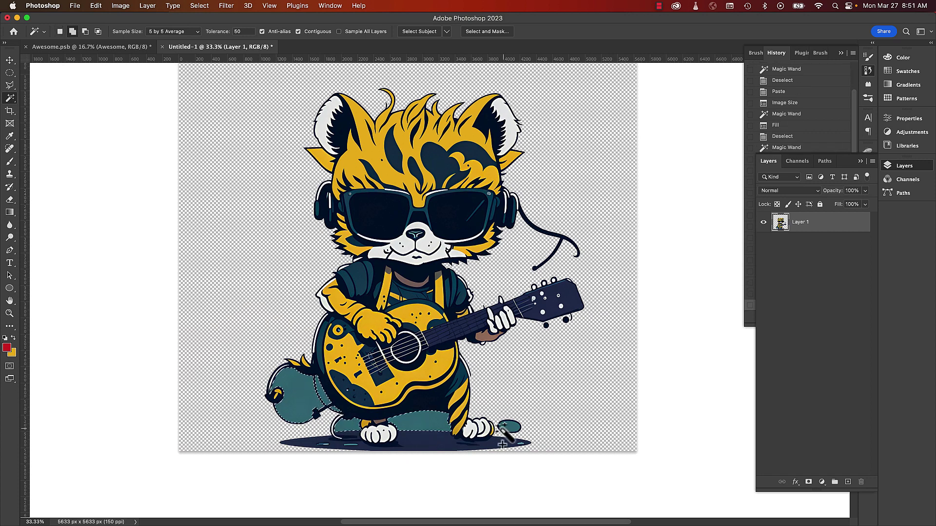
pyautogui.press('Delete')
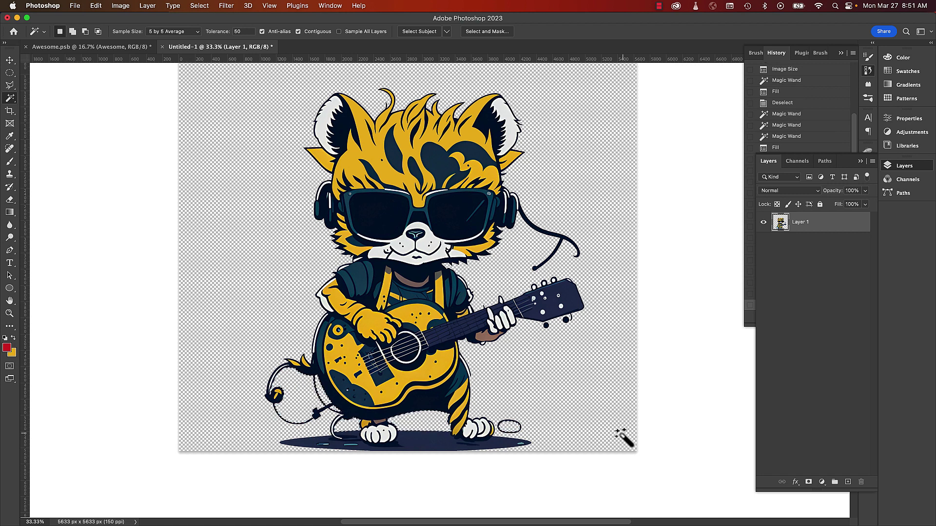
# Deselect the cleared patches and place a new solid red layer beneath the tiger layer.
pyautogui.press('cmd+d')
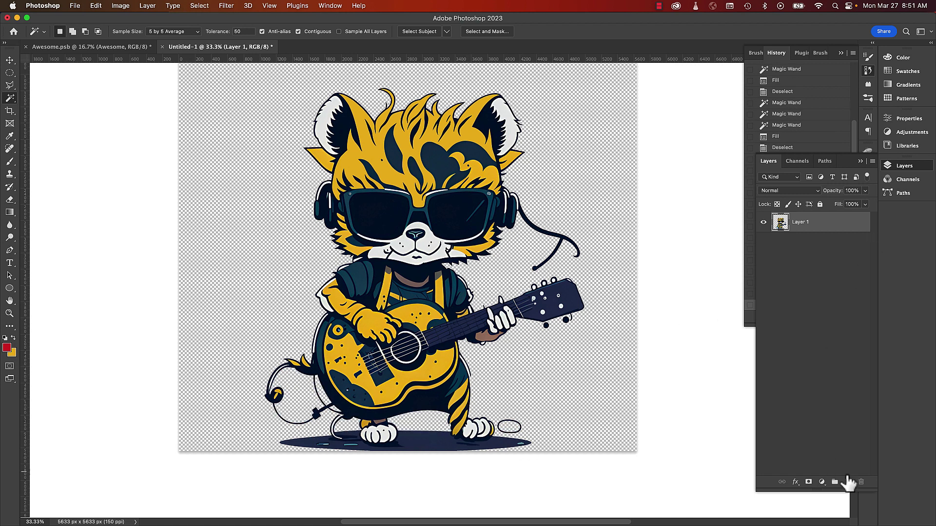
pyautogui.moveTo(822, 225); pyautogui.dragTo(822, 265)
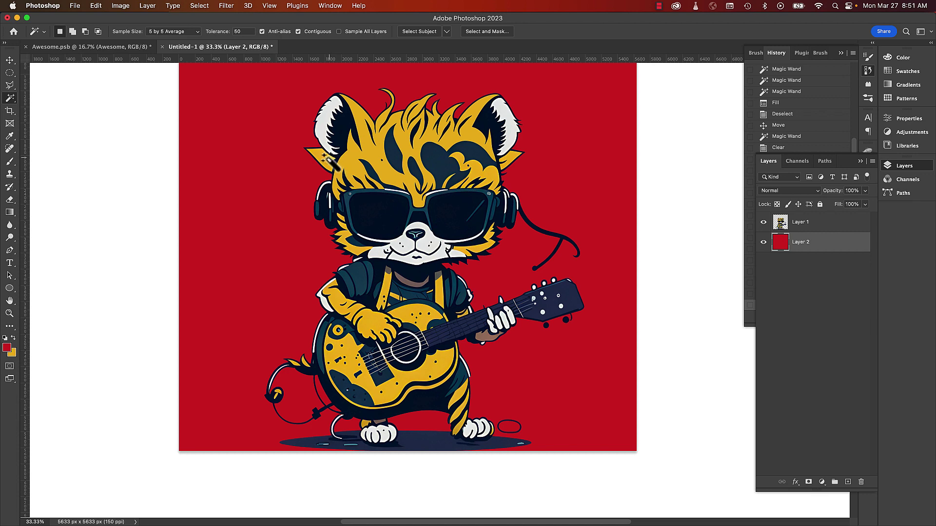
# Examine the cut-out tiger's edges against the red backdrop, close up around the head and across the whole figure.
pyautogui.press('z')
pyautogui.moveTo(320, 150); pyautogui.dragTo(321, 150)
pyautogui.press('w')
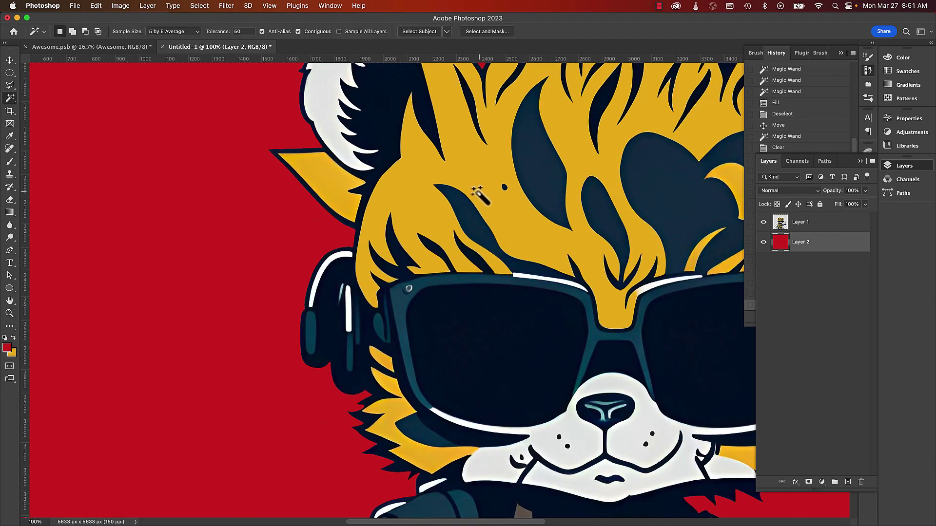
pyautogui.moveTo(517, 171); pyautogui.dragTo(390, 138)
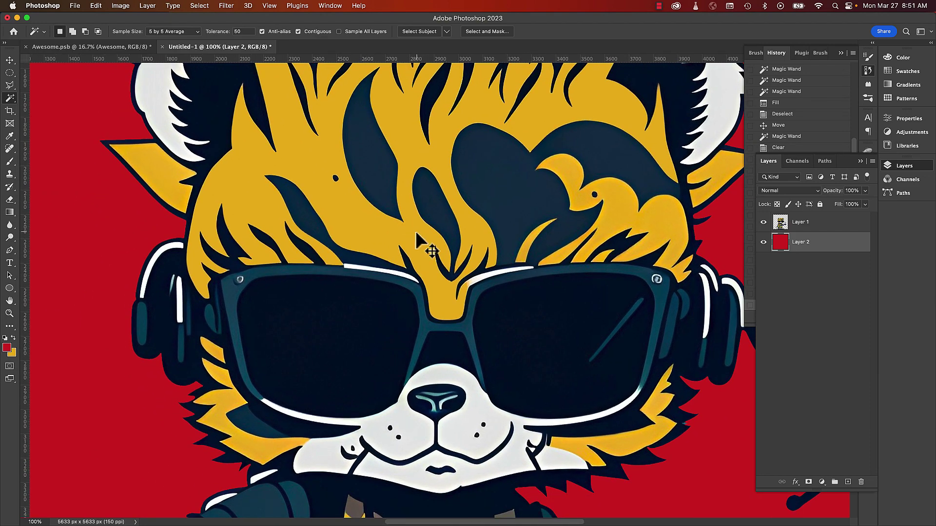
pyautogui.scroll(-5, 417, 234)
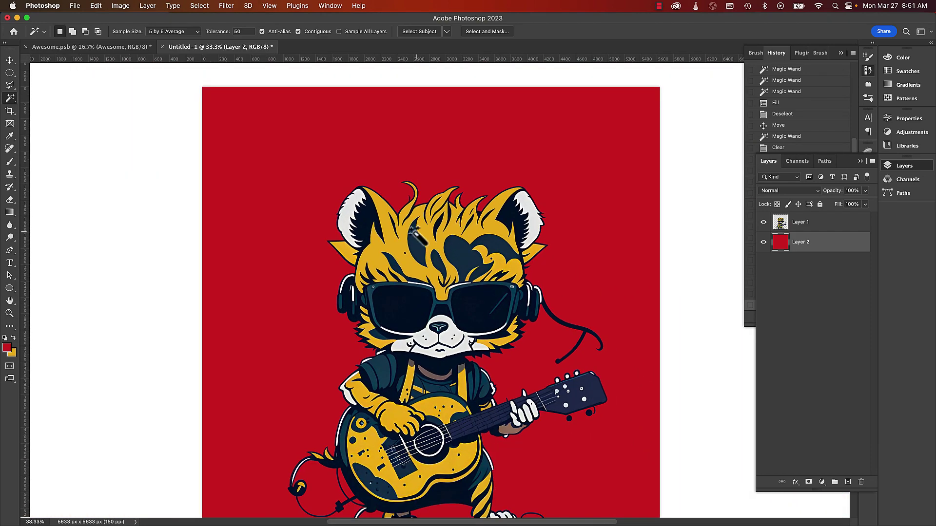
pyautogui.moveTo(449, 275); pyautogui.dragTo(448, 168)
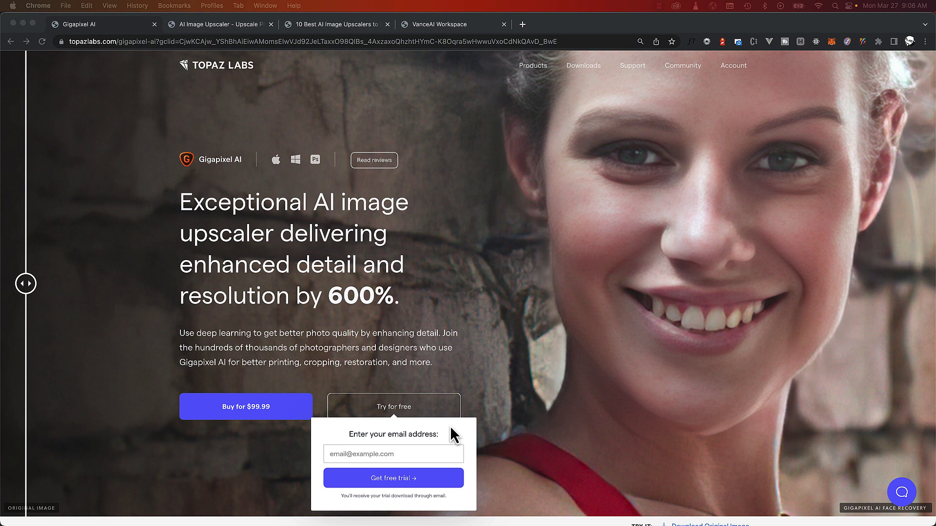
# Switch to Chrome and look over the Topaz Gigapixel AI page and the upload area of imgupscaler.com.
pyautogui.click(521, 411)
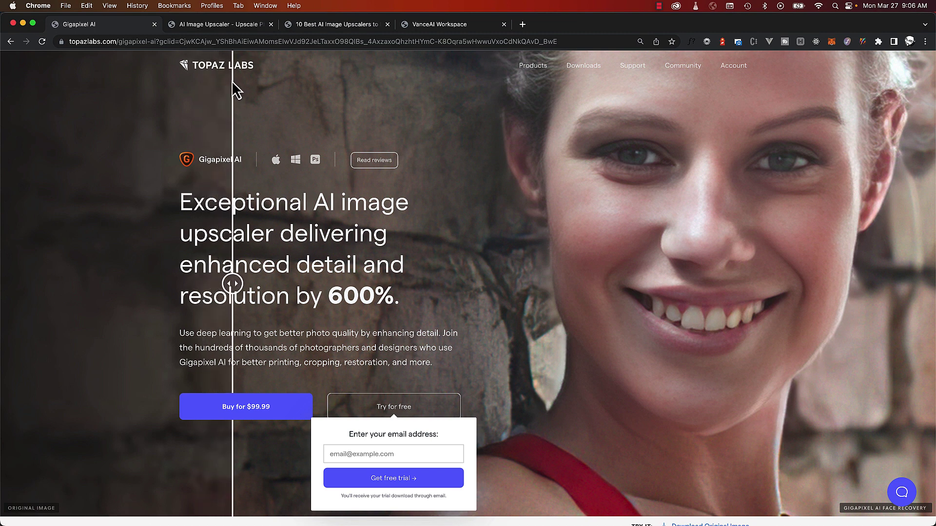
pyautogui.click(229, 24)
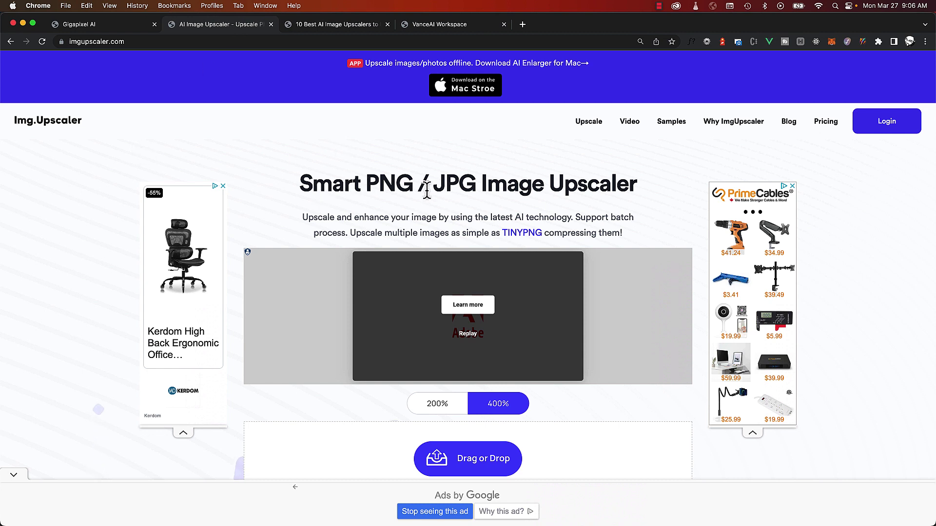
pyautogui.scroll(-5, 412, 192)
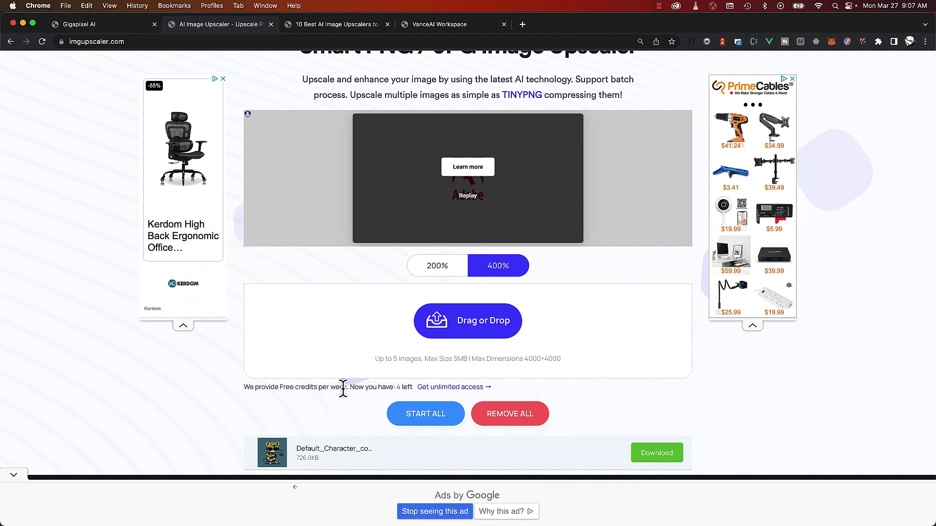
# Copy the imgupscaler.com address and load it in a new incognito window.
pyautogui.click(134, 42)
pyautogui.press('super+c')
pyautogui.click(66, 6)
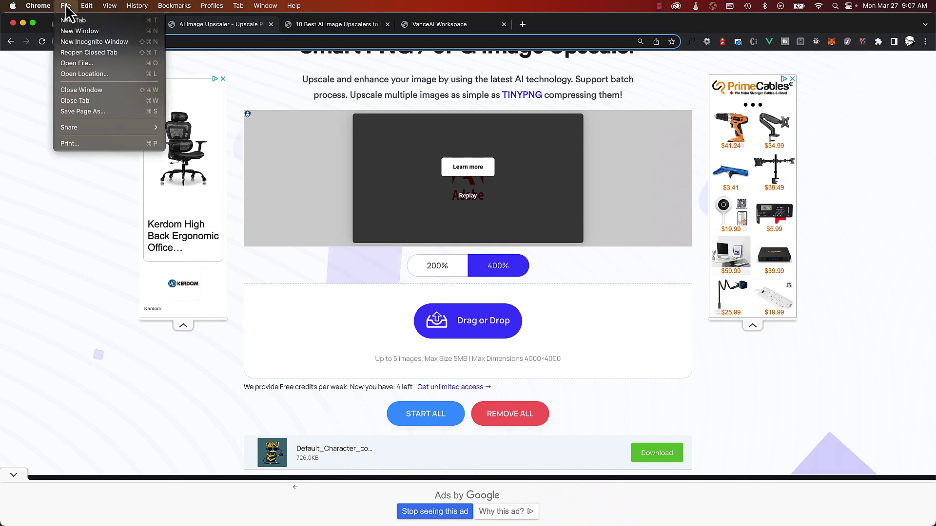
pyautogui.click(79, 46)
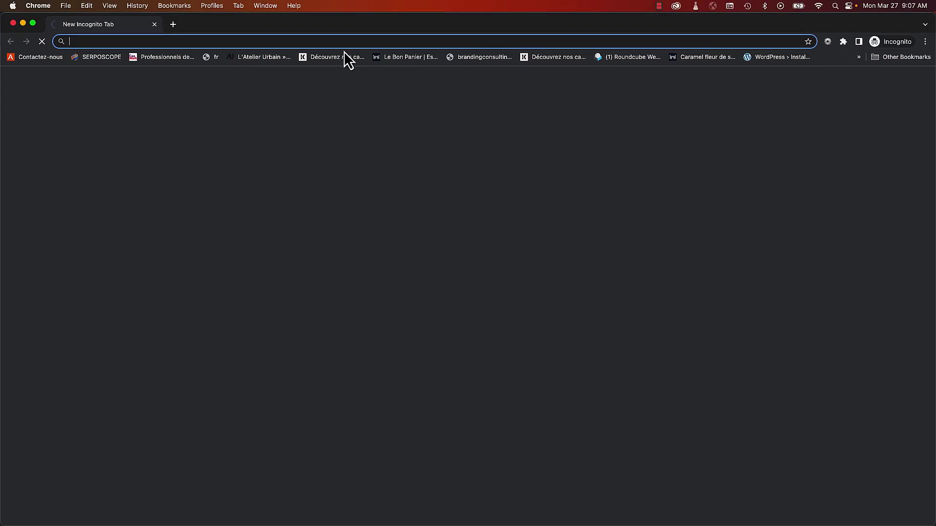
pyautogui.press('super+v')
pyautogui.press('Return')
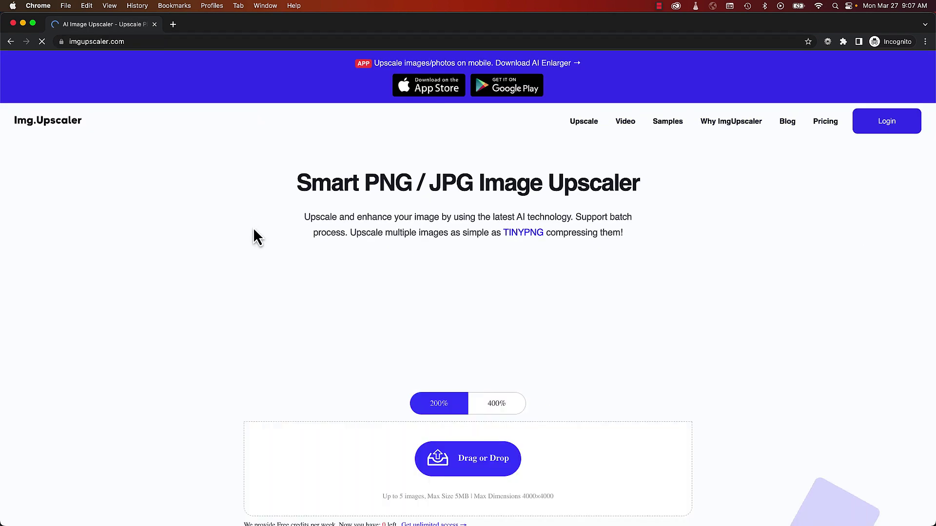
# Check the free credits on the upscaler page and upload the Default_Character_concept_art JPEG from the Downloads folder.
pyautogui.scroll(-1, 265, 290)
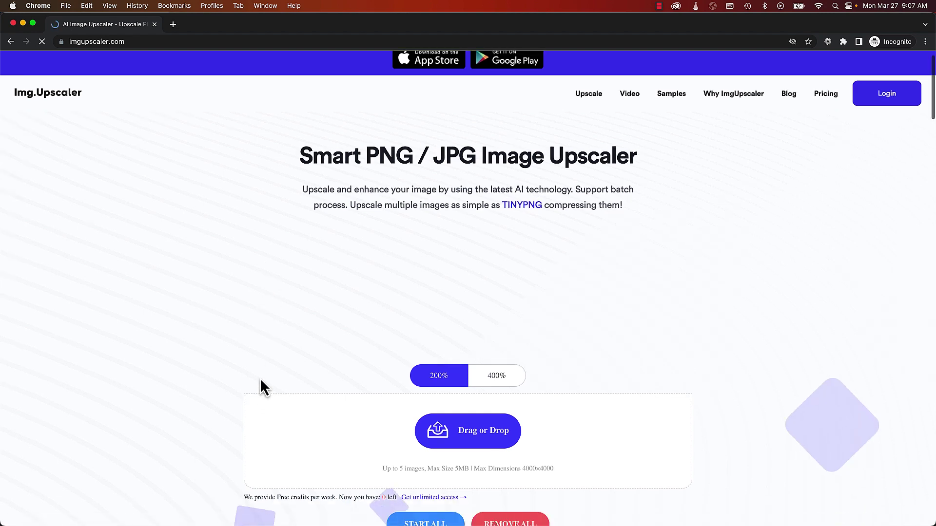
pyautogui.scroll(-2, 249, 373)
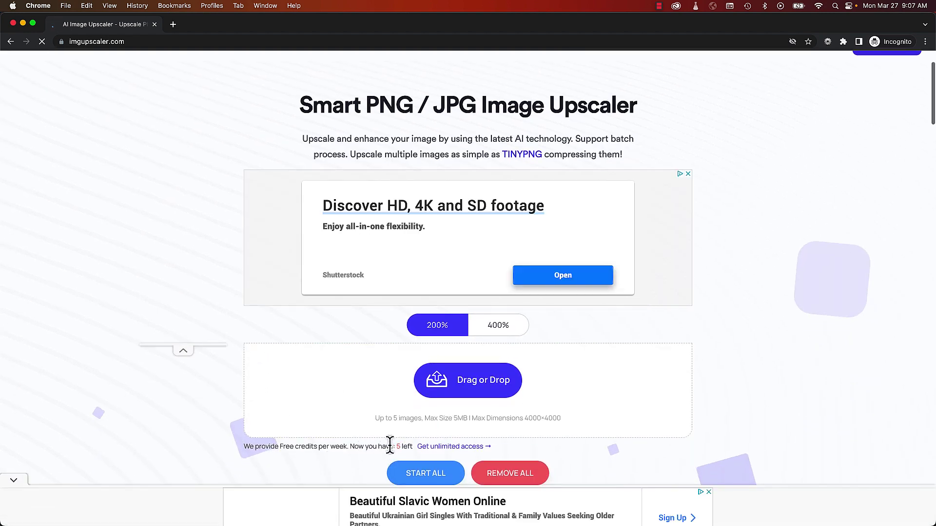
pyautogui.scroll(-1, 243, 400)
pyautogui.scroll(-2, 242, 399)
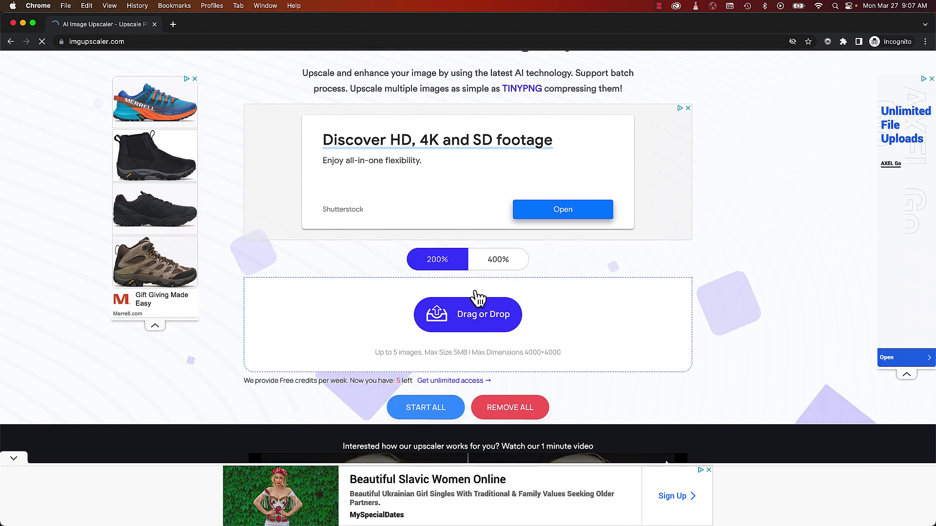
pyautogui.click(498, 264)
pyautogui.click(370, 108)
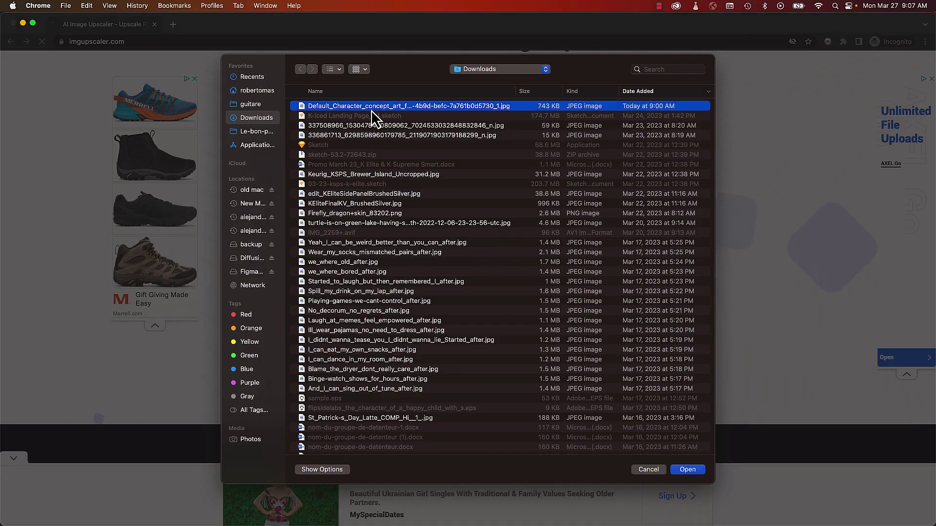
pyautogui.doubleClick(372, 110)
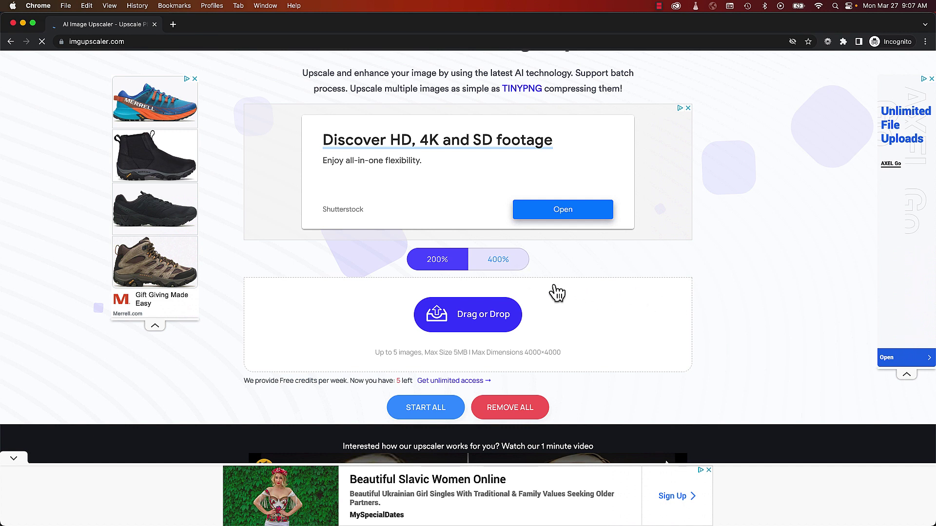
# Upscale the uploaded tiger image at 400% and open the finished result through its download link.
pyautogui.click(503, 267)
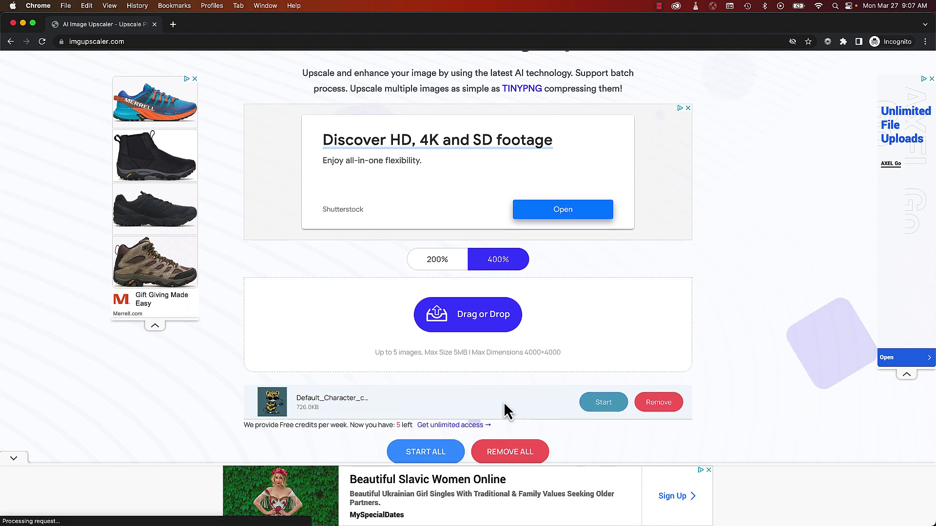
pyautogui.click(601, 410)
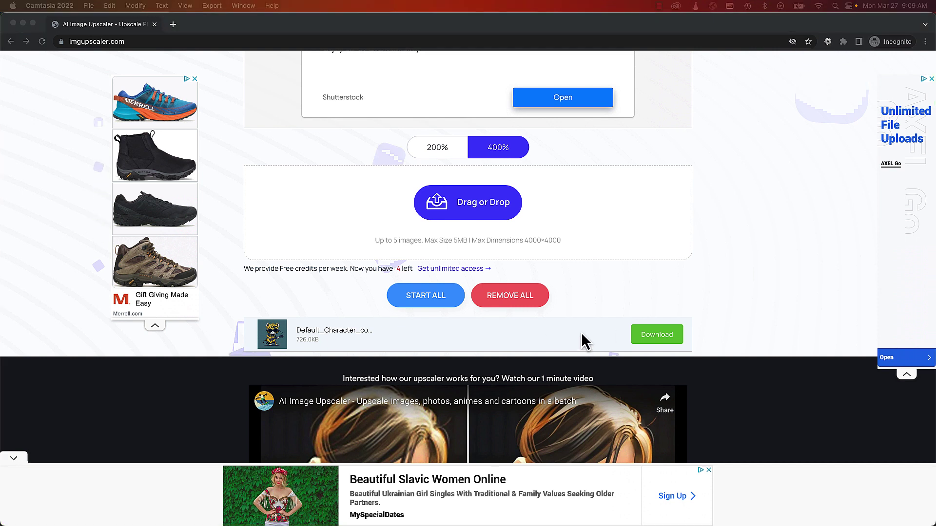
pyautogui.click(665, 336)
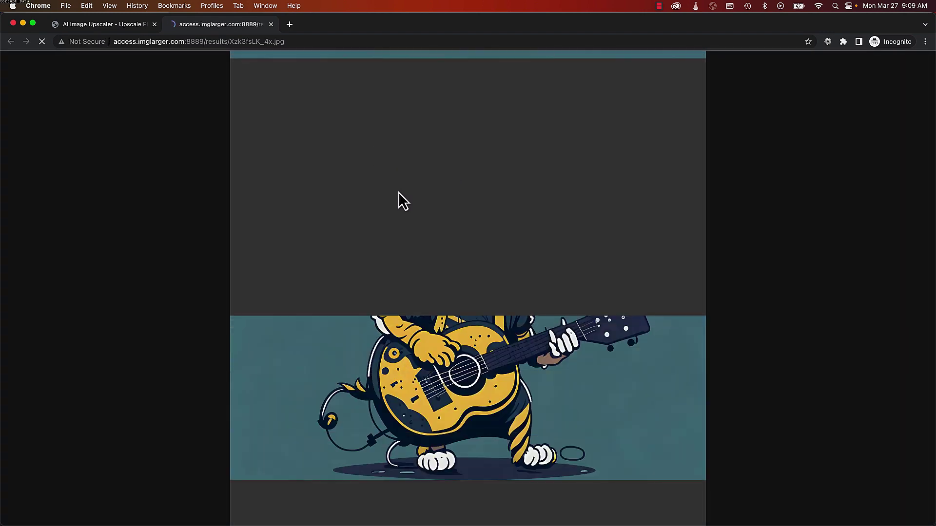
# Examine the upscaled tiger image at full size, checking the outlines and colour areas around the ear and hair.
pyautogui.click(433, 130)
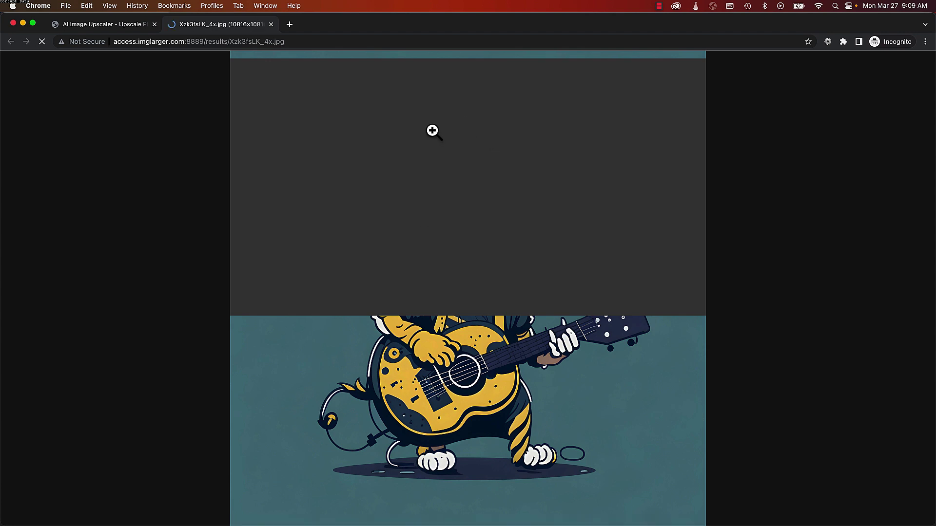
pyautogui.click(431, 137)
pyautogui.click(432, 137)
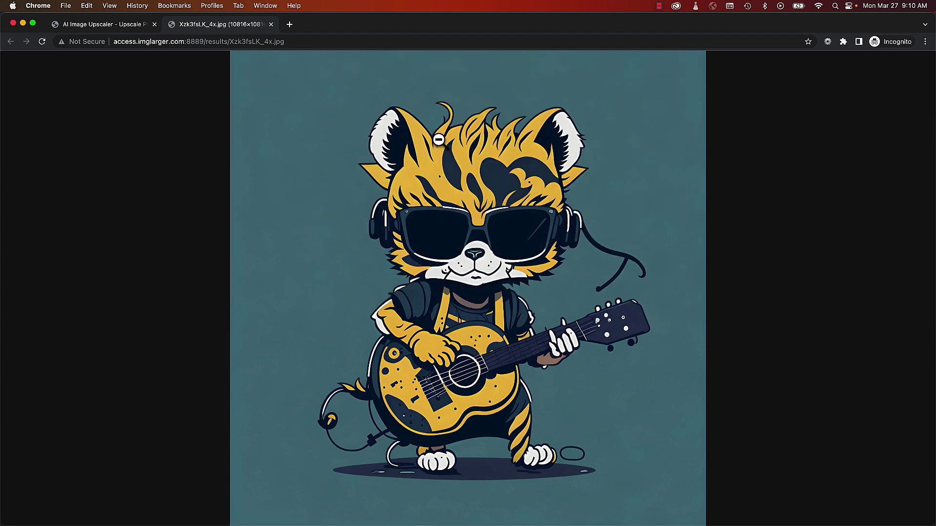
pyautogui.click(440, 136)
pyautogui.scroll(-2, 318, 156)
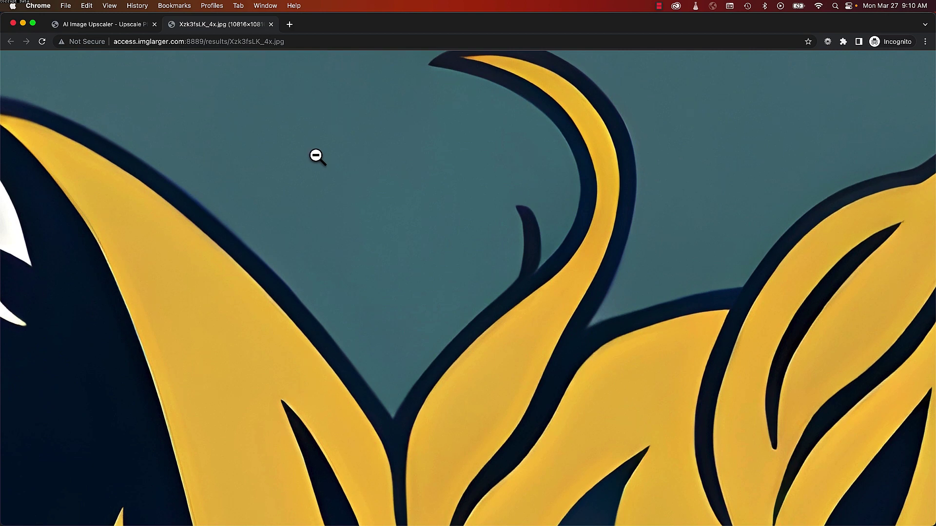
pyautogui.scroll(-5, 317, 156)
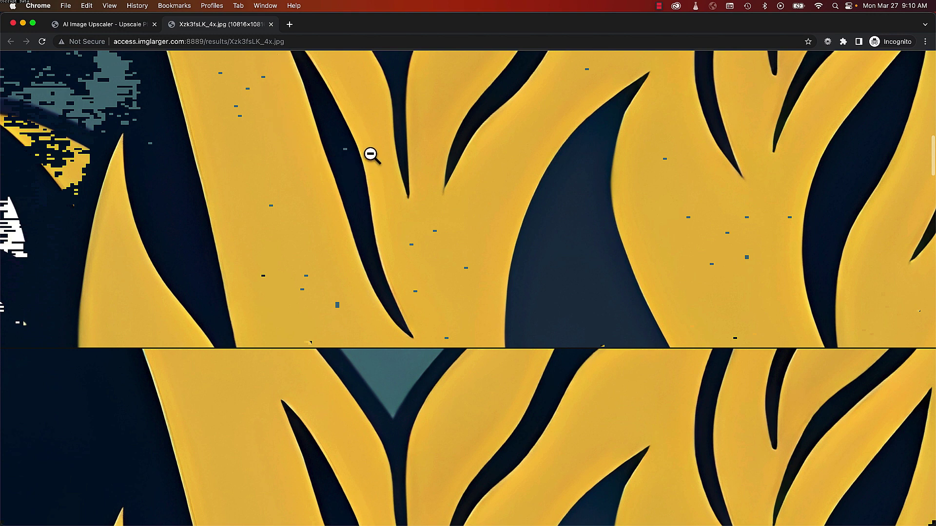
pyautogui.scroll(4, 362, 157)
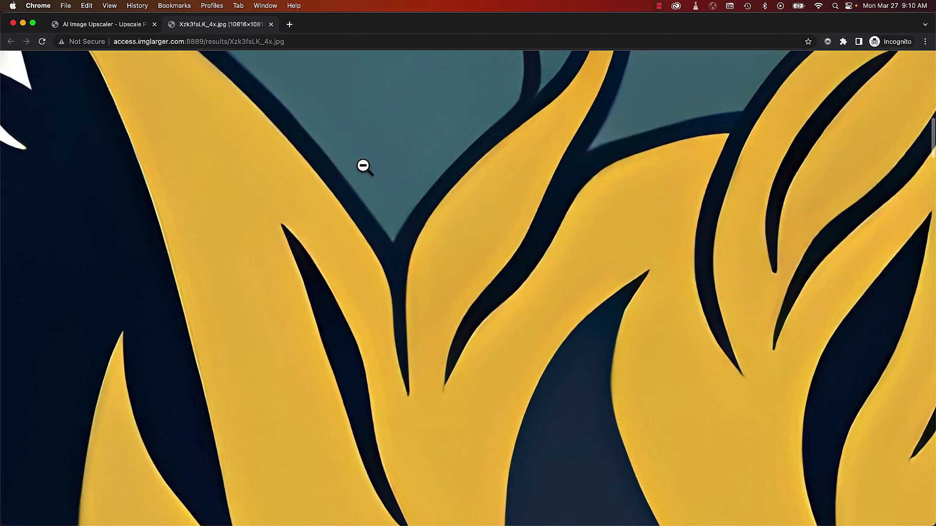
pyautogui.scroll(-1, 394, 242)
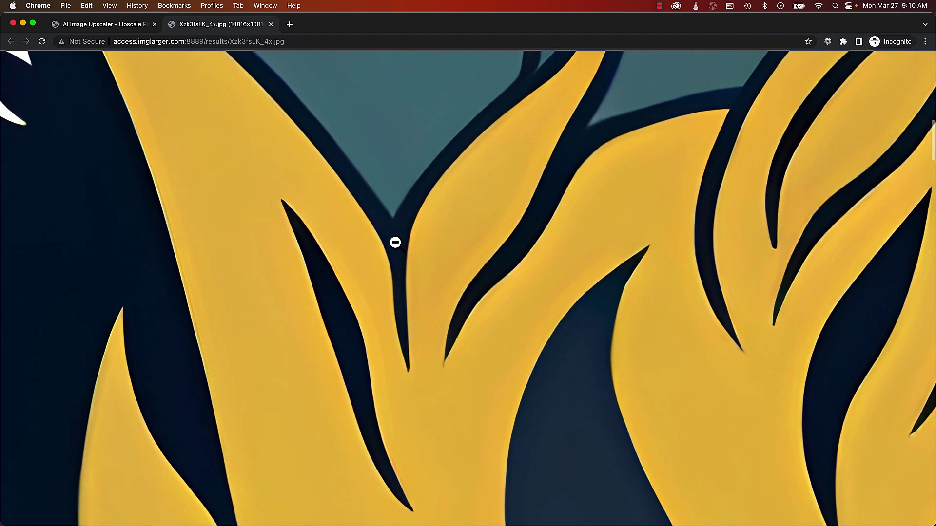